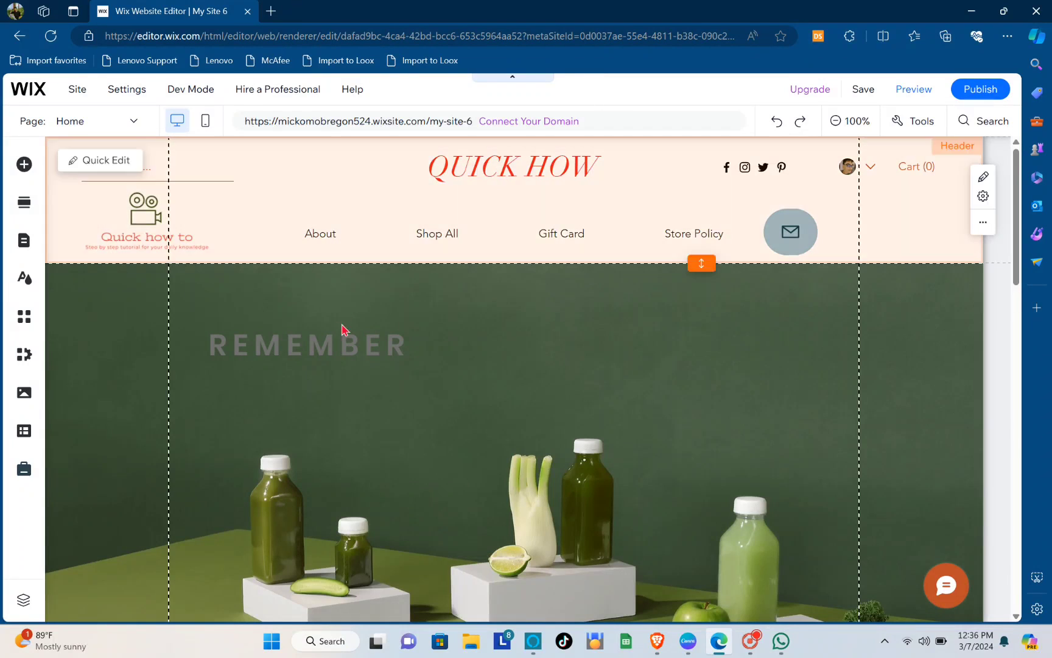
left_click(689, 642)
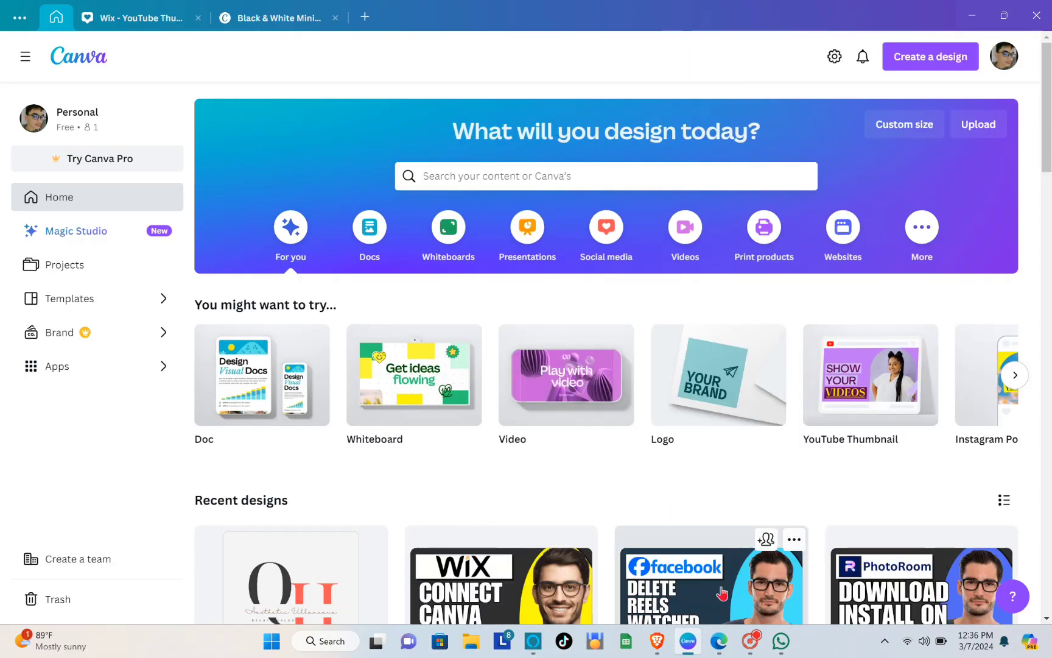
left_click(719, 640)
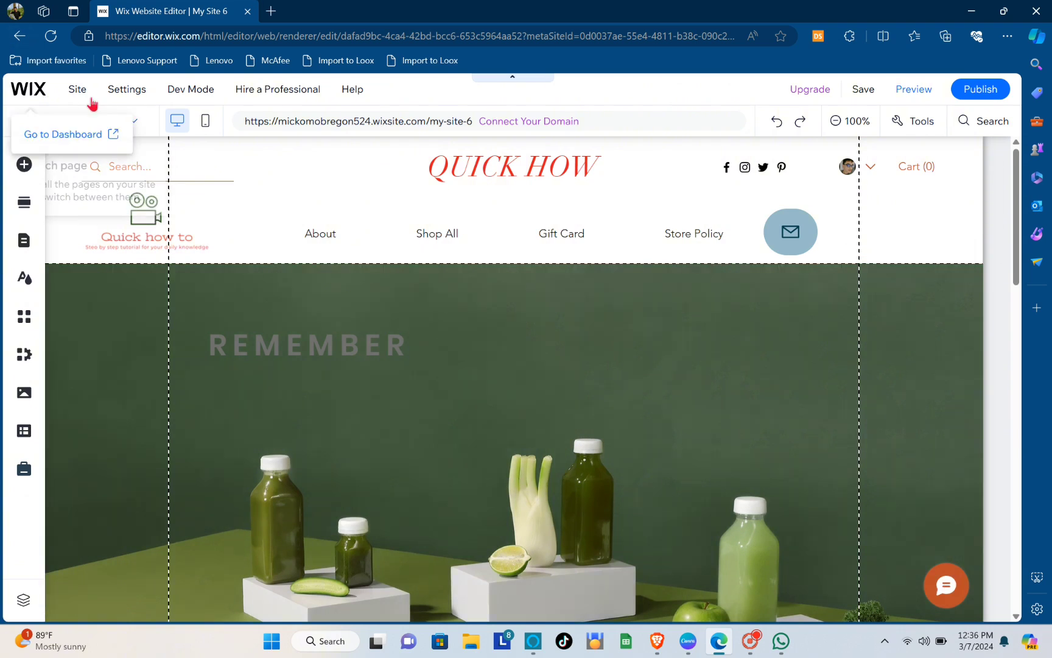
- Exit the site editor to the list of sites and reopen My Site 6 for editing
mouse_move(80, 96)
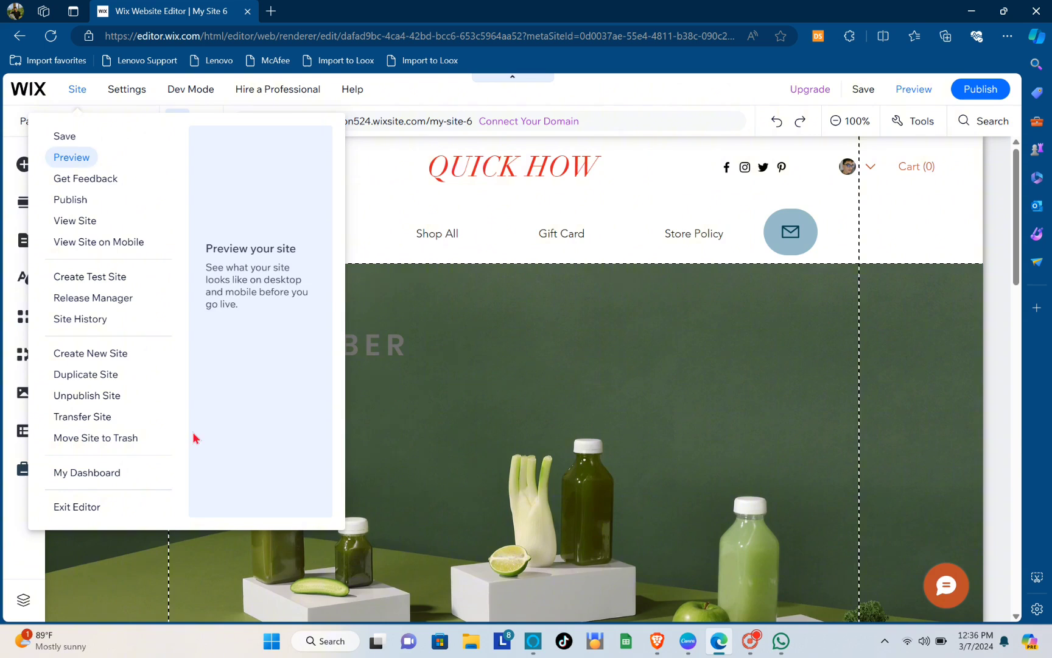
left_click(103, 509)
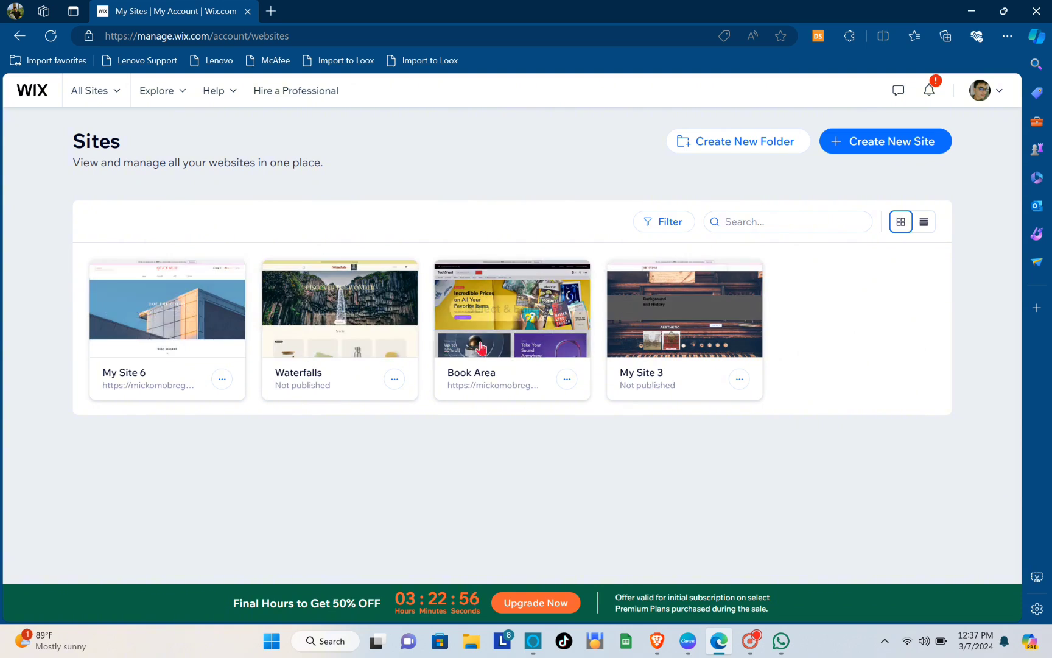
mouse_move(132, 344)
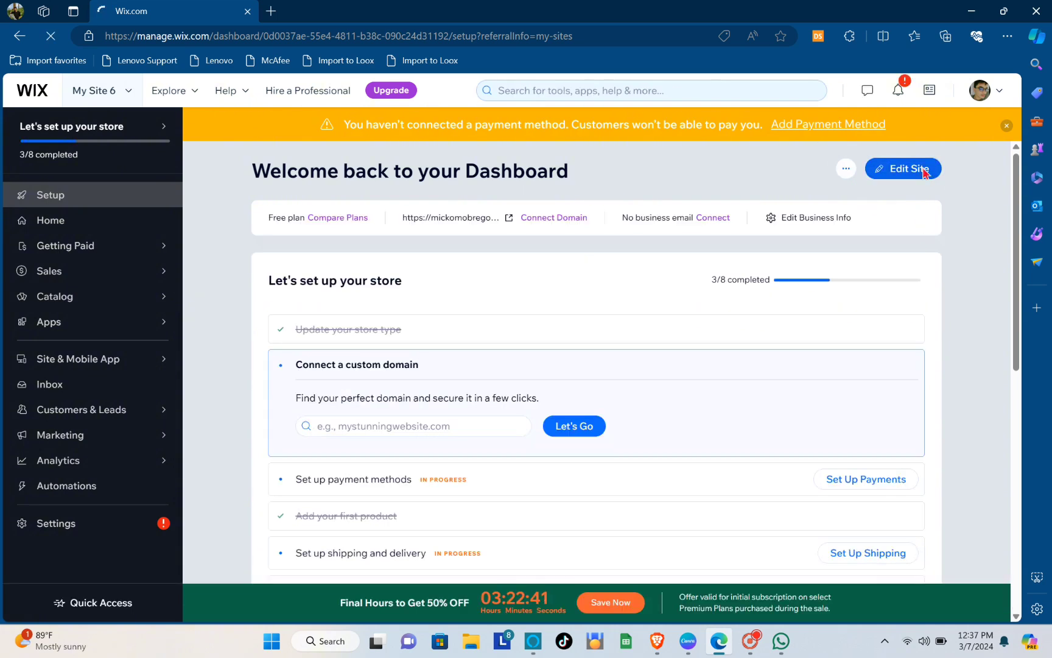
left_click(919, 175)
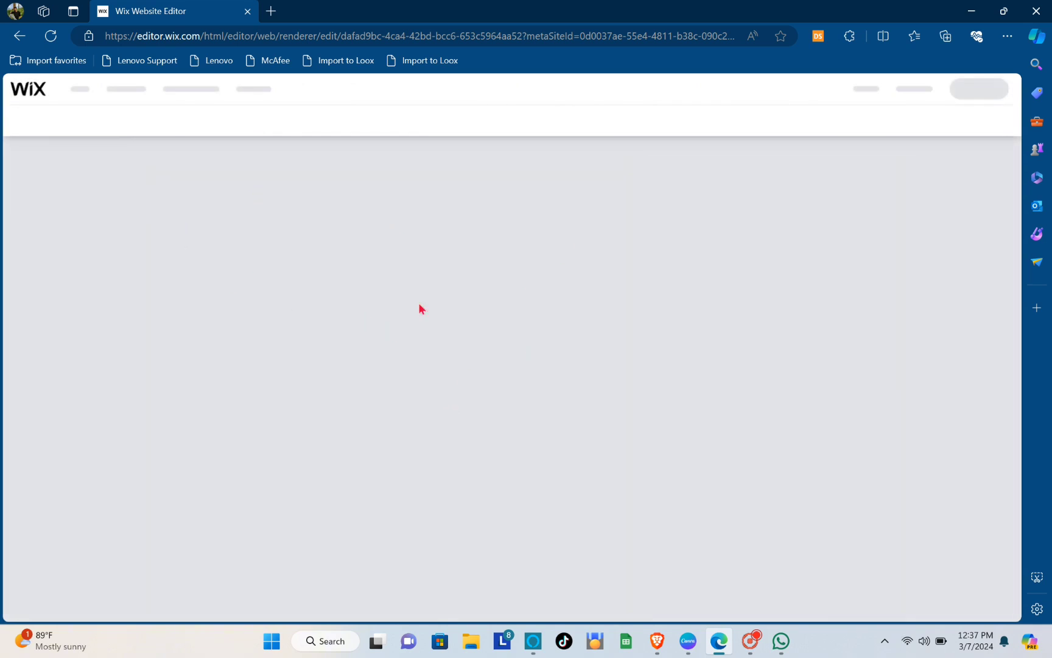
left_click(689, 640)
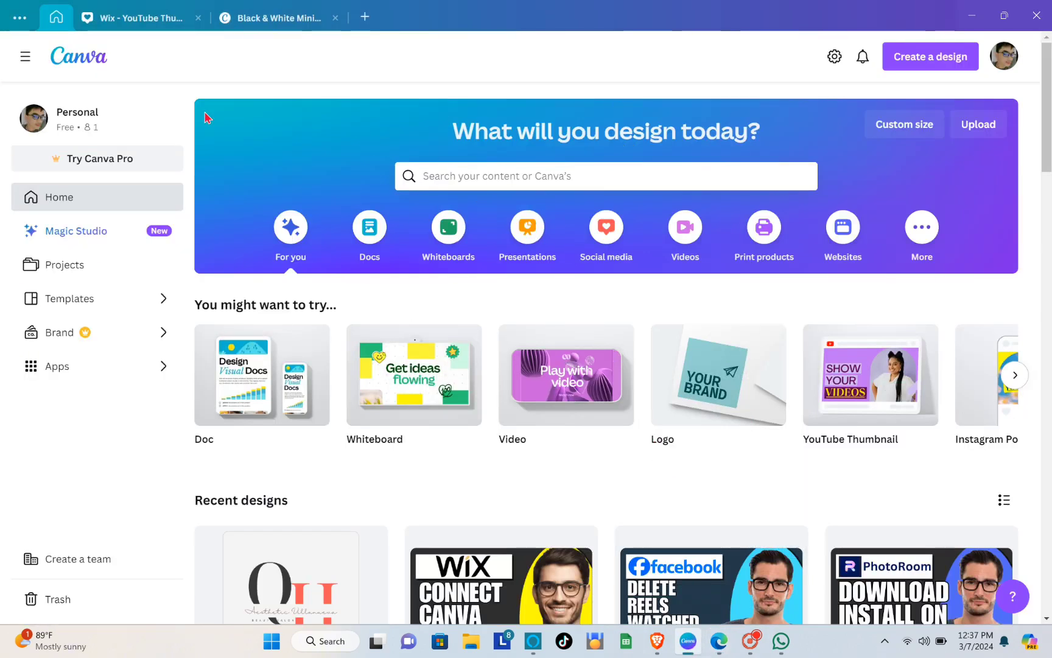
left_click(720, 646)
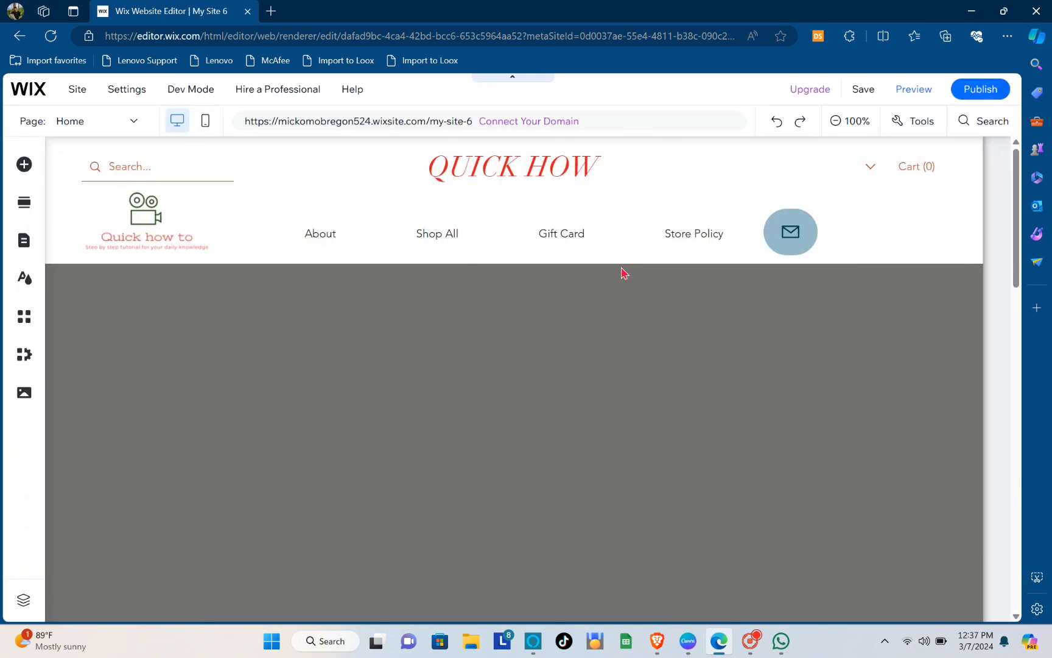
- Look through the home page down to the footer and open the section choices for the spot just above it
scroll(536, 332, "down", 5)
scroll(536, 331, "down", 12)
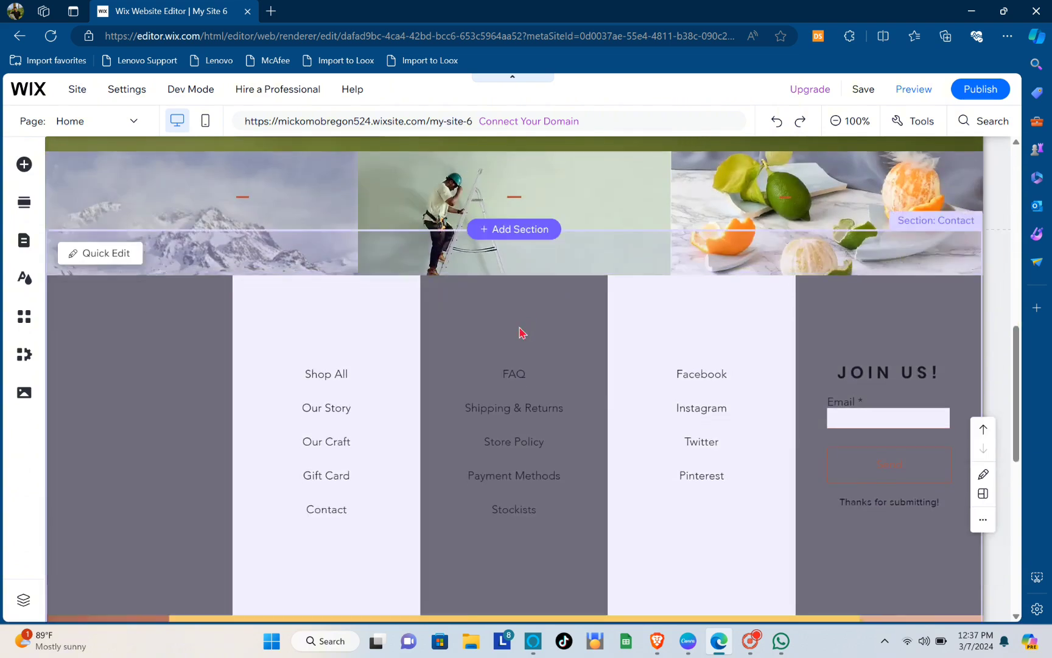
scroll(515, 322, "up", 3)
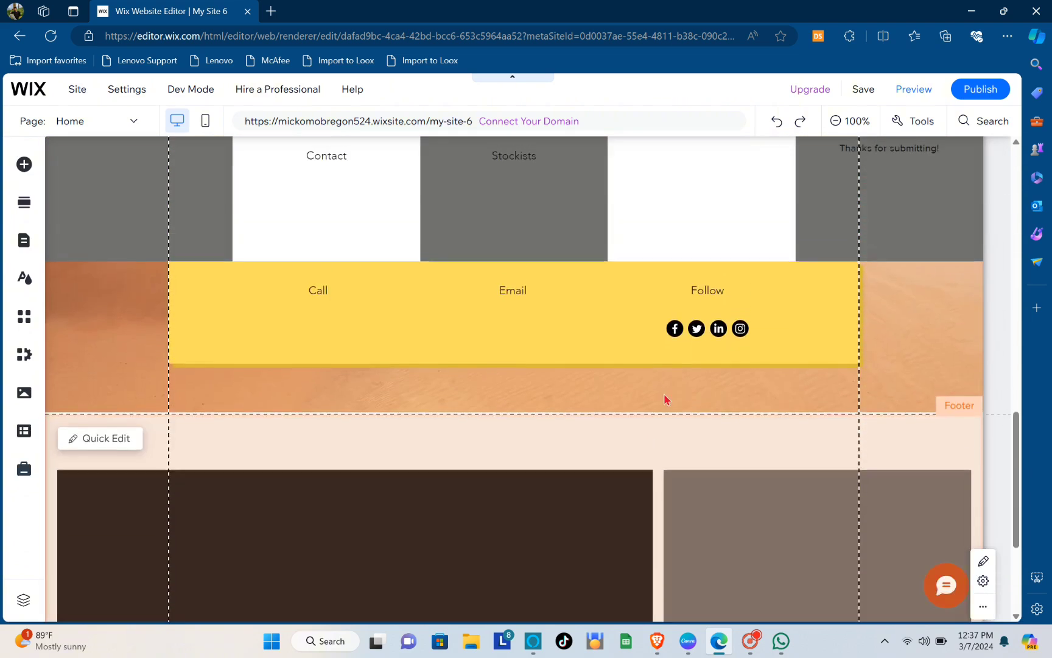
scroll(667, 400, "down", 3)
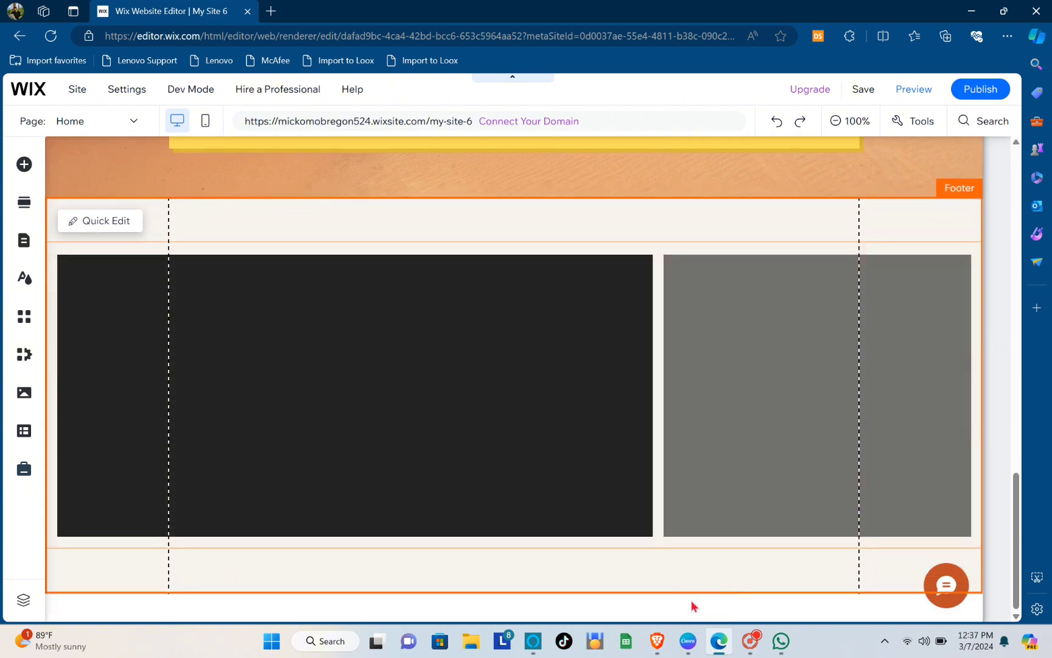
left_click(700, 597)
scroll(605, 269, "up", 3)
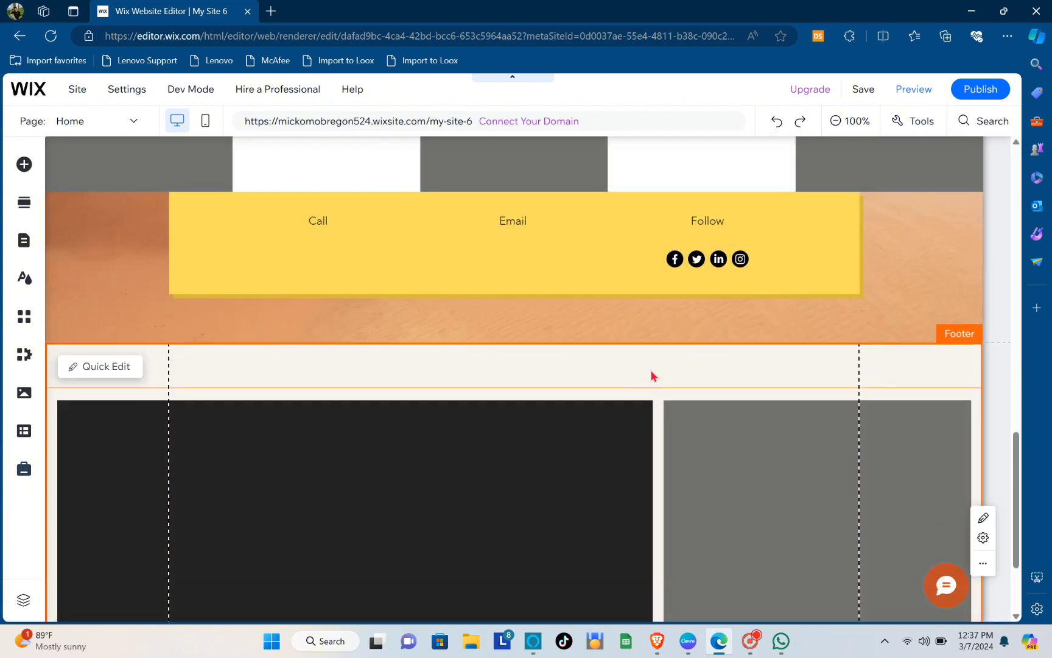
mouse_move(660, 331)
left_click(513, 343)
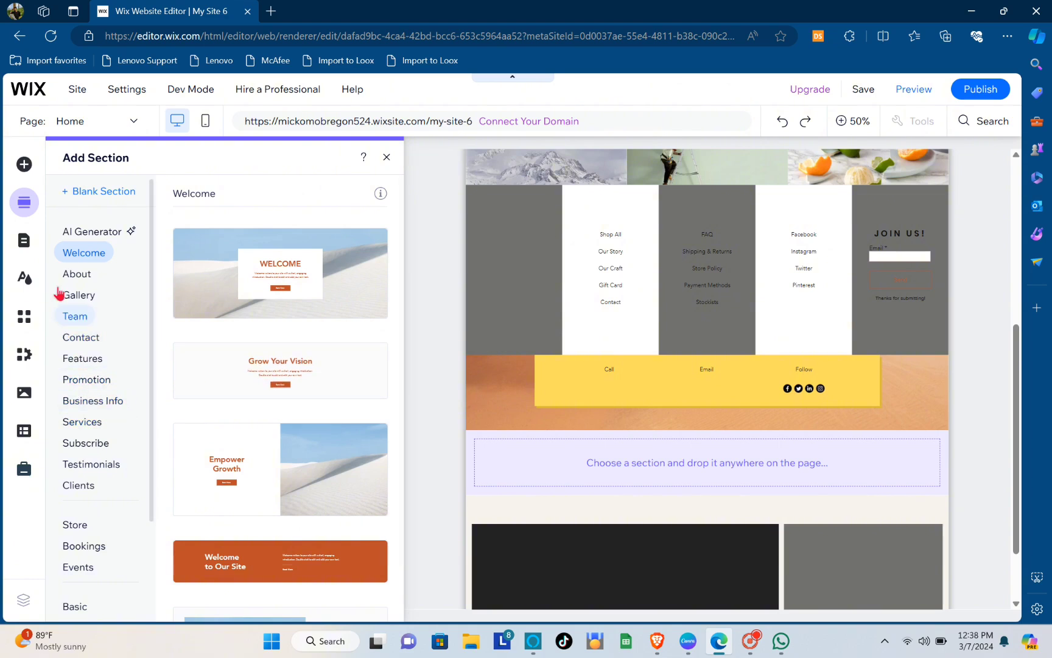
- Add the plain black Classic strip to the home page, between the row of three images and the contact columns
left_click(25, 168)
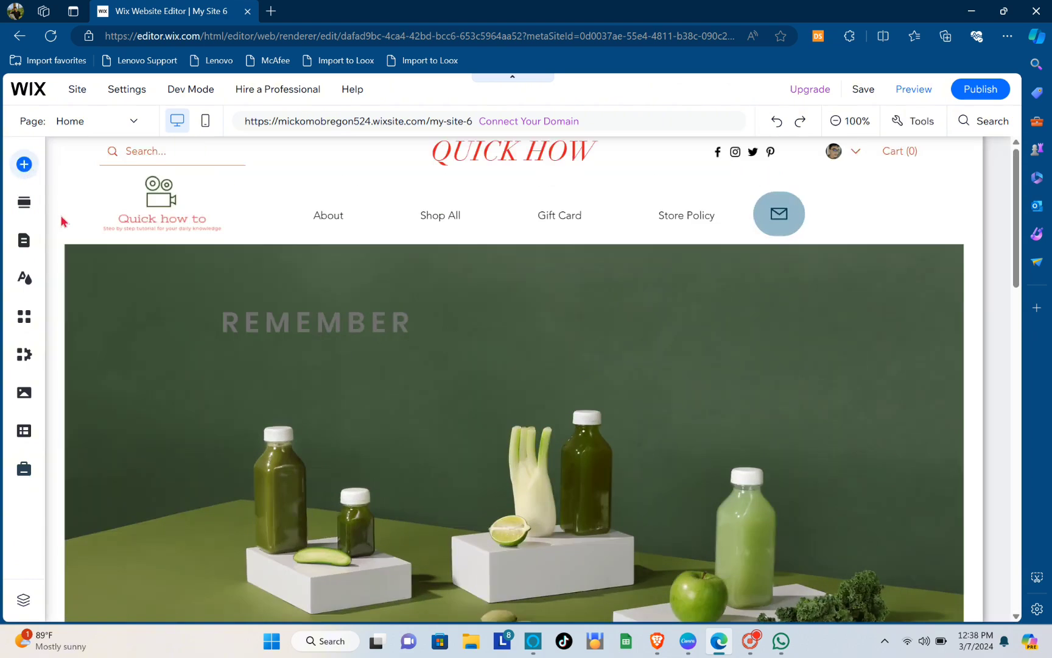
left_click(85, 322)
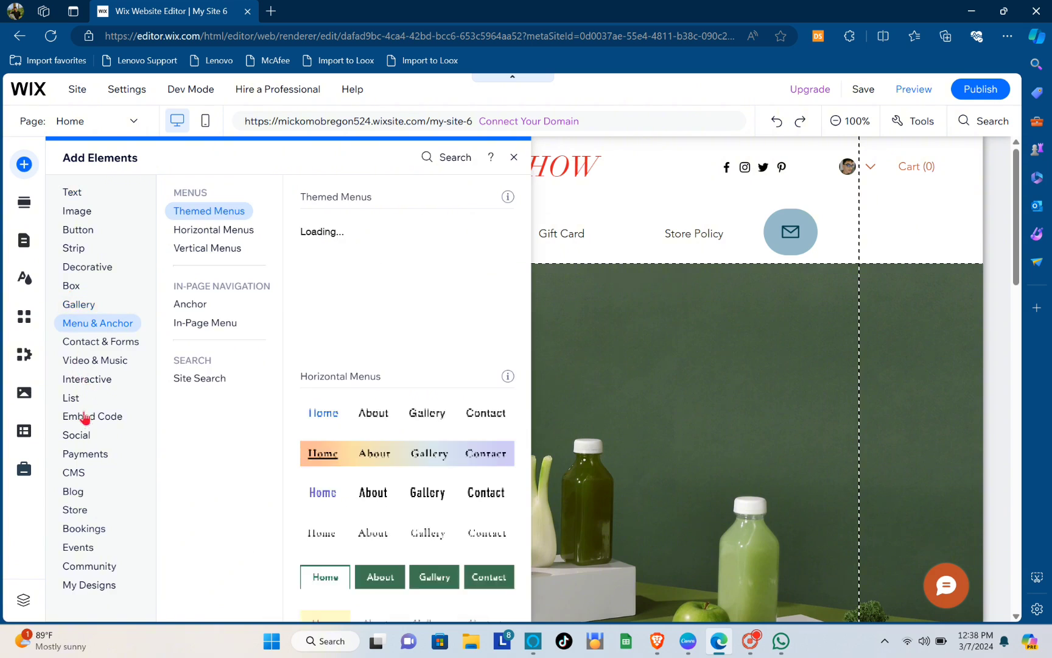
left_click(86, 435)
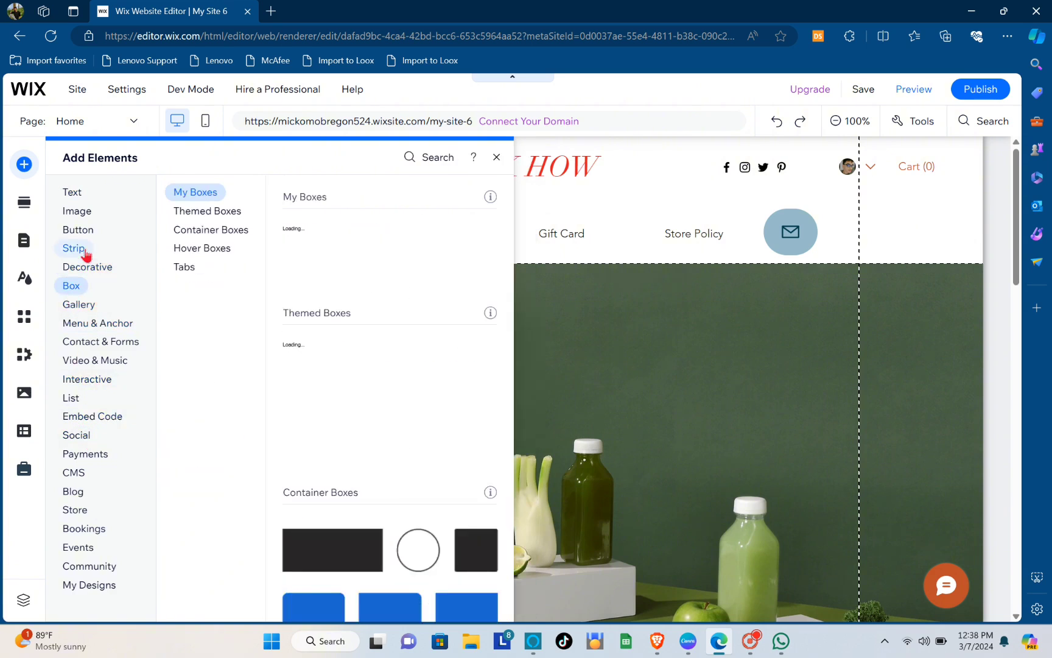
left_click(84, 249)
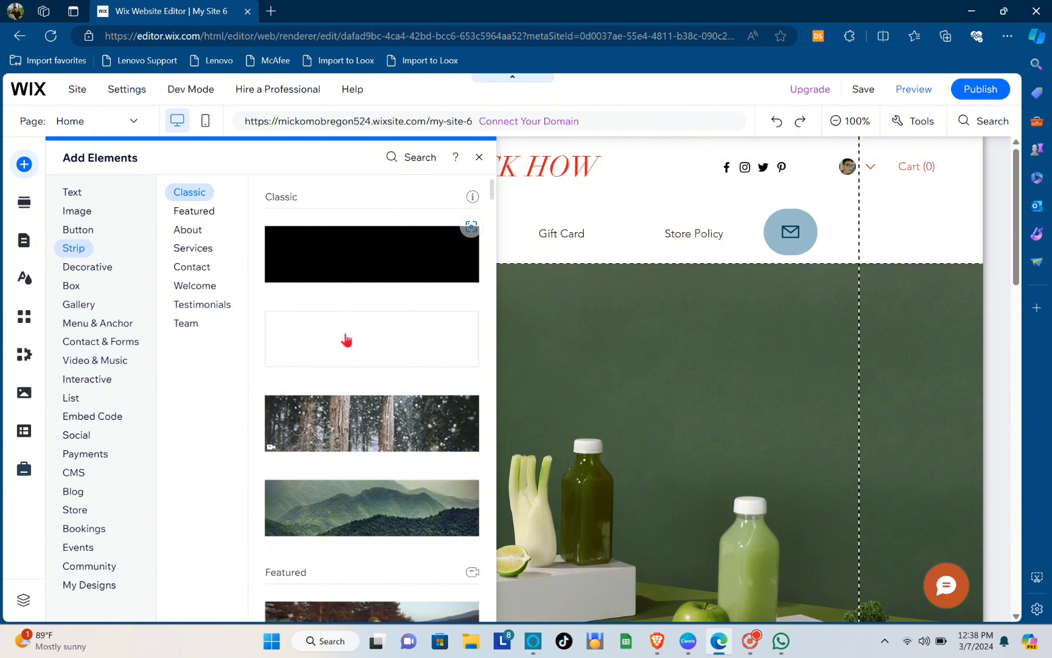
left_click_drag(349, 263, 566, 244)
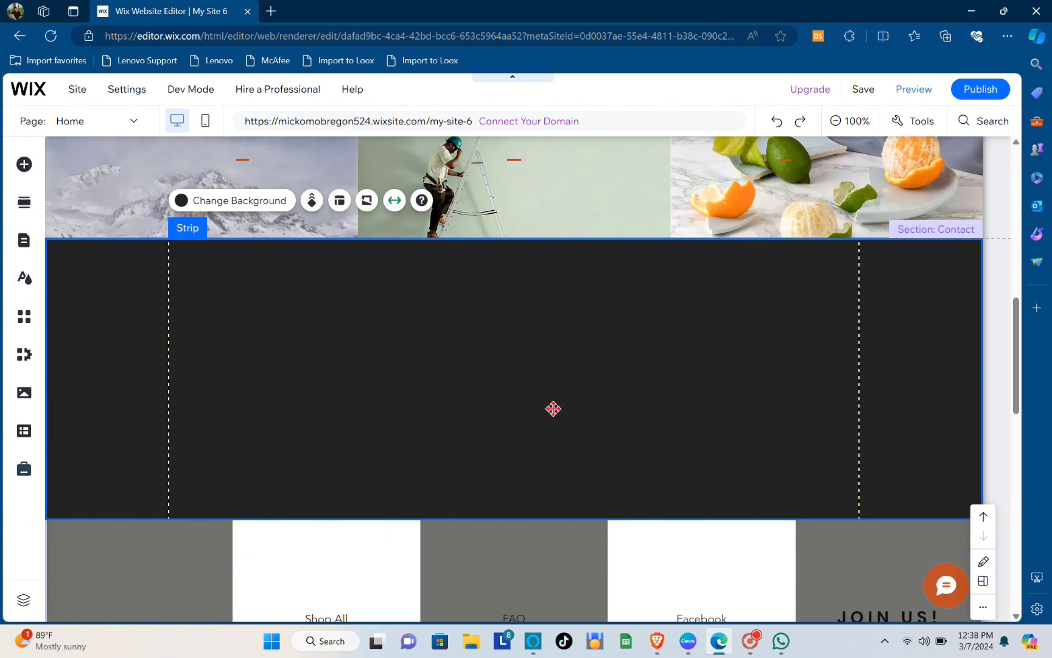
- Switch to Canva, search the design types for "WEBSITE" and create a blank 1366 × 768 px Website design
left_click(688, 640)
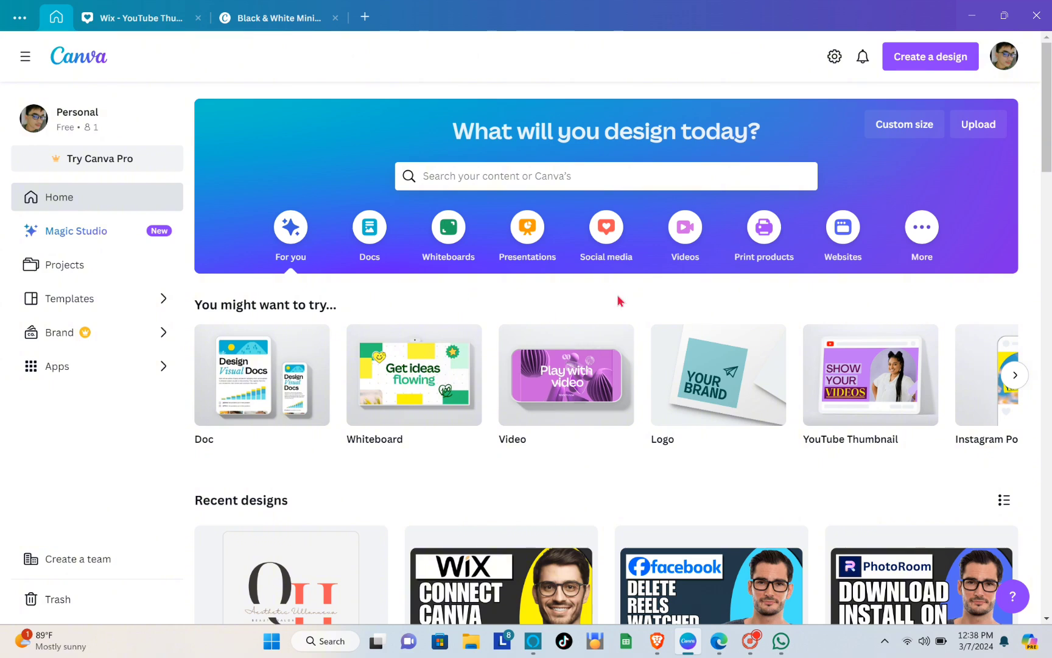
left_click(916, 59)
left_click(926, 60)
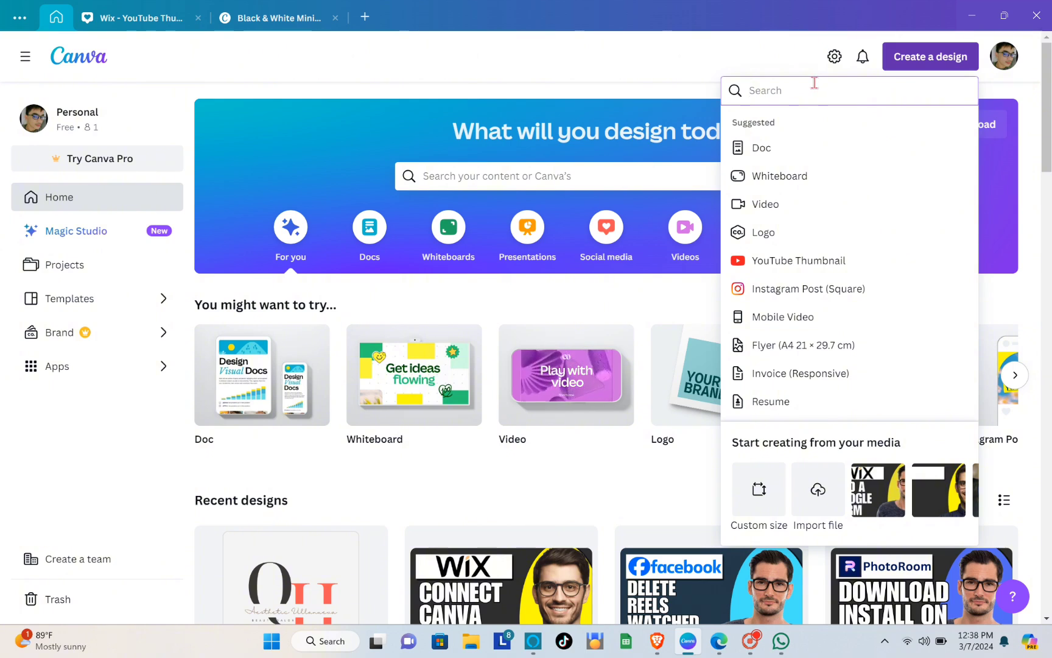
type("WEBSITE")
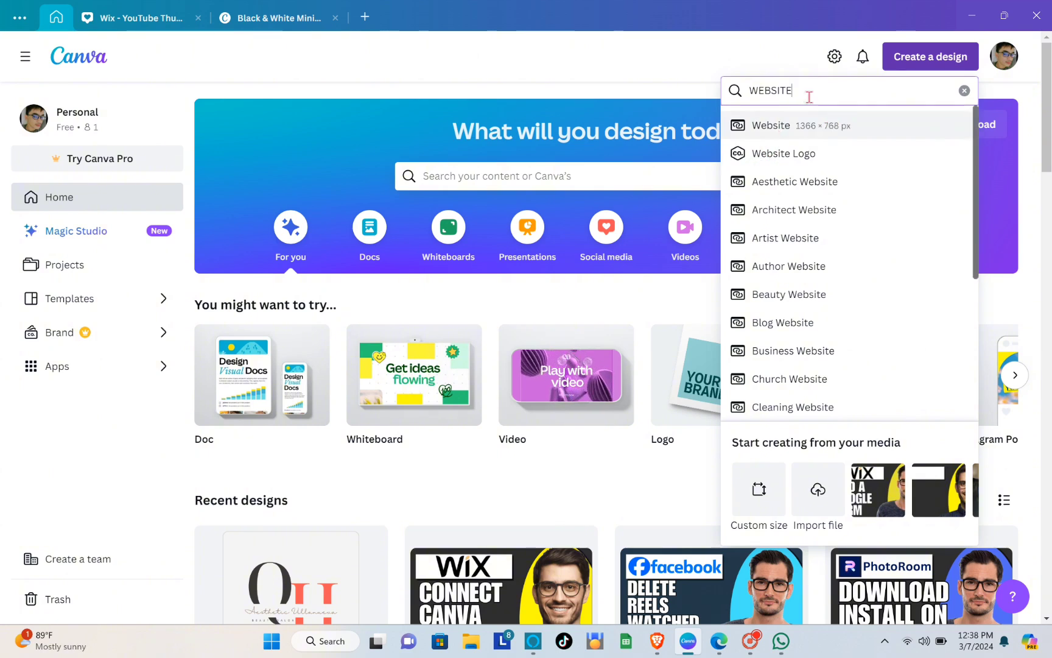
left_click(805, 127)
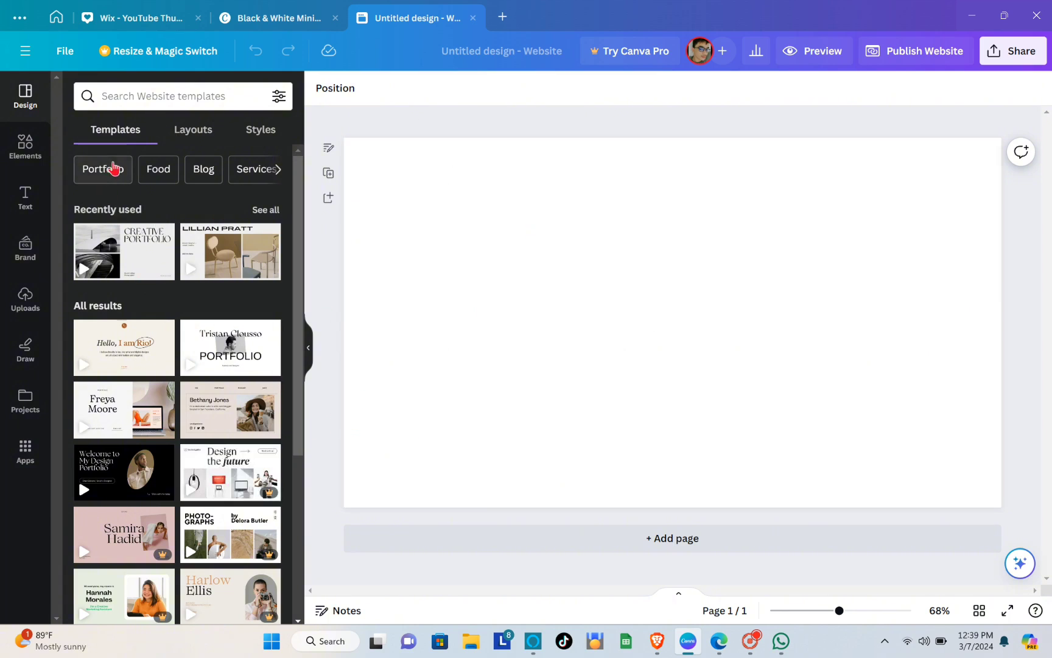
- Look over the website layouts and styles, and browse the available website templates
left_click(194, 132)
left_click(269, 137)
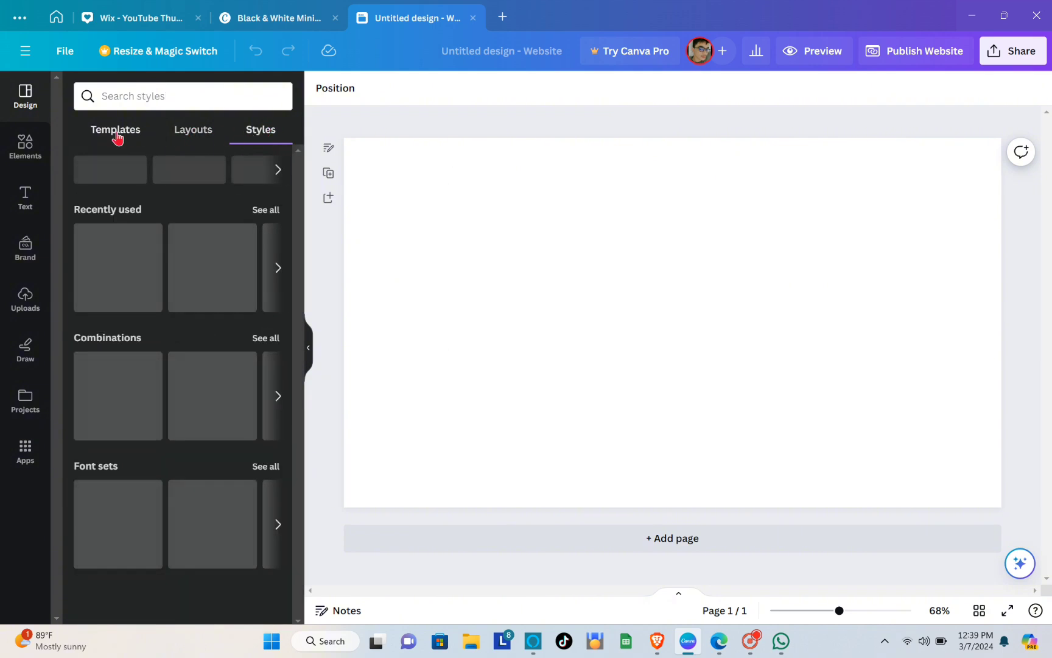
left_click(118, 135)
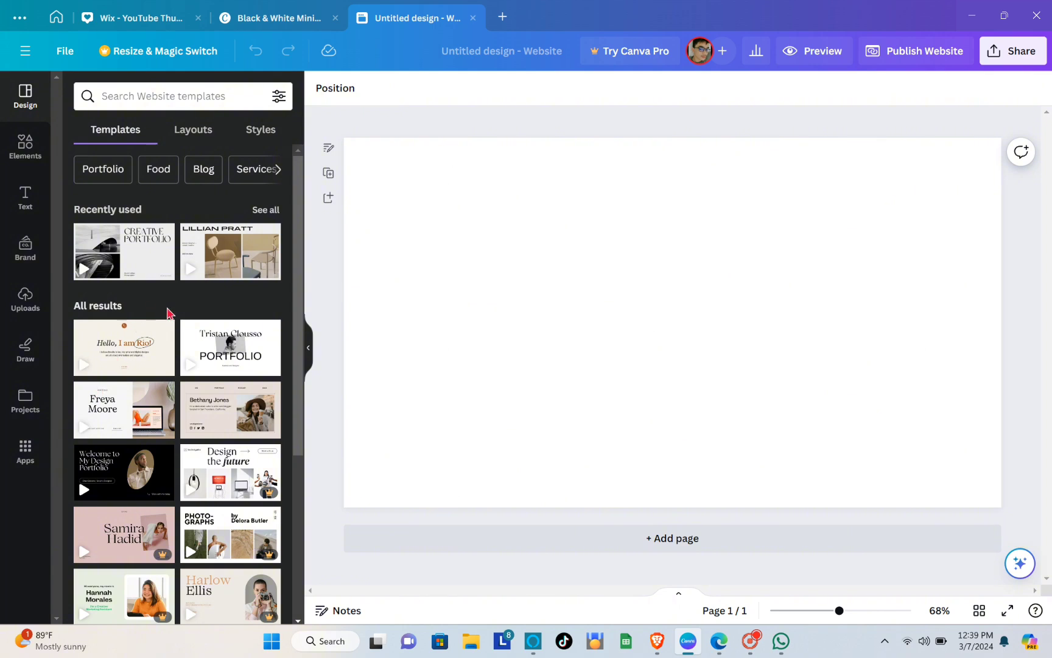
scroll(171, 316, "down", 10)
scroll(177, 365, "down", 5)
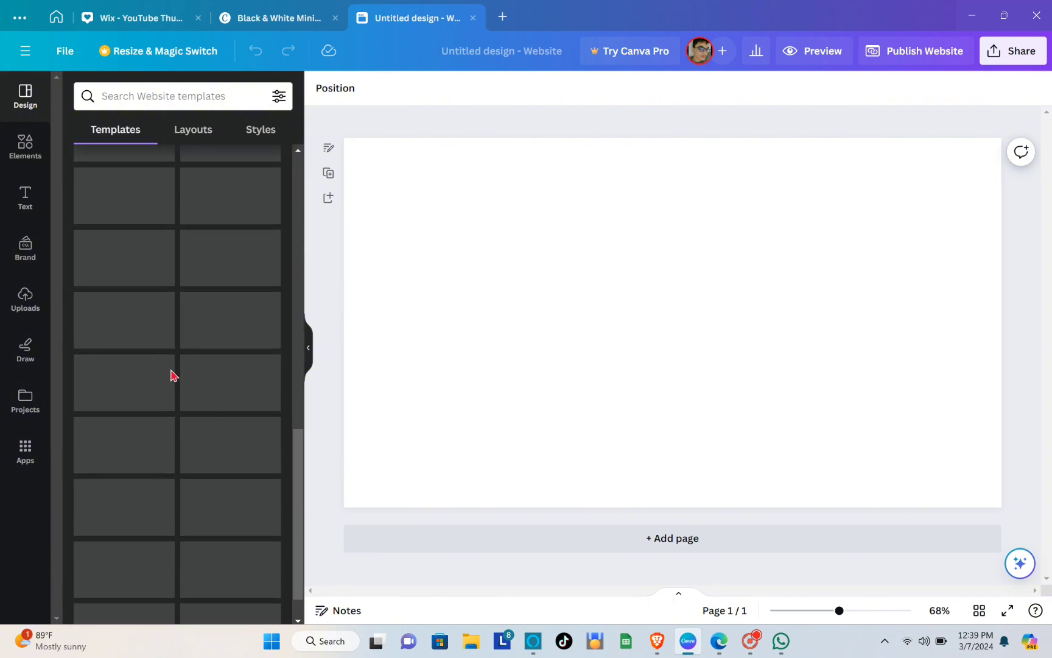
scroll(170, 374, "up", 5)
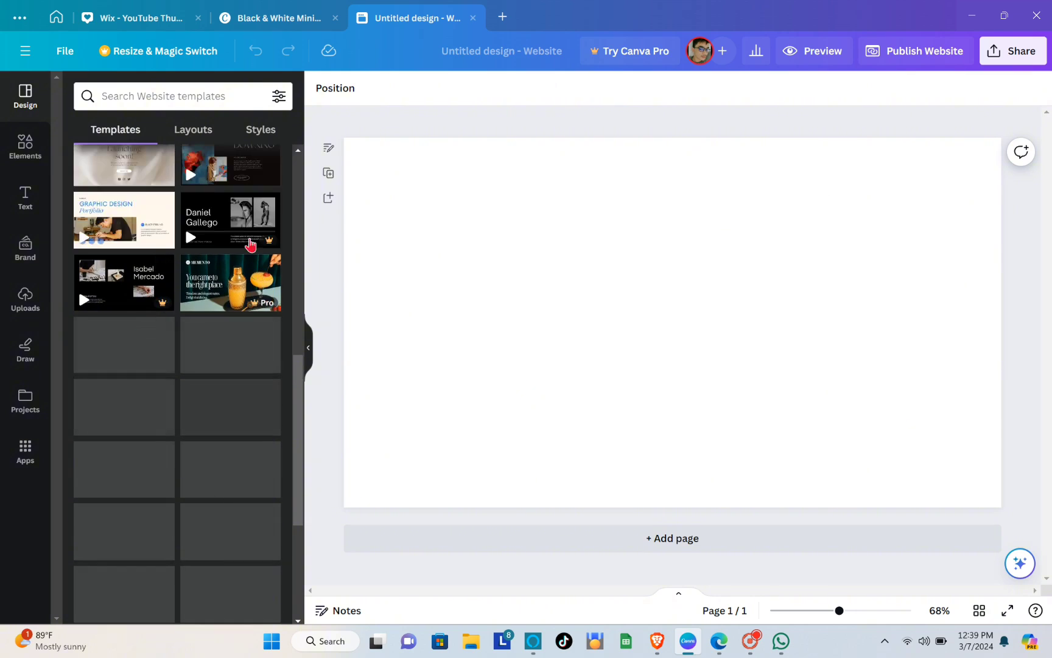
scroll(230, 364, "up", 2)
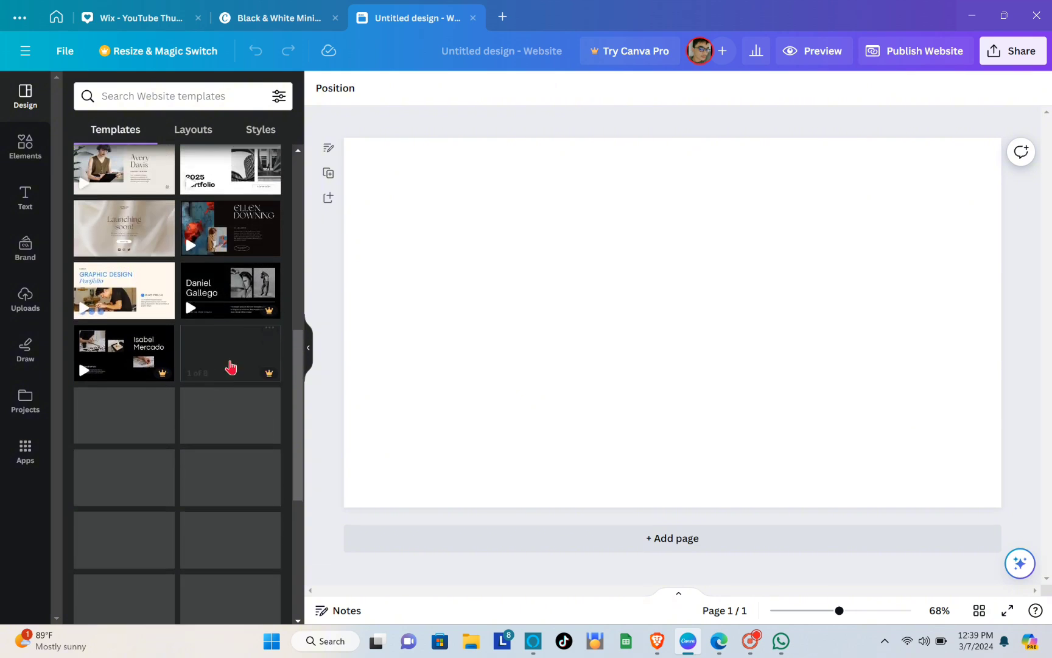
- Examine the Modeling Portfolio Website template in Black White Grey Dark Modern Minimal Style, and return to the template list
left_click(241, 310)
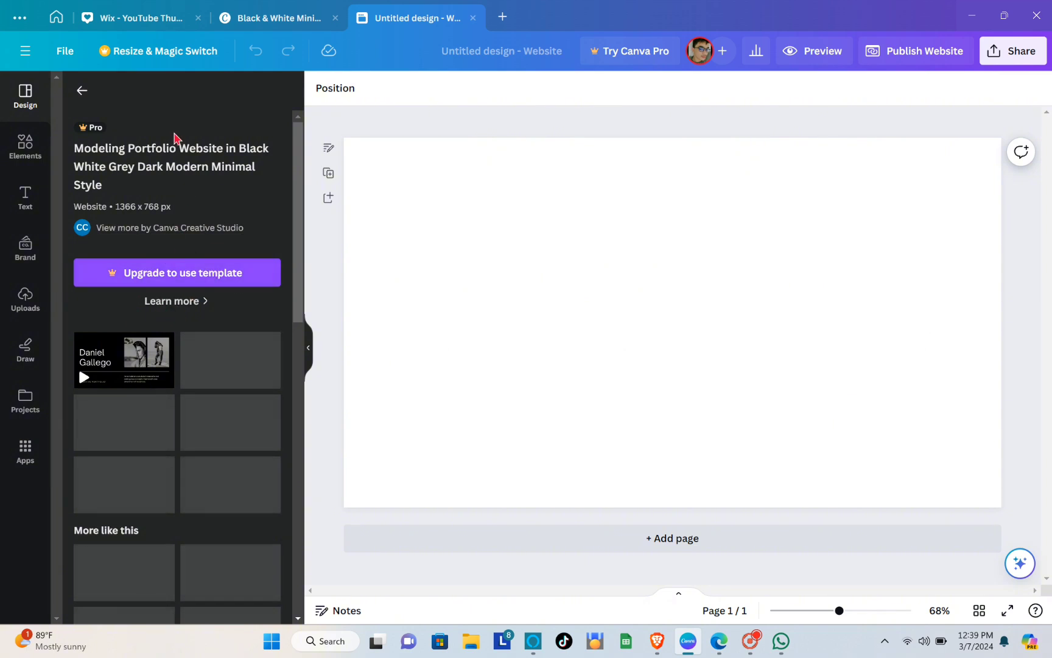
scroll(169, 404, "down", 5)
scroll(176, 400, "up", 5)
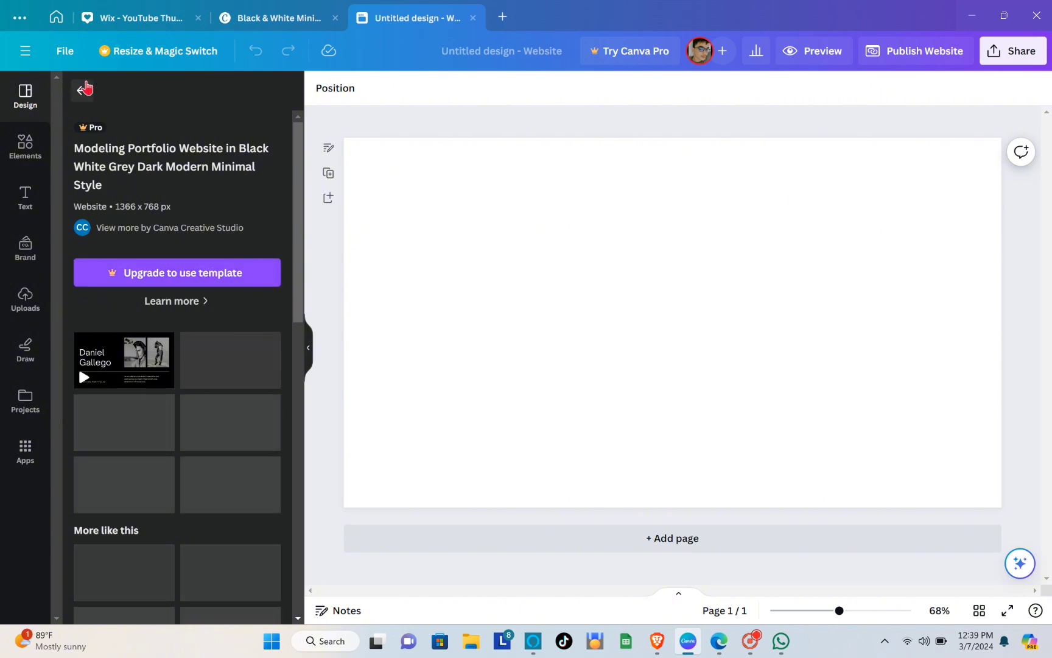
left_click(82, 90)
- Browse the website templates and open the recently used Architecture / Interior Design Portfolio Website in Black Ivory Light Modern Minimal Style
scroll(182, 333, "down", 3)
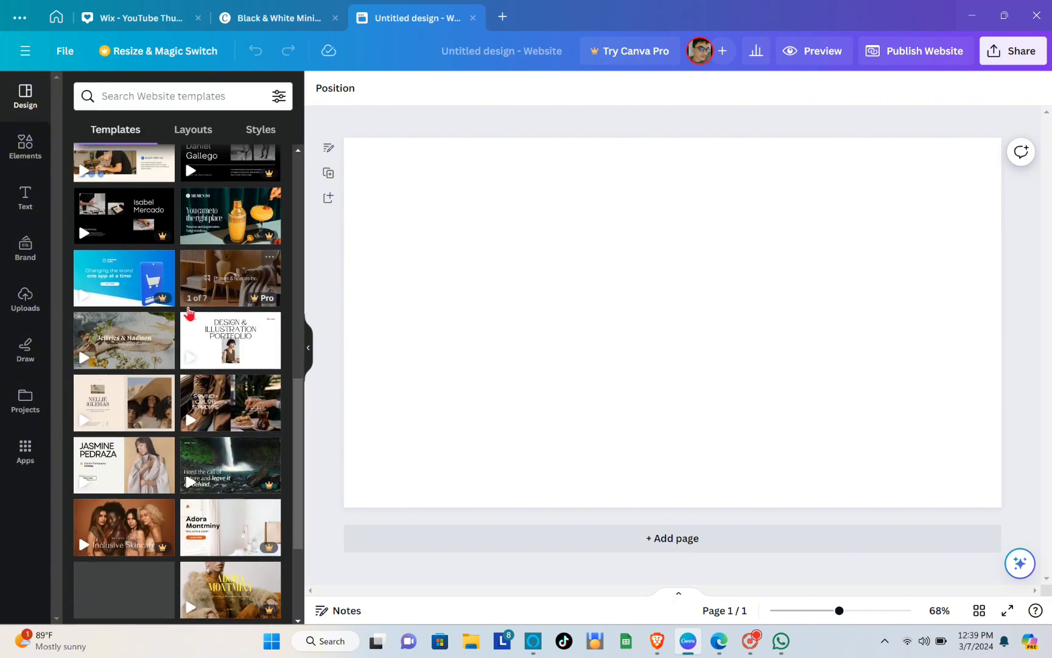
scroll(181, 333, "down", 7)
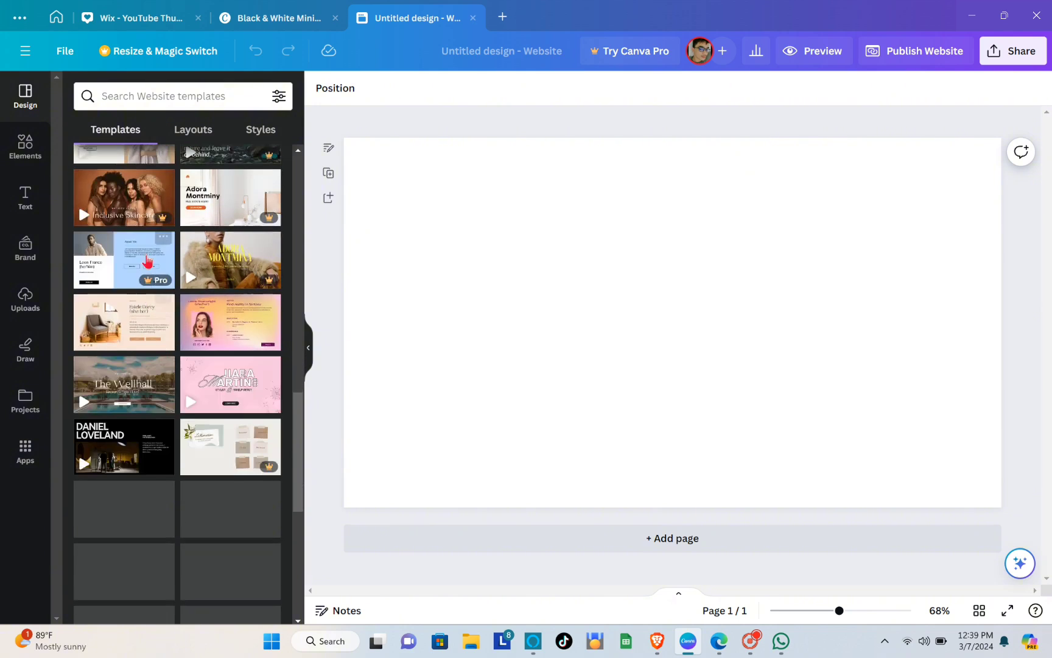
scroll(155, 310, "down", 10)
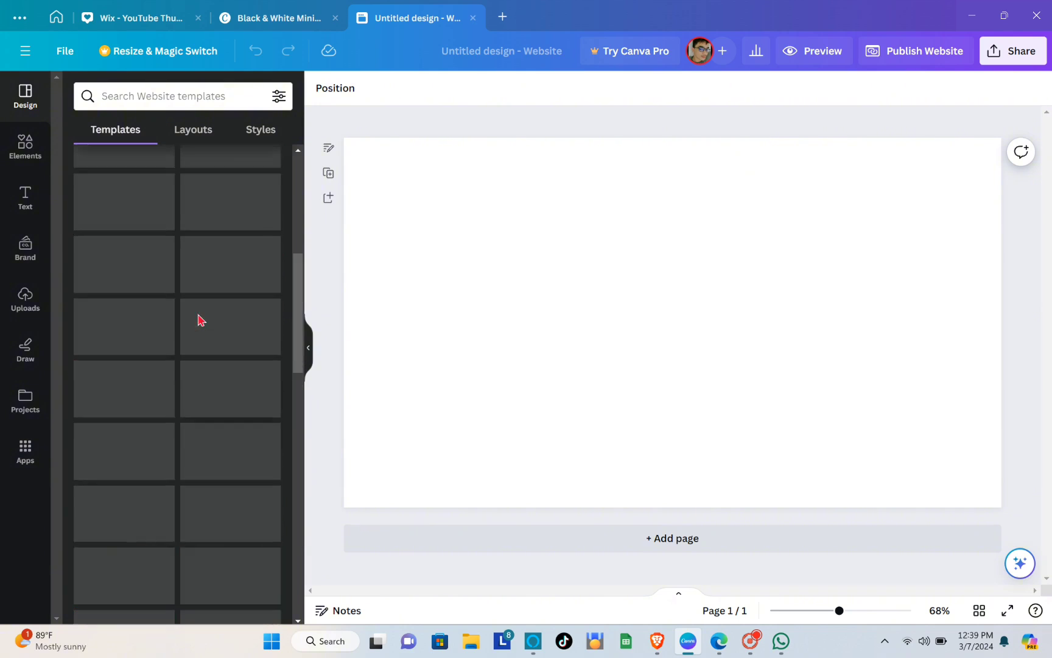
scroll(190, 313, "up", 1)
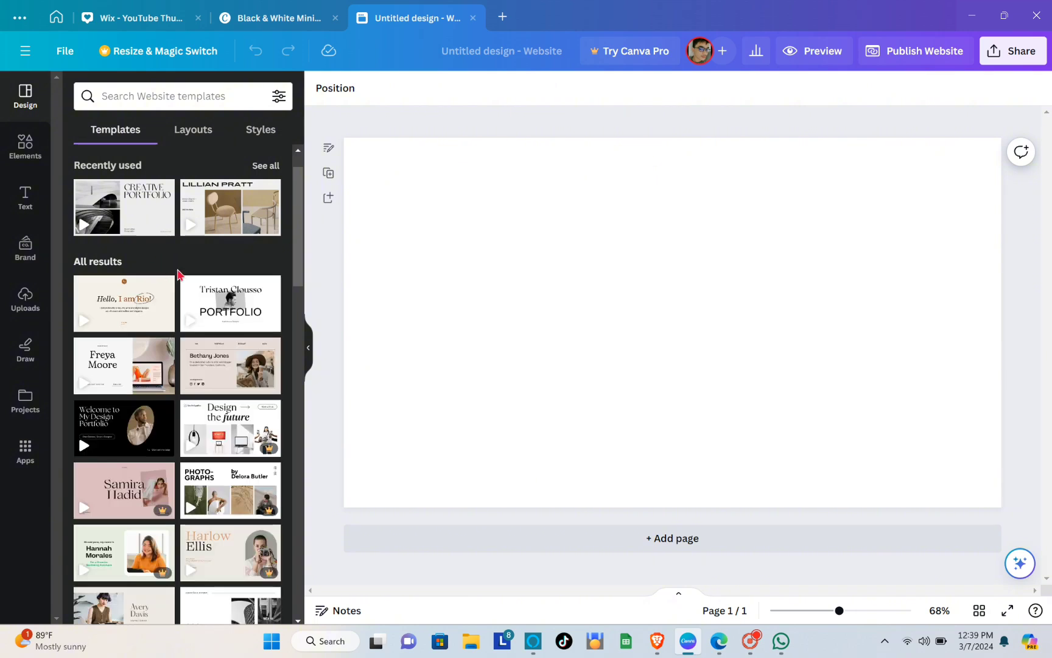
left_click(235, 207)
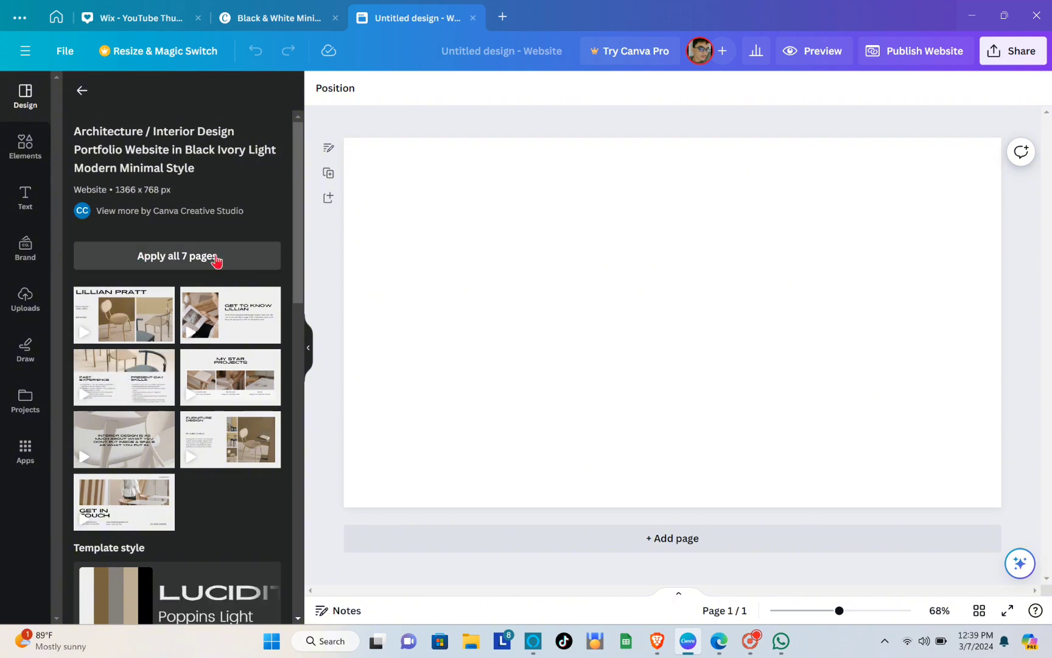
- Put the template's cover page on the blank first page and its "Get to Know" page on a newly added second page
left_click(200, 250)
left_click(183, 252)
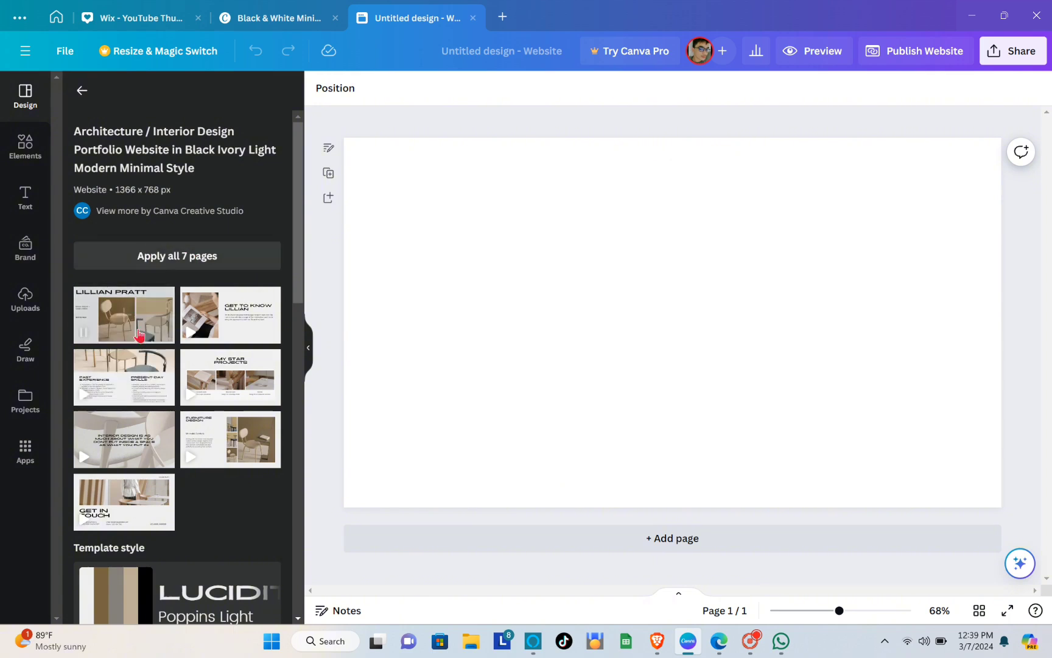
left_click_drag(122, 317, 448, 235)
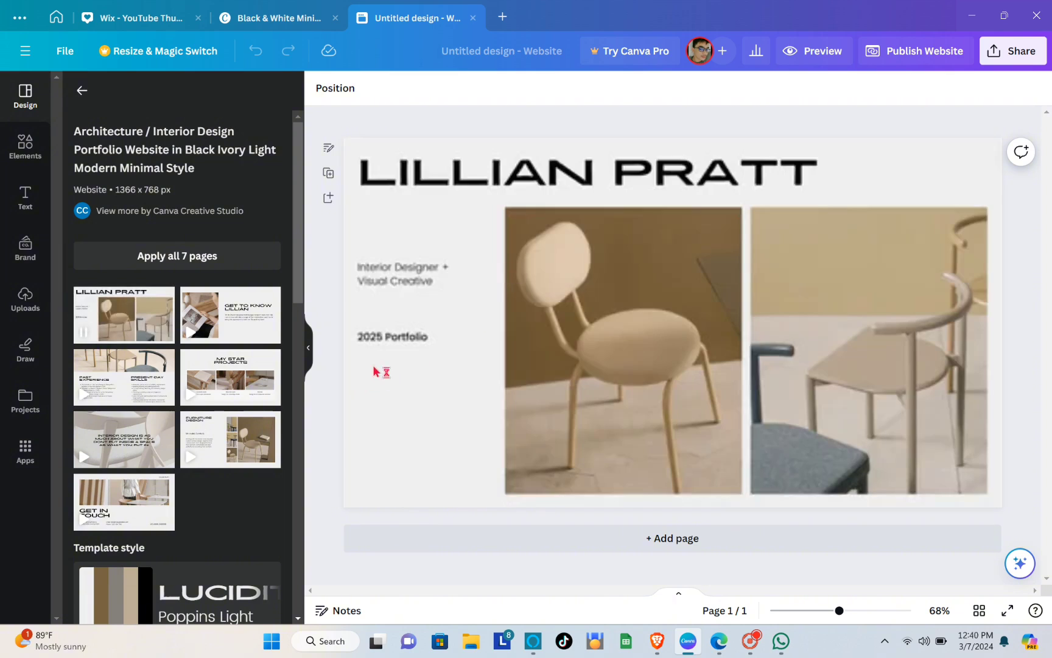
left_click(655, 542)
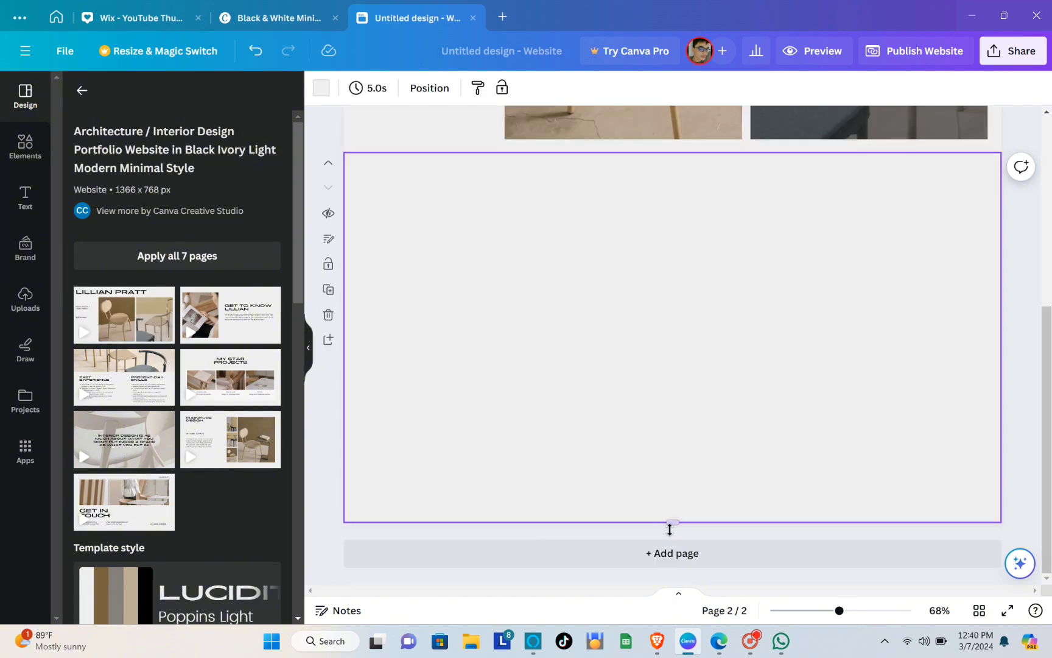
left_click(249, 318)
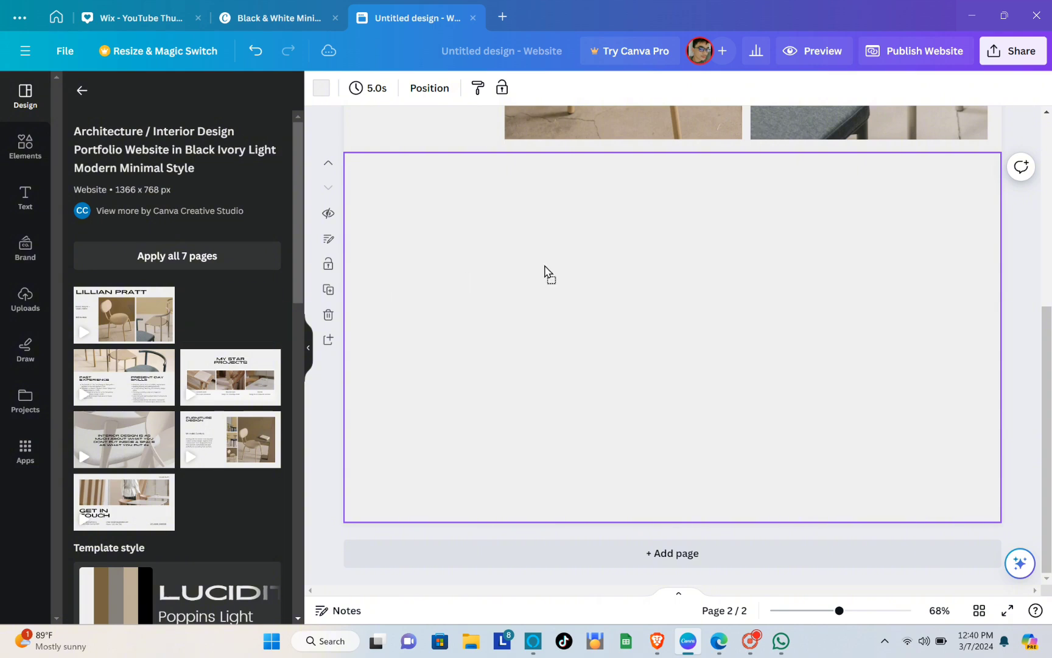
- Change the font of the large name heading on the first page to Poppins
scroll(749, 359, "up", 10)
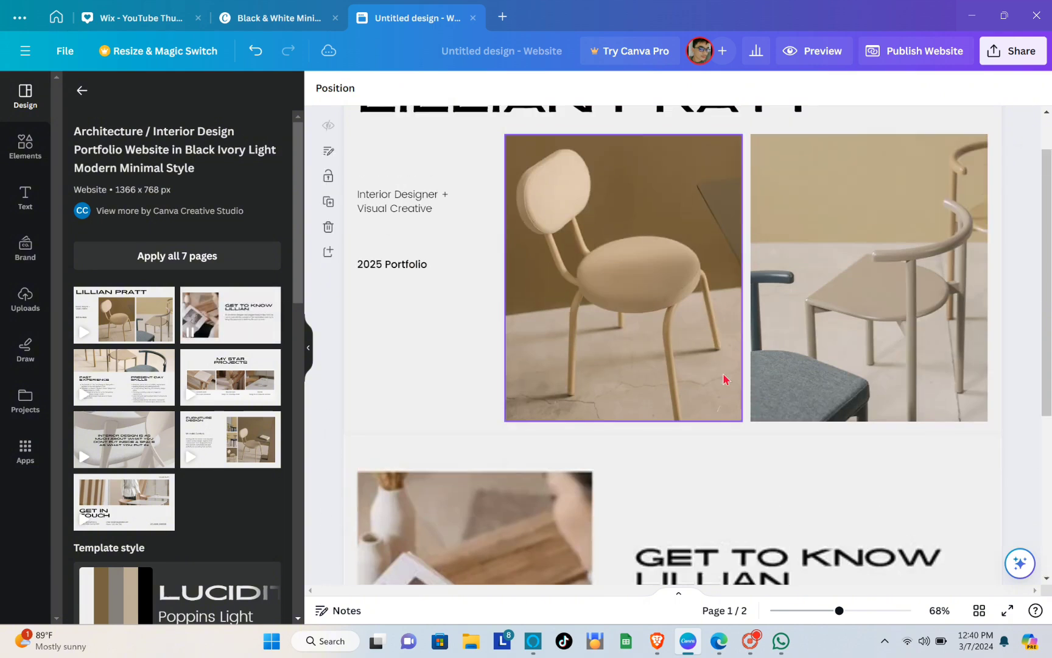
left_click(556, 162)
double_click(674, 148)
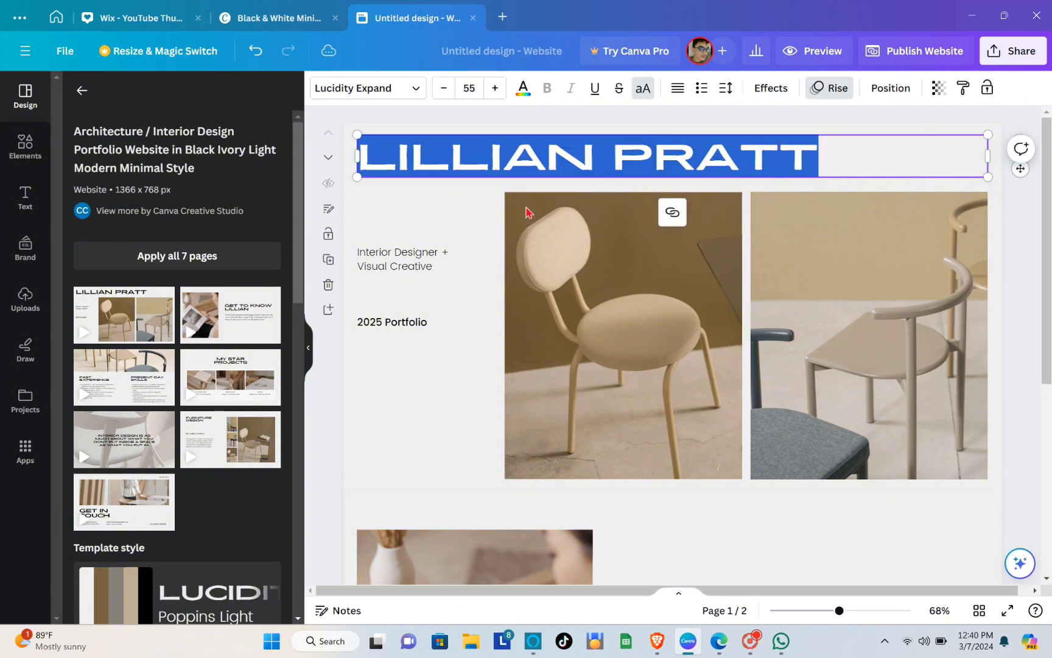
left_click(456, 356)
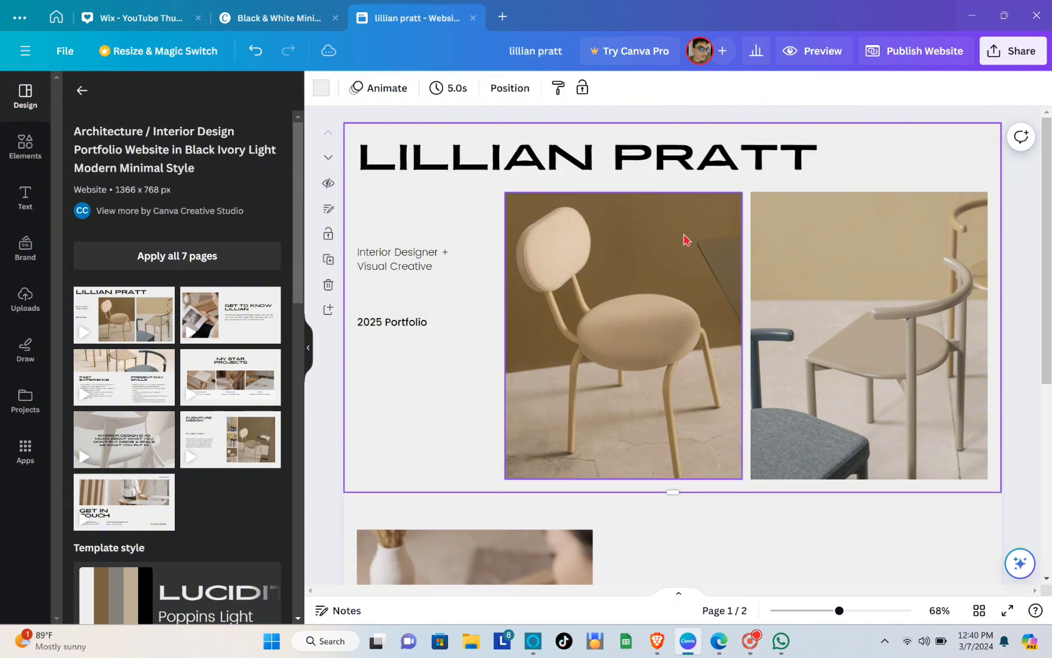
double_click(806, 159)
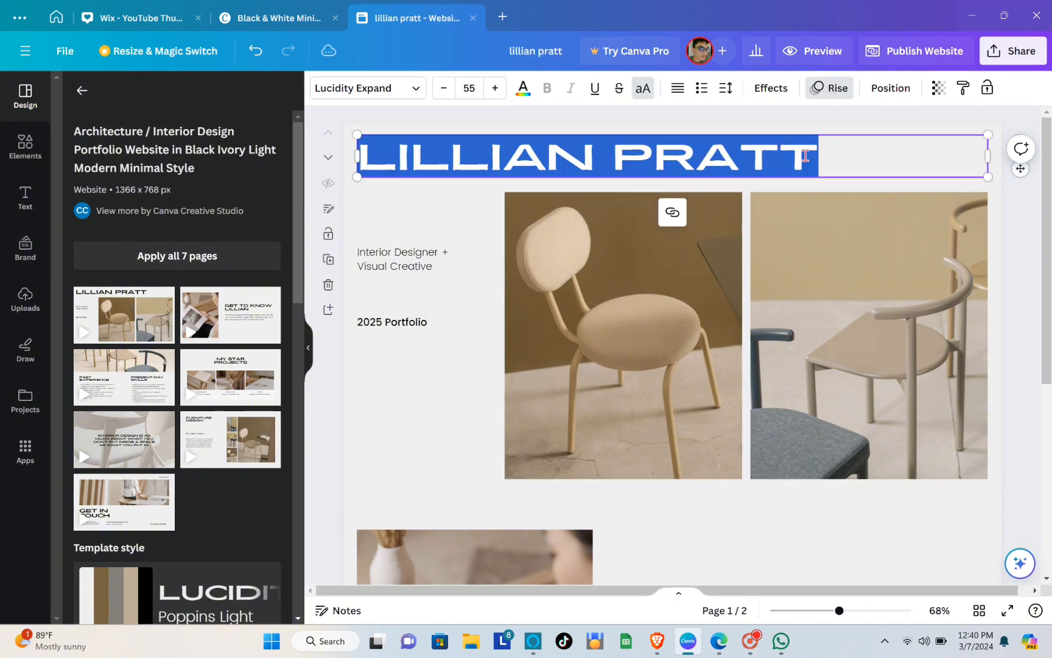
left_click(817, 154)
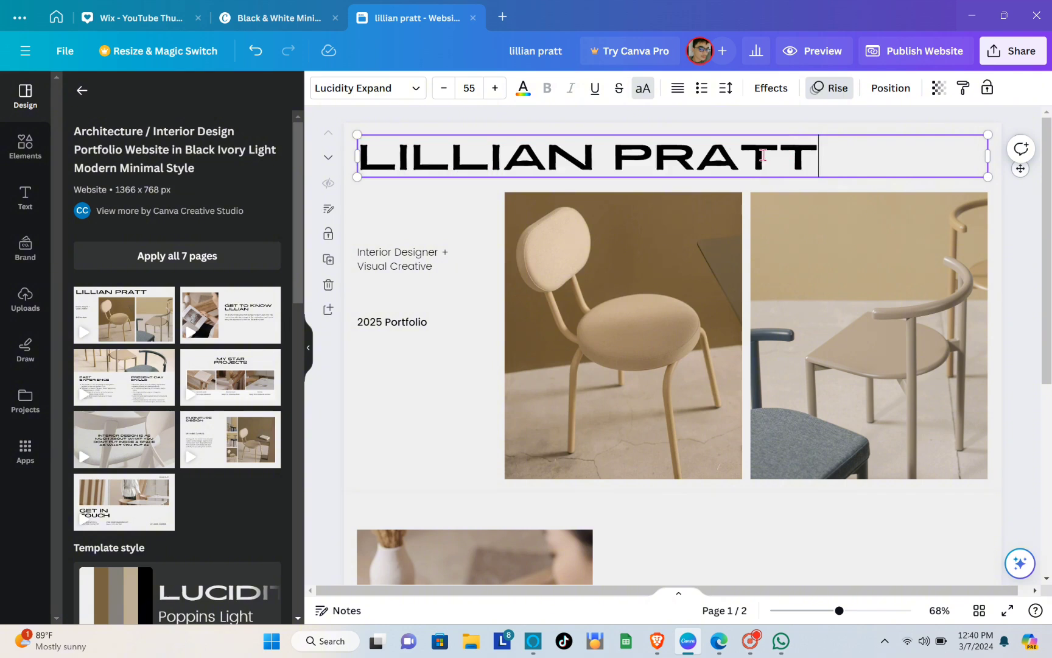
triple_click(447, 135)
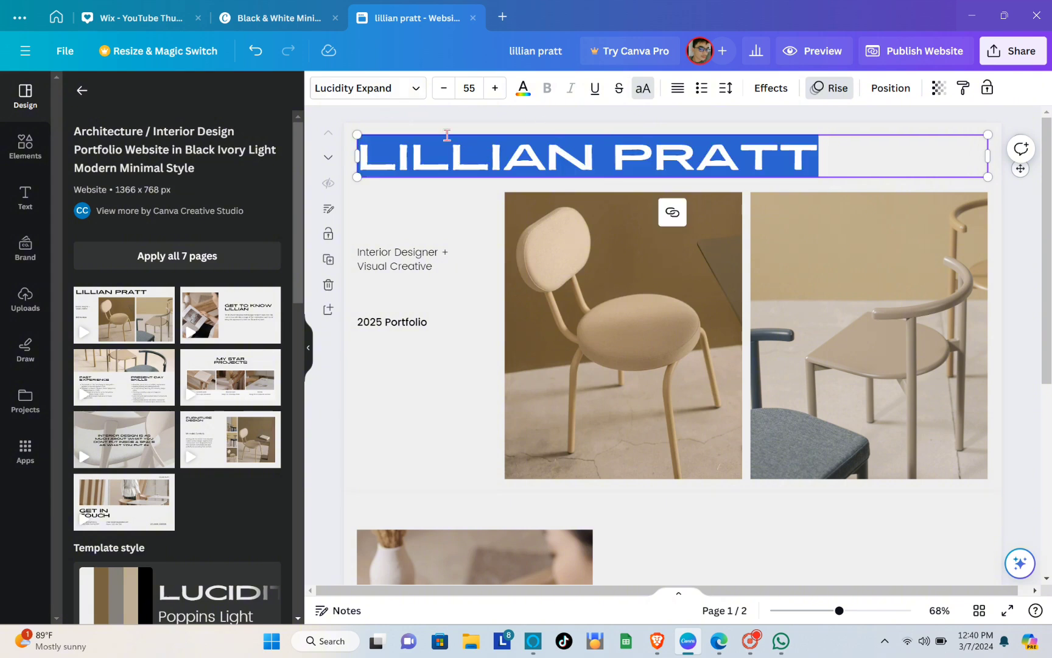
left_click(389, 87)
scroll(186, 313, "down", 4)
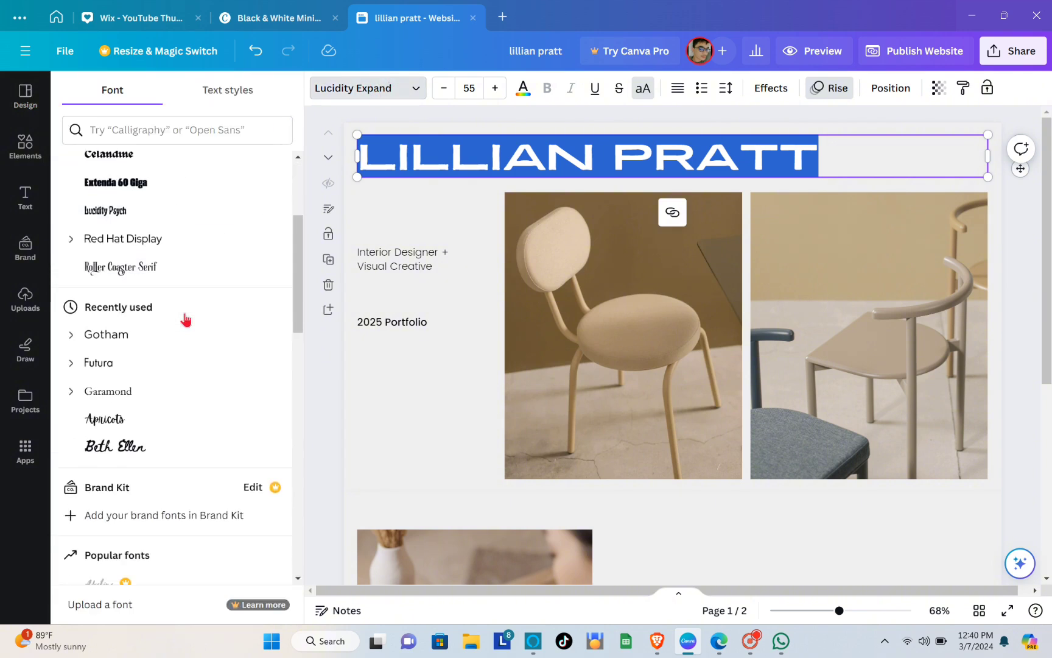
scroll(189, 318, "up", 4)
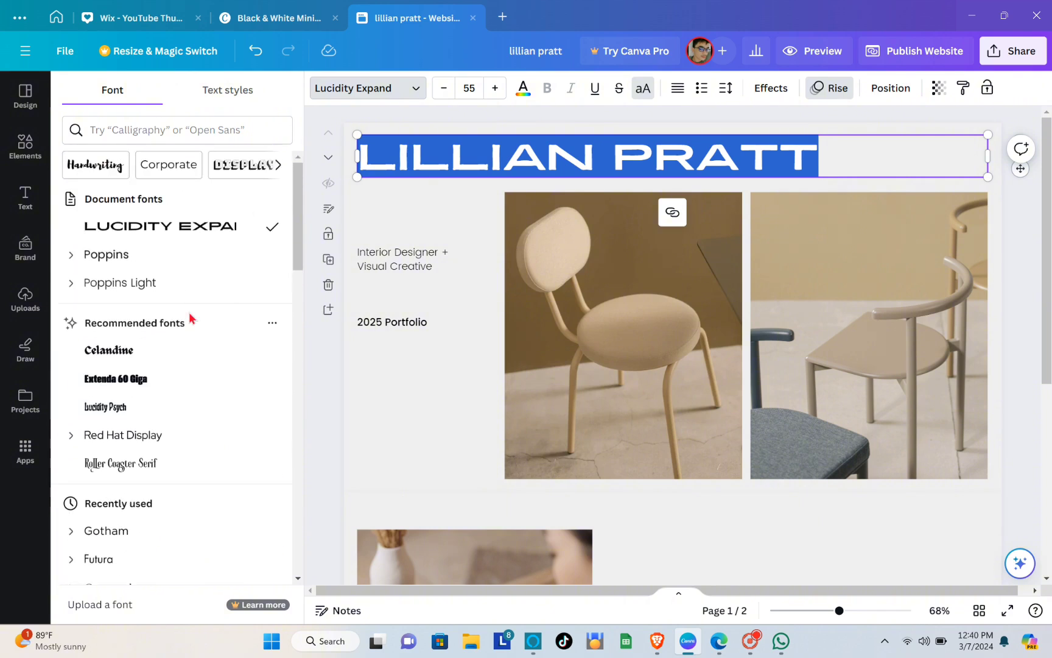
left_click(177, 269)
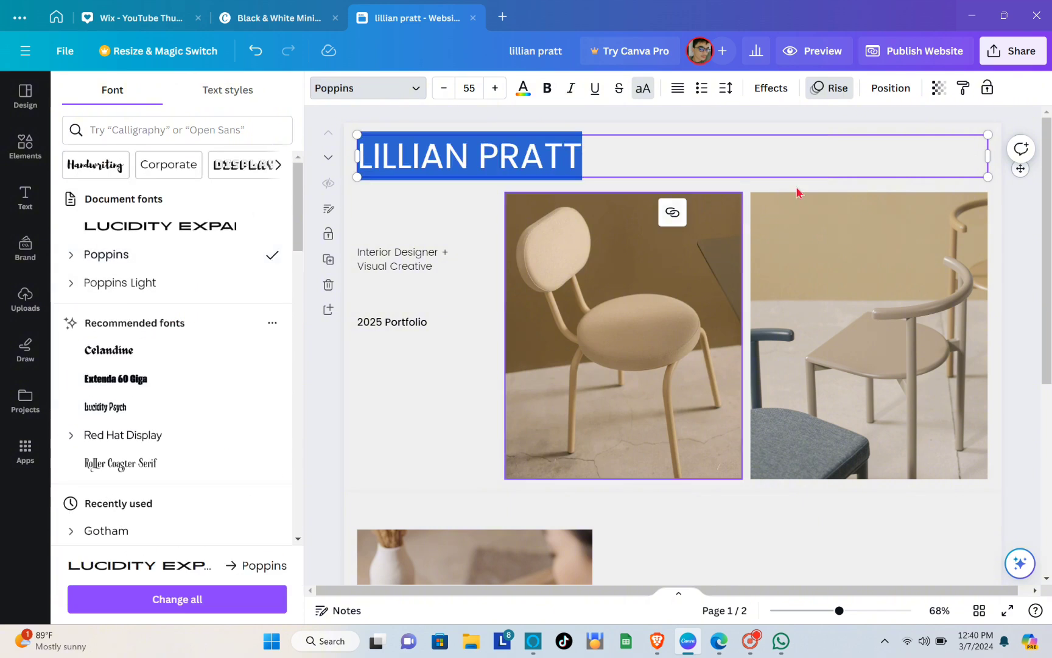
- Replace the first page's heading text with "CHICKEN AREA"
left_click(601, 158)
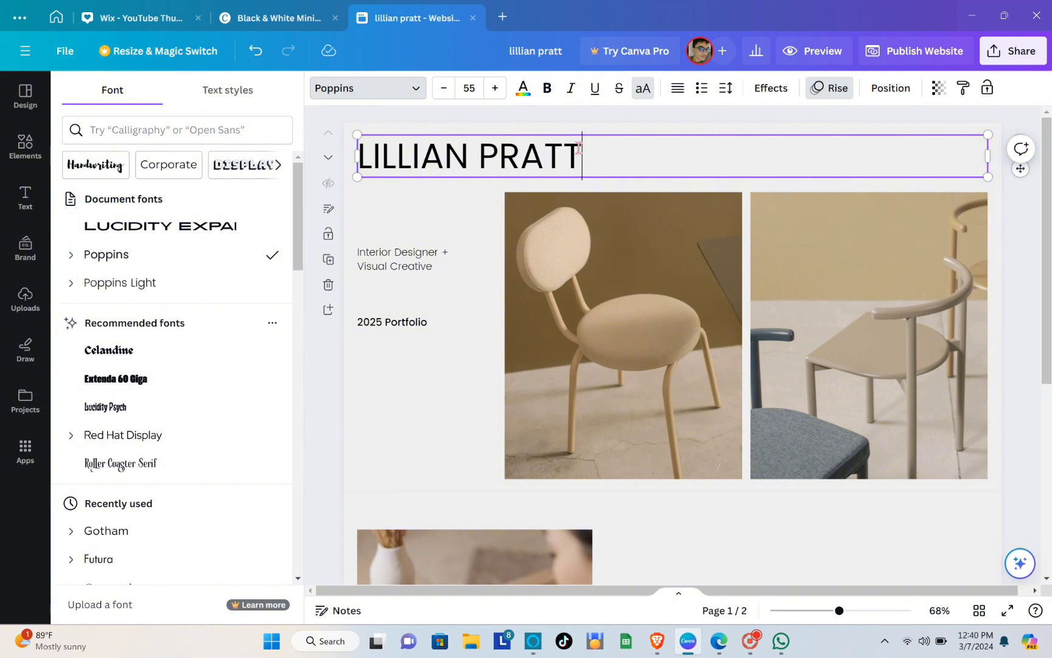
triple_click(578, 148)
key("BackSpace")
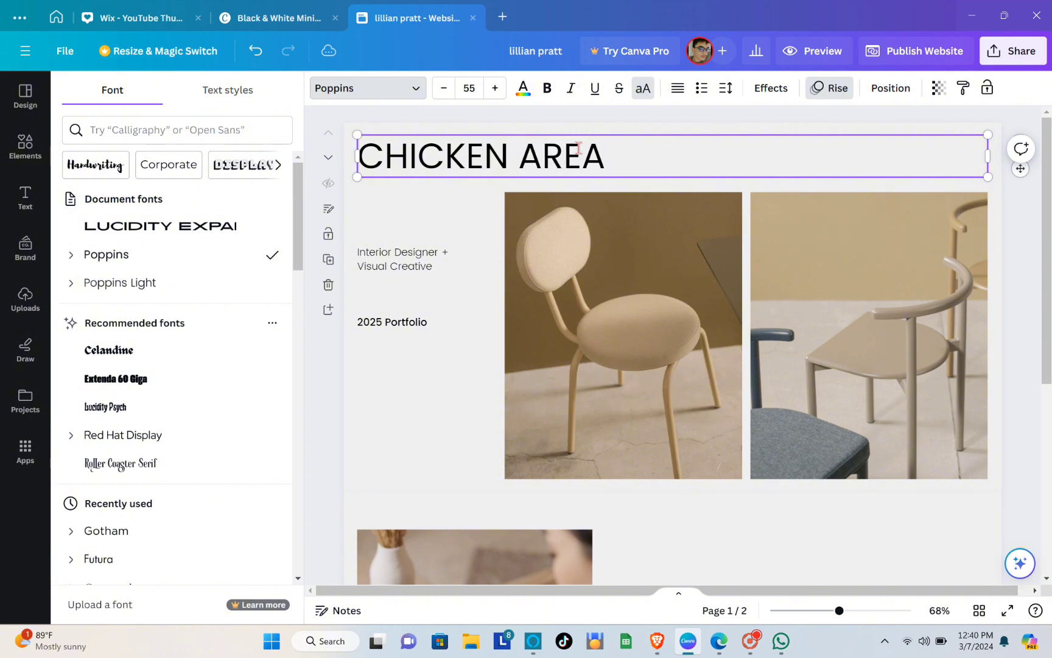
- Delete both chair photos from the first page
left_click(644, 210)
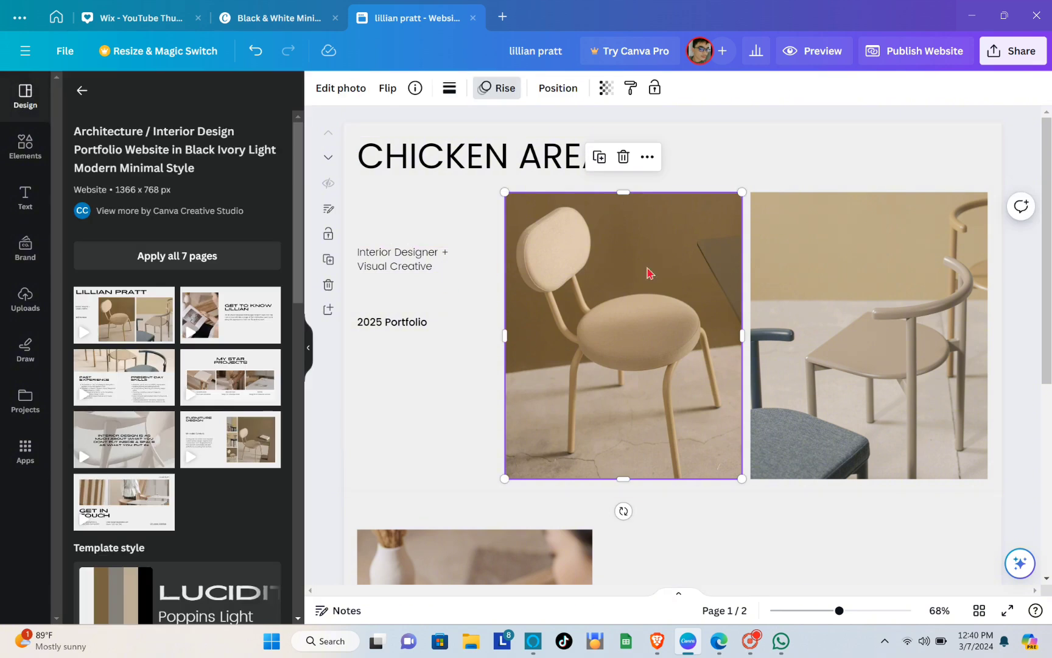
left_click(838, 309)
left_click(654, 347)
left_click(624, 157)
left_click(838, 279)
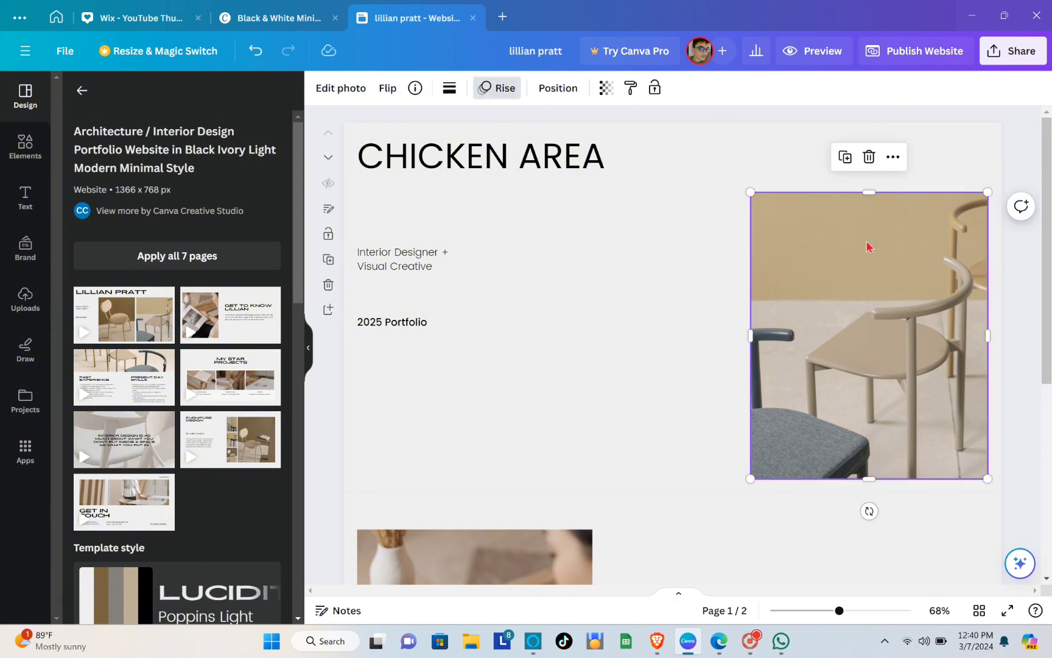
left_click(868, 160)
- Delete the "Interior Designer + Visual Creative" and "2025 Portfolio" texts from the first page
left_click(411, 264)
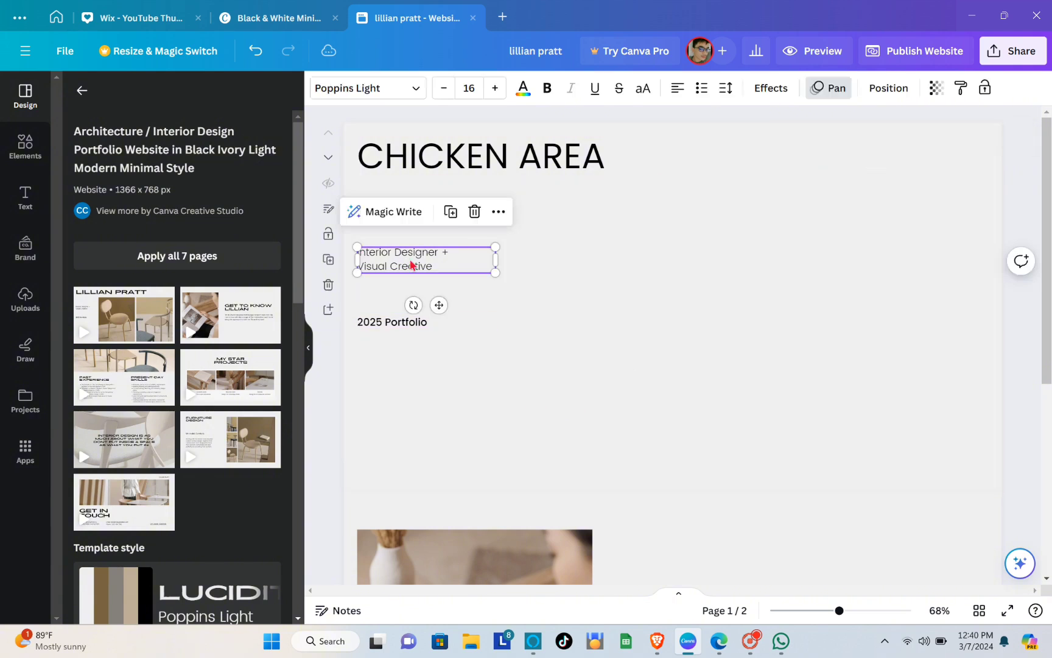
left_click(473, 214)
left_click(404, 324)
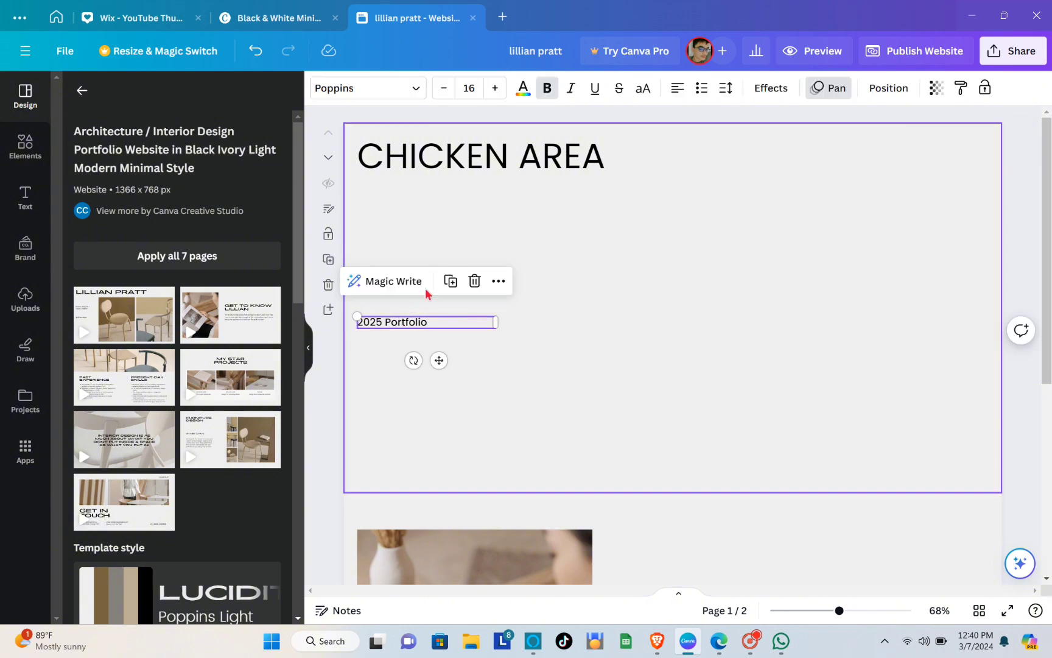
left_click(470, 282)
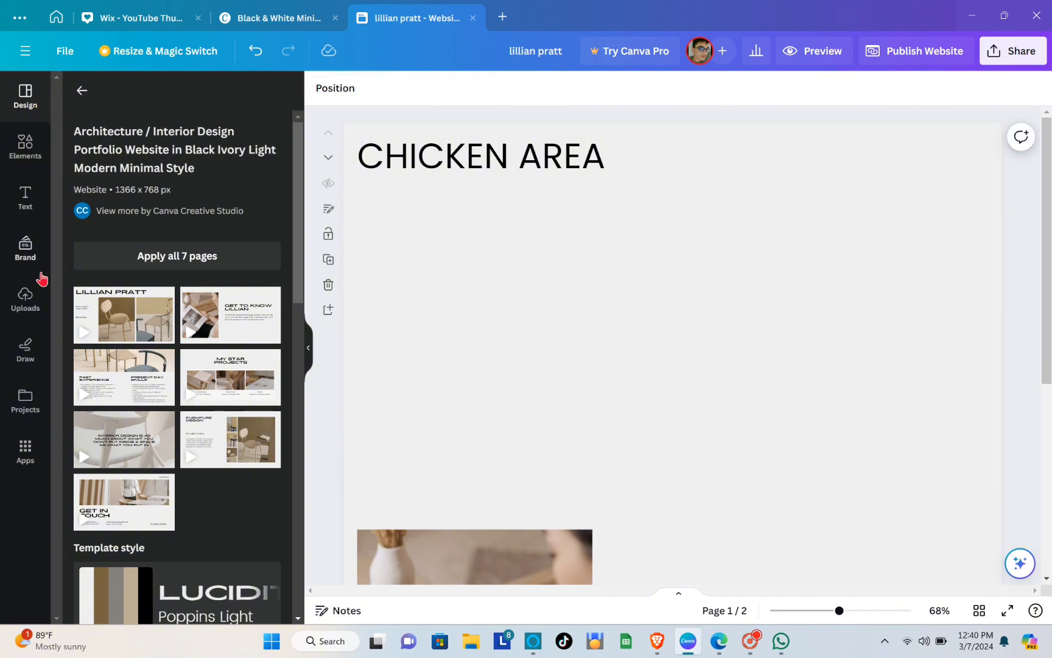
- Find the Frame elements and add a circular frame on the page's right side and a square frame on its left side
left_click(25, 144)
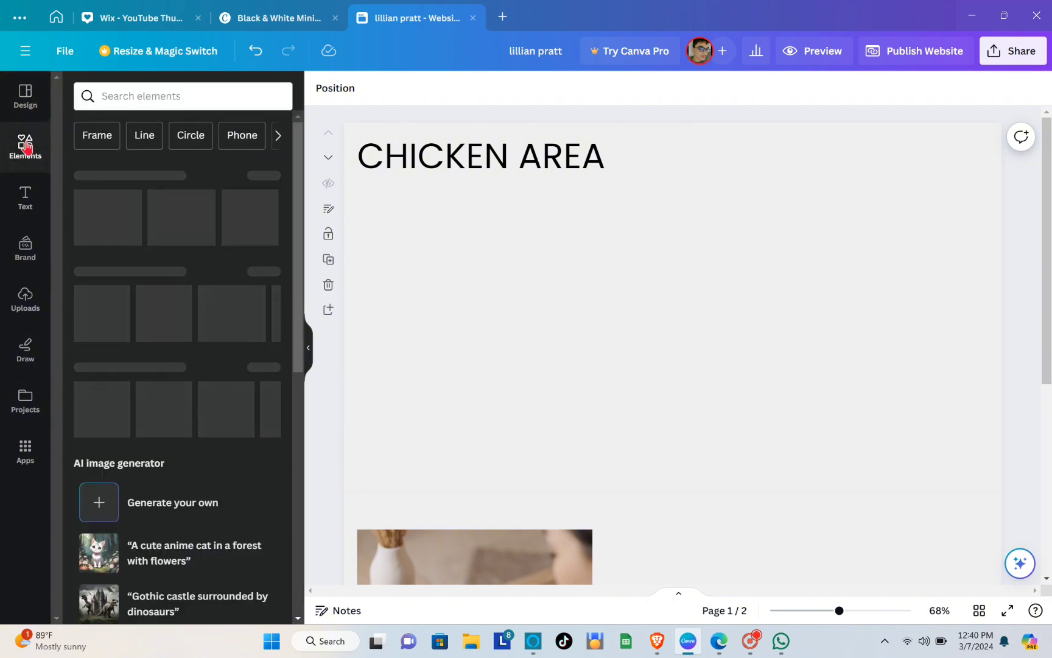
left_click(96, 135)
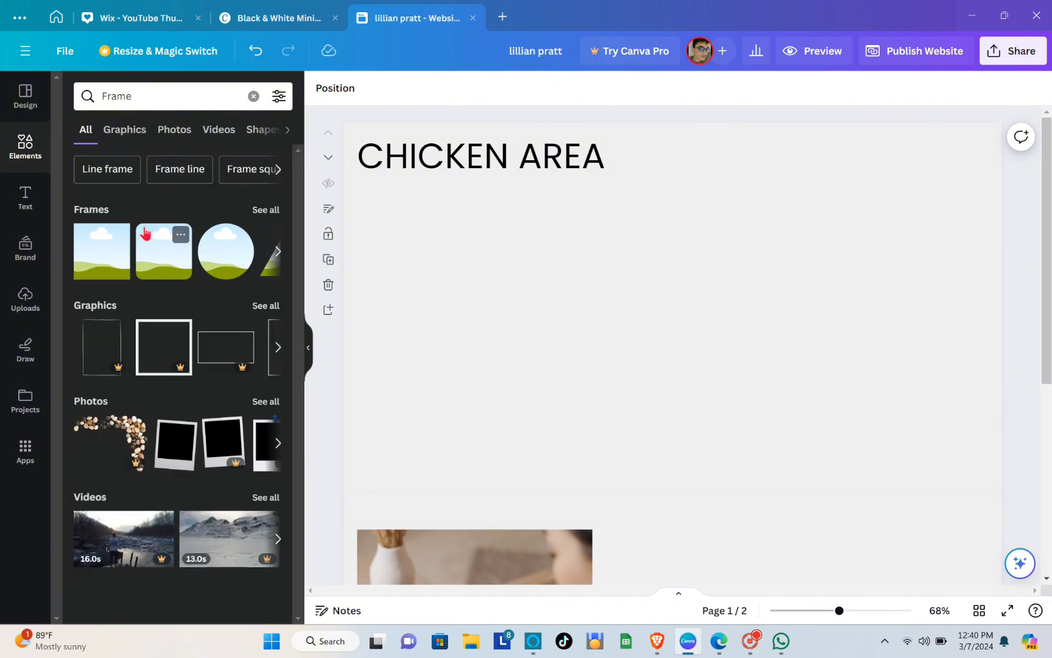
left_click_drag(224, 262, 798, 277)
left_click_drag(122, 277, 450, 297)
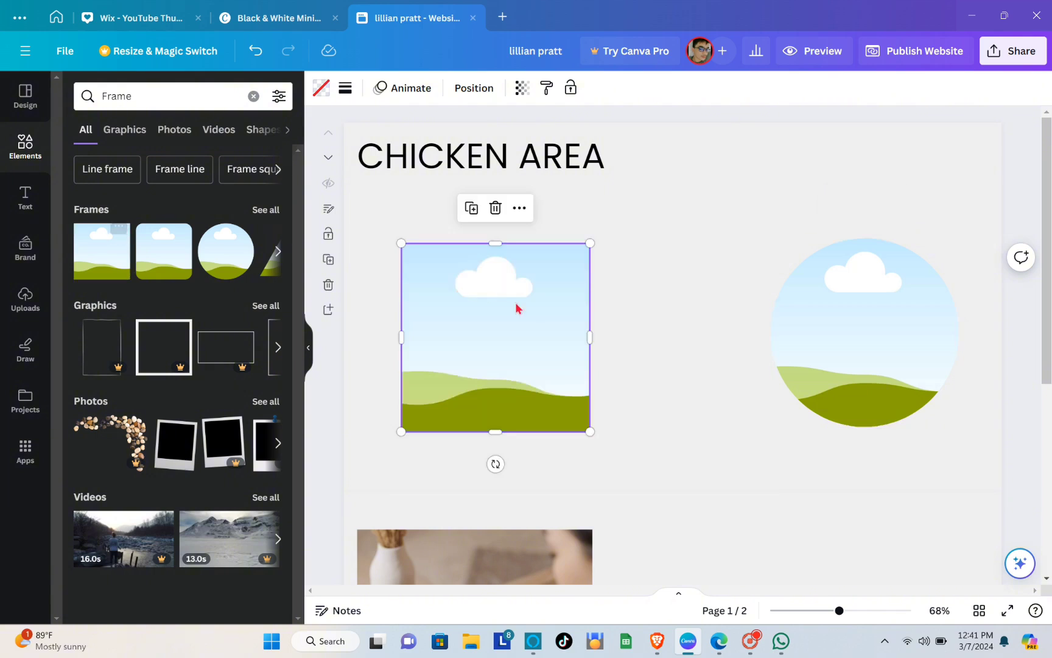
- Stretch the square frame vertically into a tall rectangle and move it closer to the page's centre, below the heading
left_click_drag(496, 220, 494, 182)
left_click_drag(492, 433, 493, 455)
left_click_drag(554, 335, 578, 340)
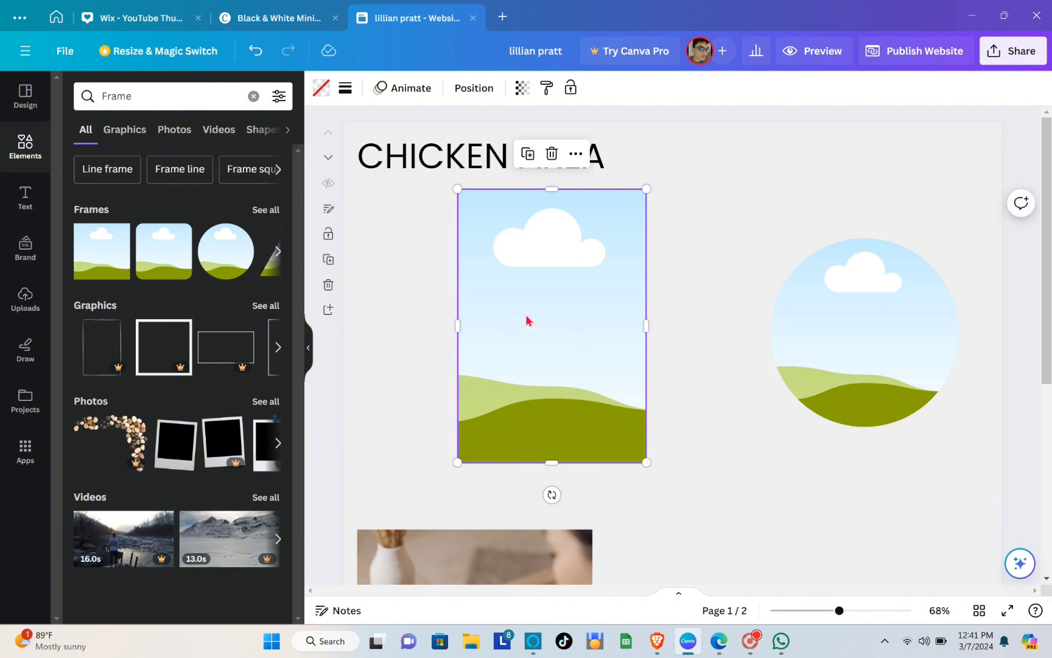
left_click(719, 232)
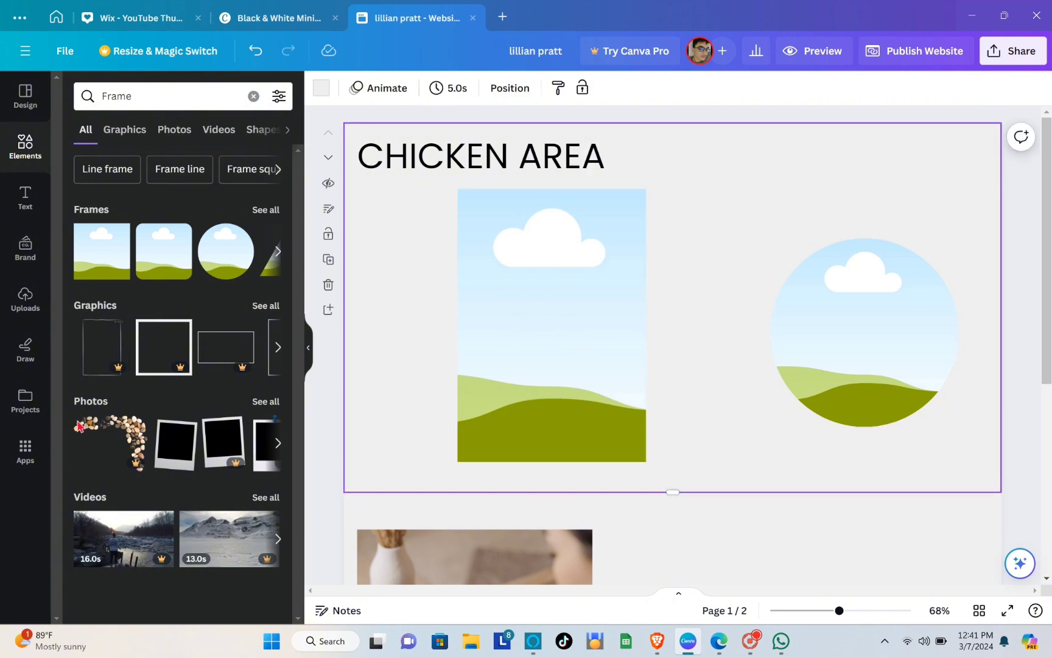
- Upload the baked chicken, fried chicken and grilled chicken breast images from the CHICKEN folder inside WORK on the Windows-SSD drive
left_click(24, 294)
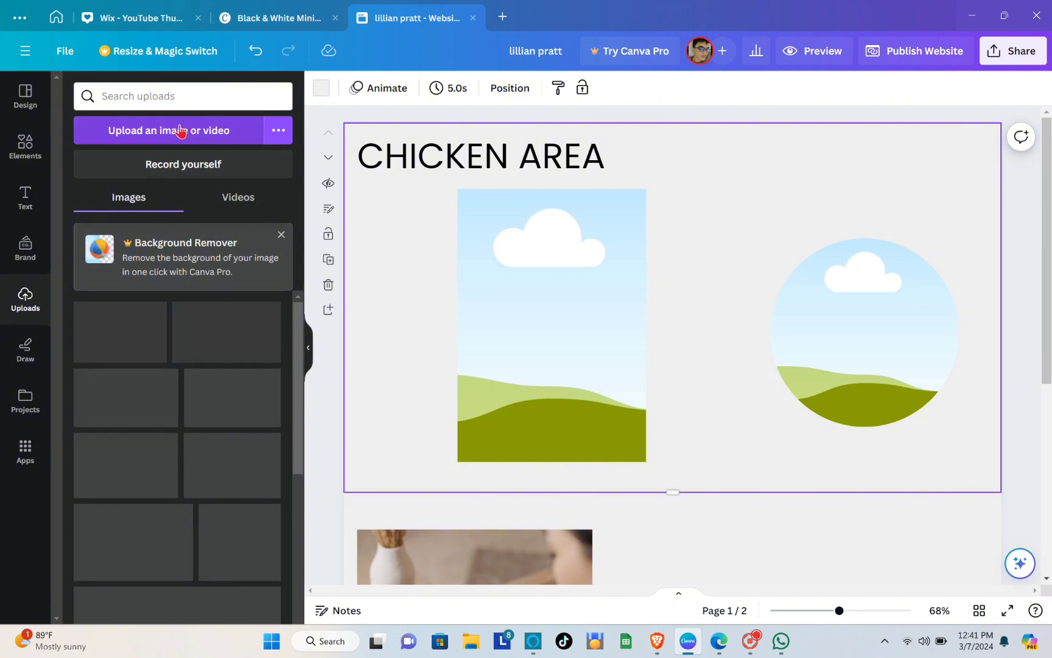
left_click(180, 143)
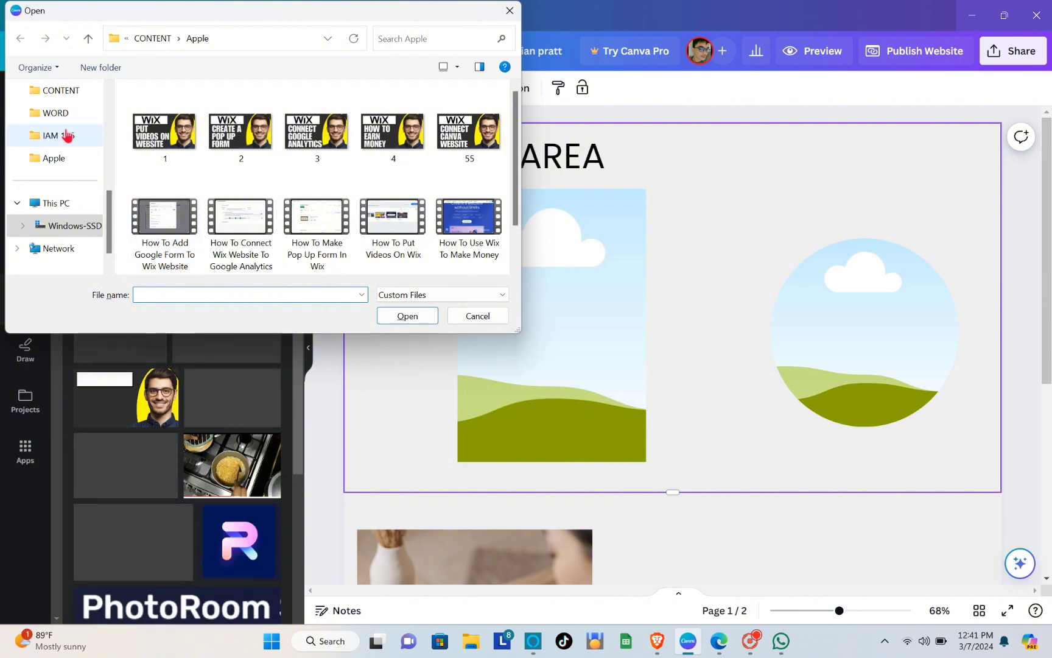
left_click(66, 226)
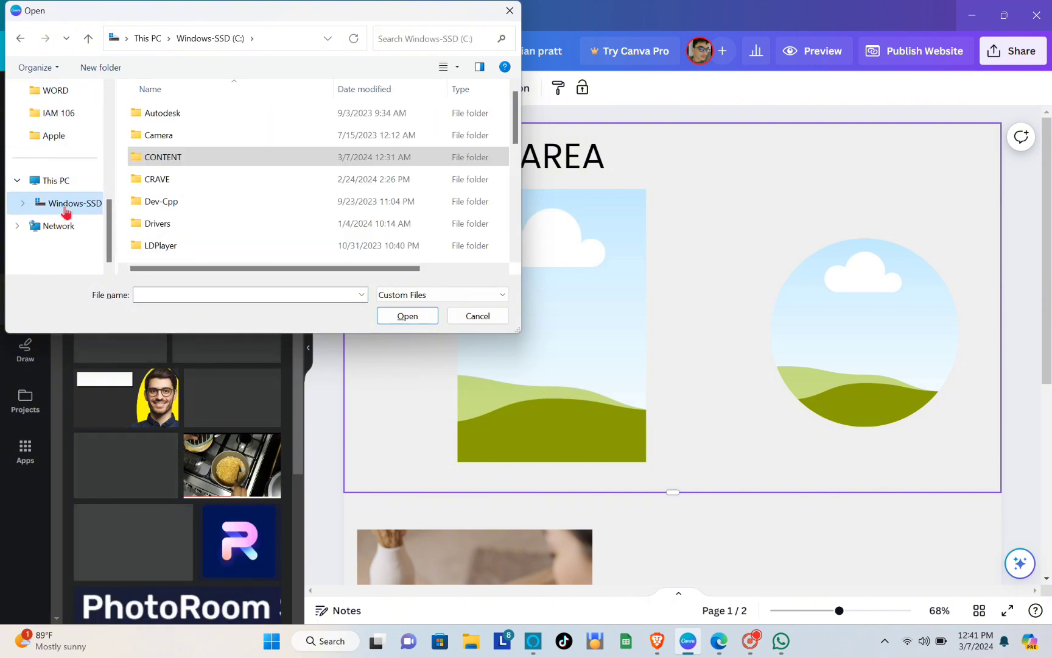
scroll(164, 173, "down", 5)
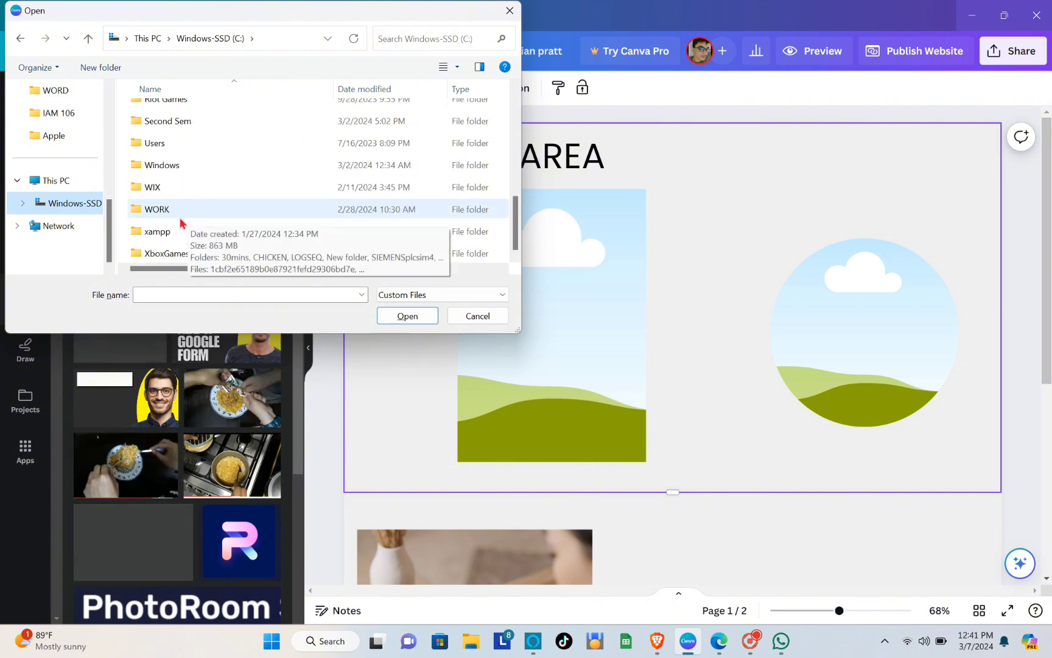
double_click(231, 213)
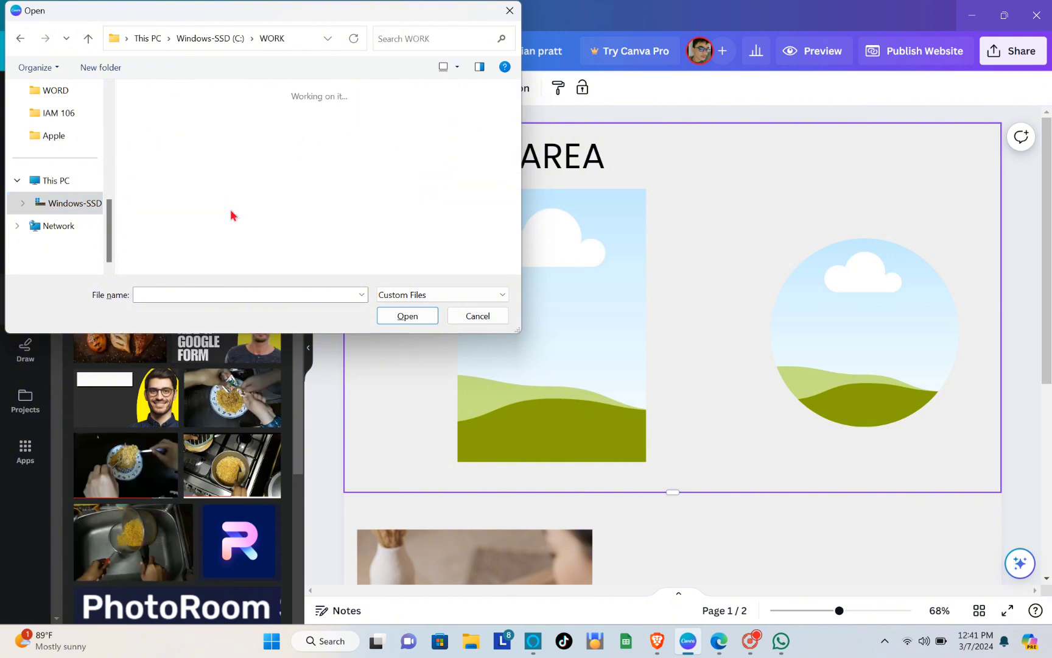
double_click(242, 146)
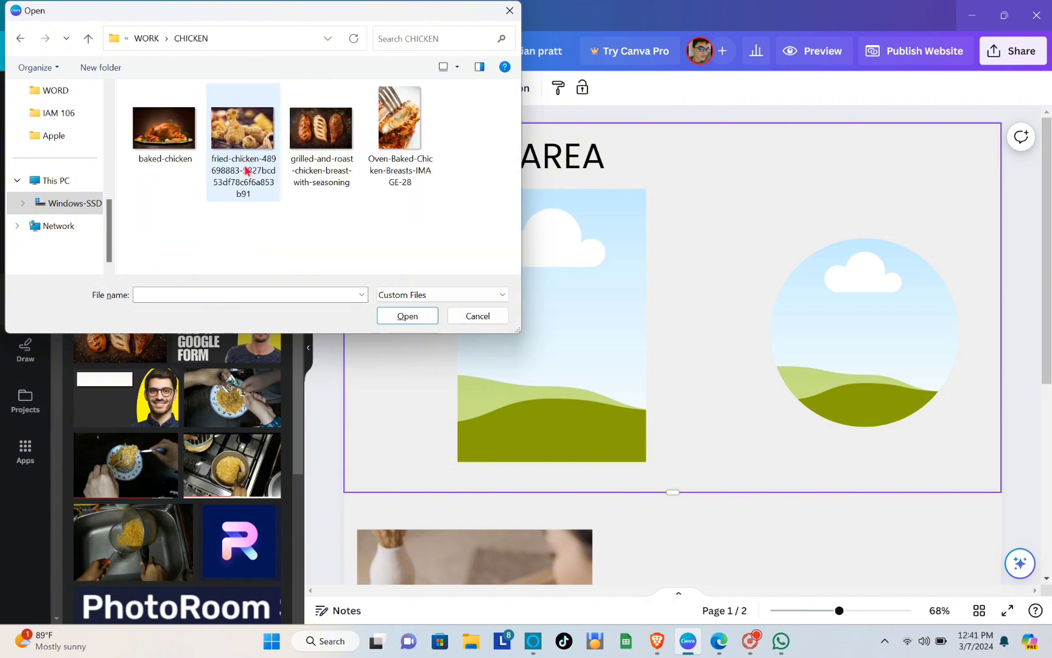
left_click(241, 146)
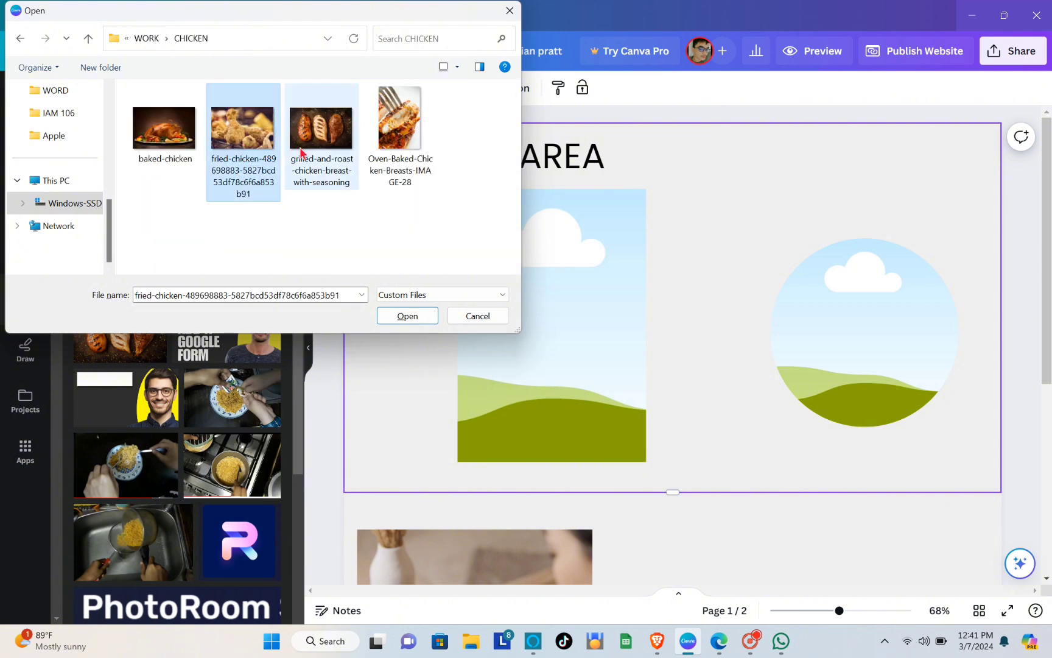
left_click(300, 152, "ctrl")
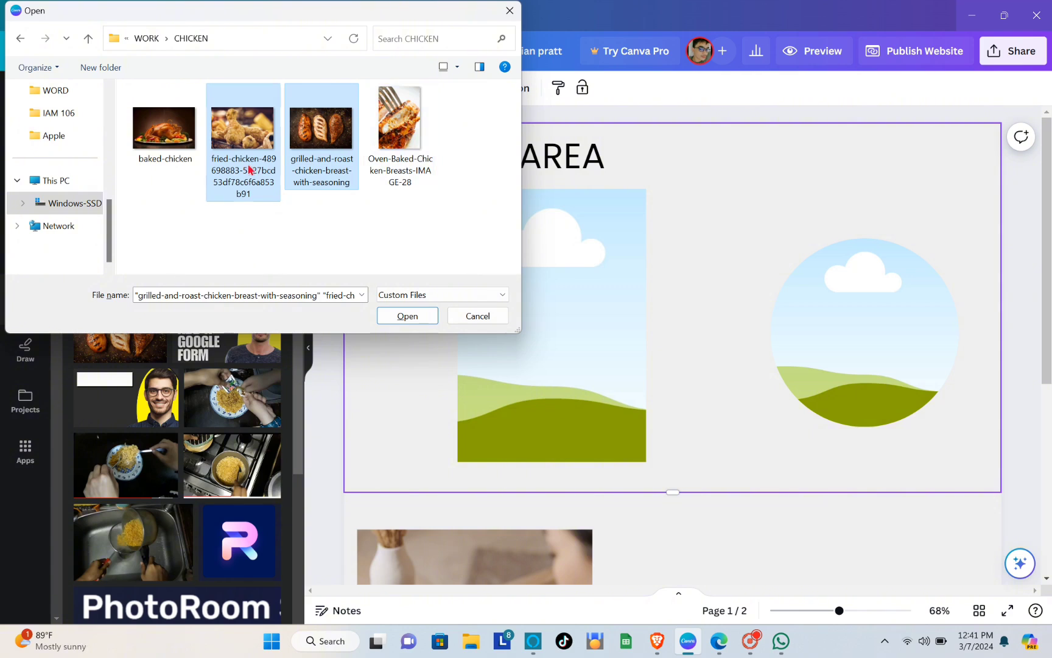
left_click(187, 152, "ctrl")
left_click(407, 315)
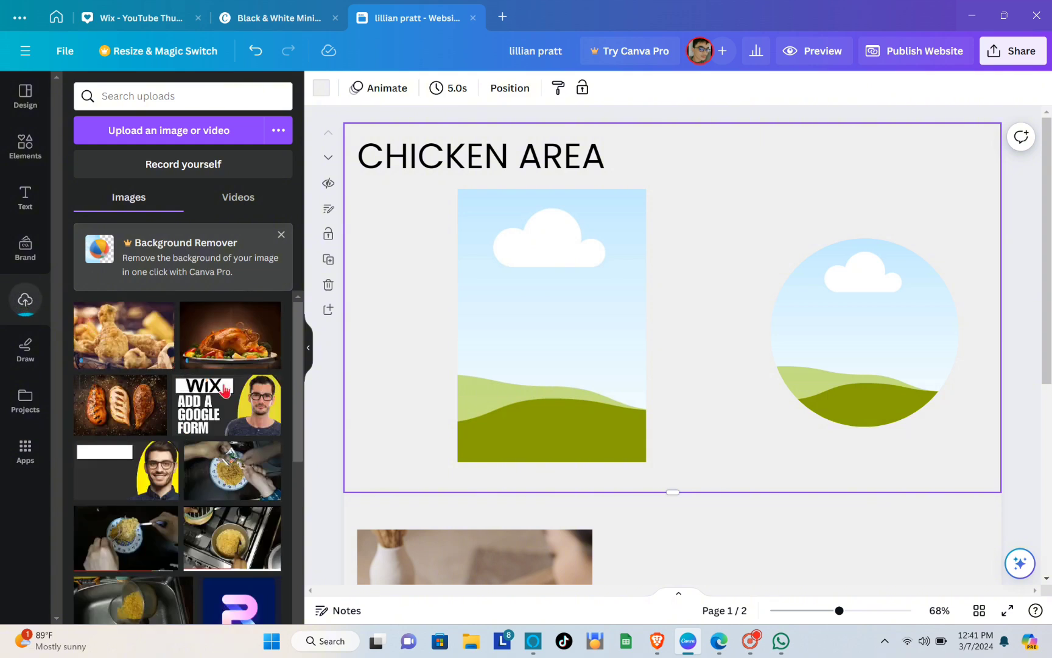
- Fill the circular frame with the baked chicken photo and the rectangular frame with the grilled breasts photo, widening the rectangle on both sides
left_click_drag(154, 405, 844, 290)
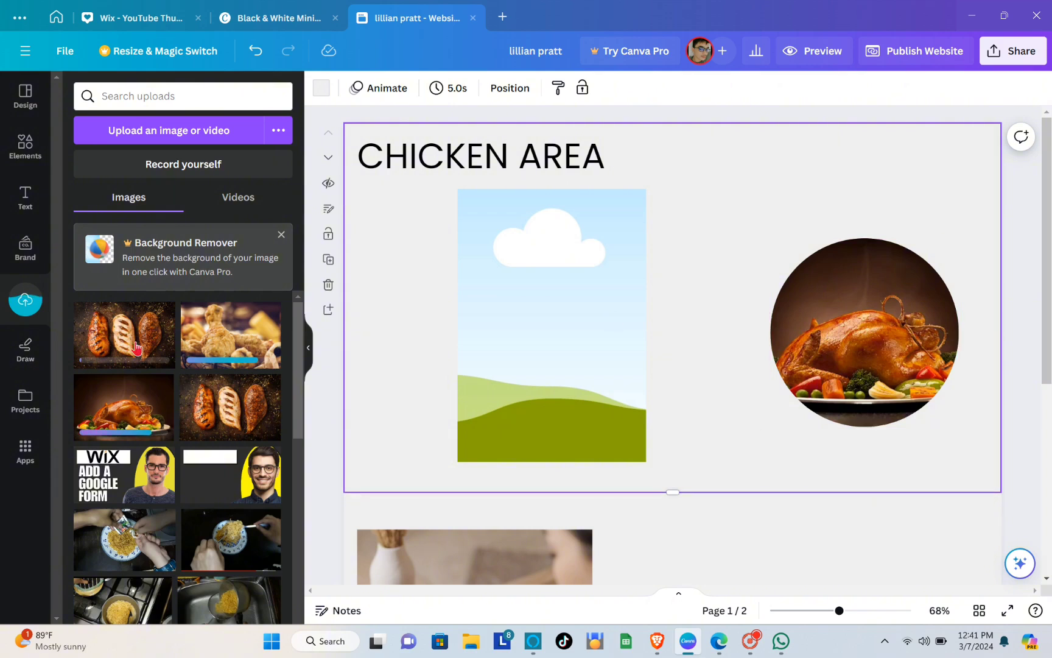
left_click_drag(135, 347, 528, 298)
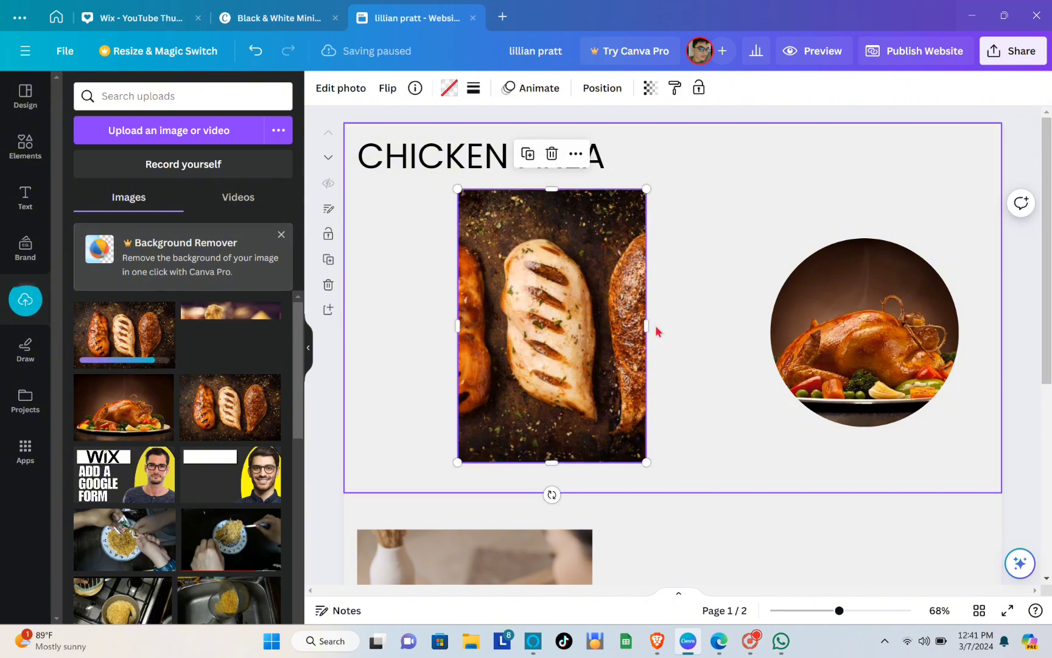
left_click_drag(647, 325, 716, 329)
left_click_drag(460, 326, 403, 335)
- Move the CHICKEN AREA heading rightwards and slightly up, above the gap between the two photos
left_click(813, 196)
left_click_drag(558, 174, 790, 177)
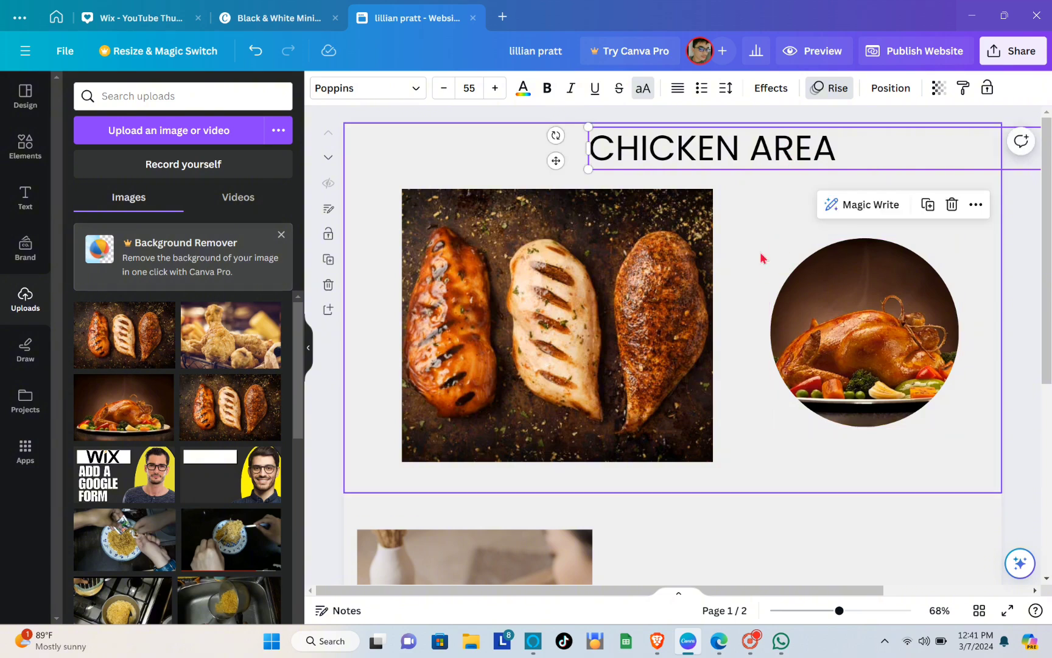
left_click(761, 229)
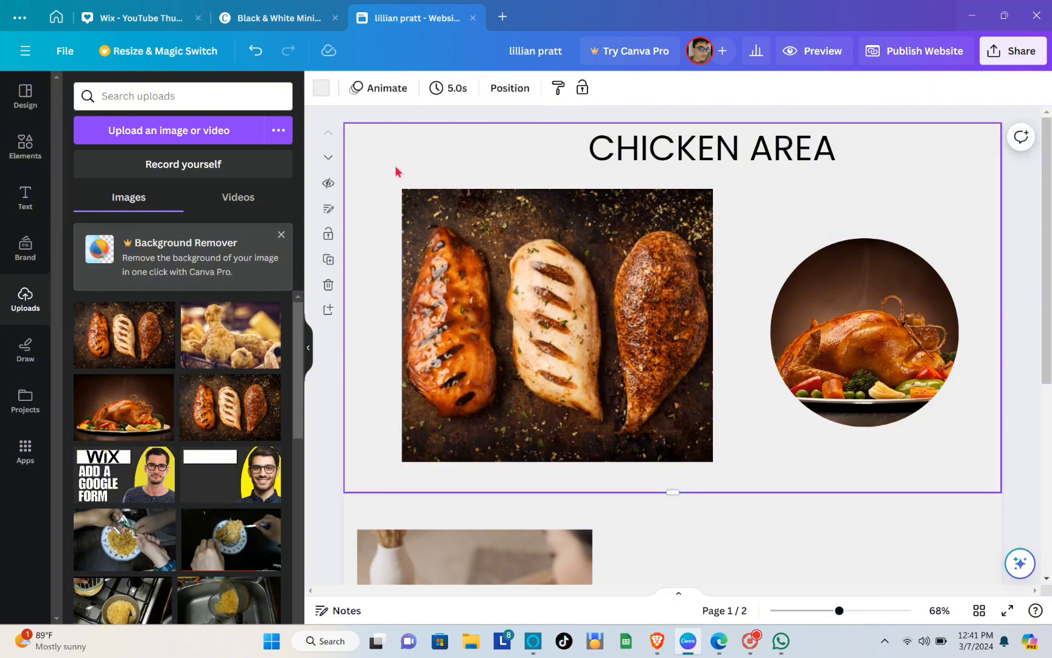
- Set the first page's background to the tan colour taken from the baked chicken photo
left_click(321, 91)
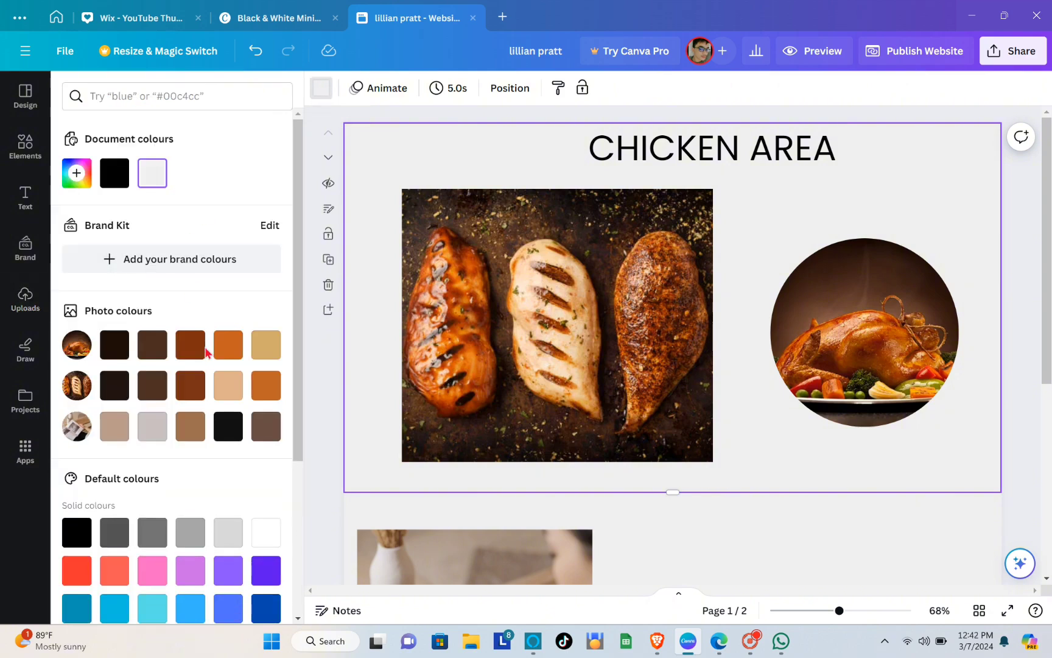
left_click(236, 346)
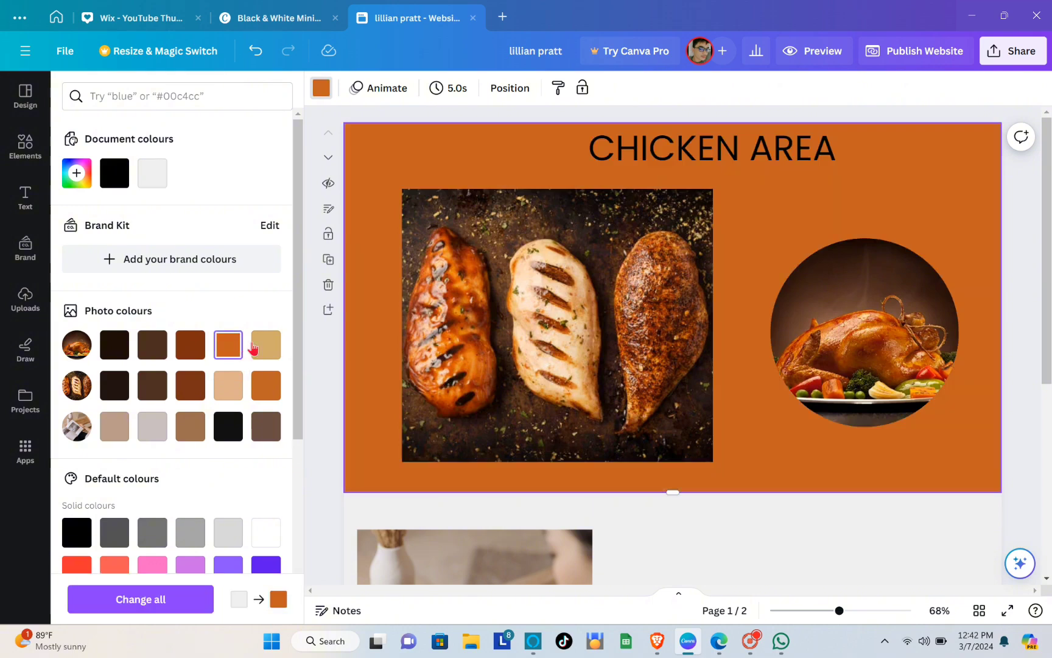
left_click(267, 346)
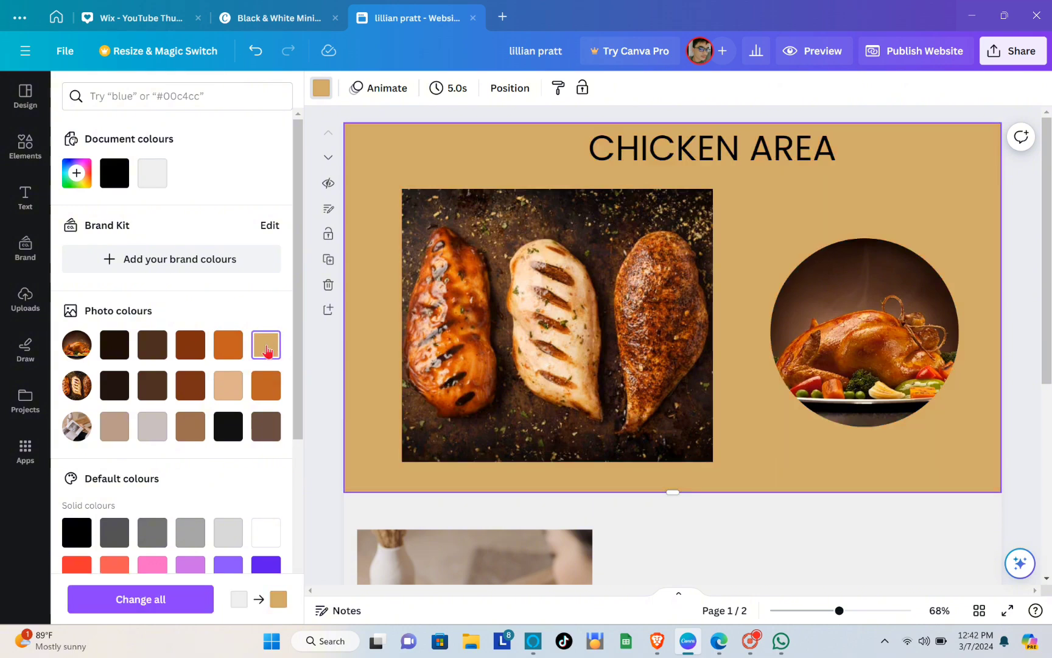
- Replace the magazine reader photo on the second page with the uploaded fried chicken photo
left_click(825, 531)
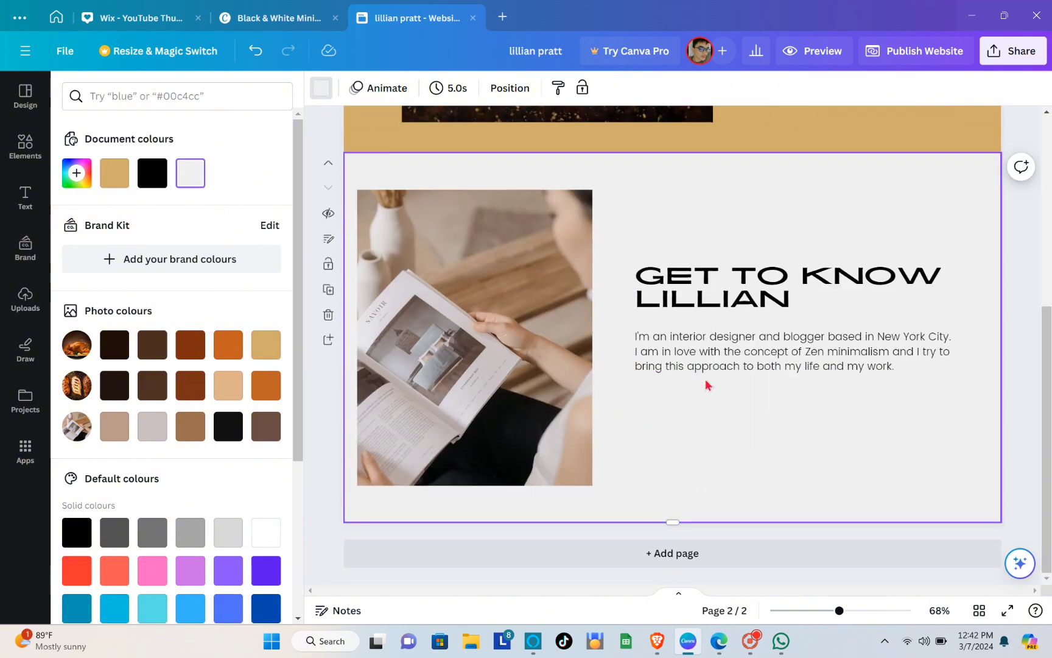
left_click(550, 246)
left_click_drag(243, 336, 513, 303)
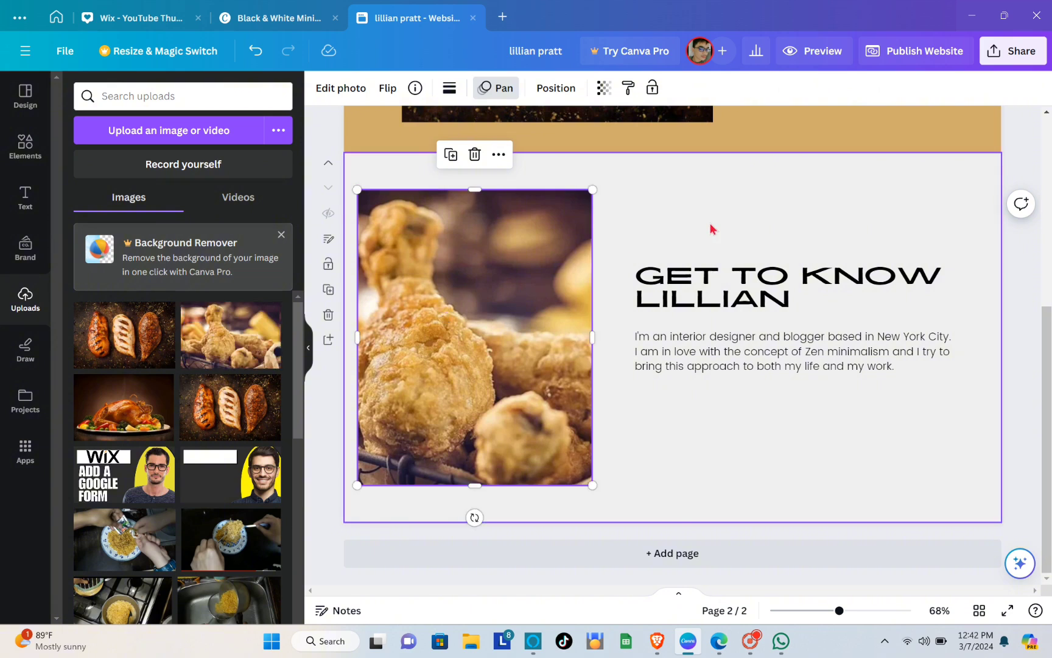
- Change the font of the second page's heading to Celandine
left_click(755, 279)
left_click(757, 279)
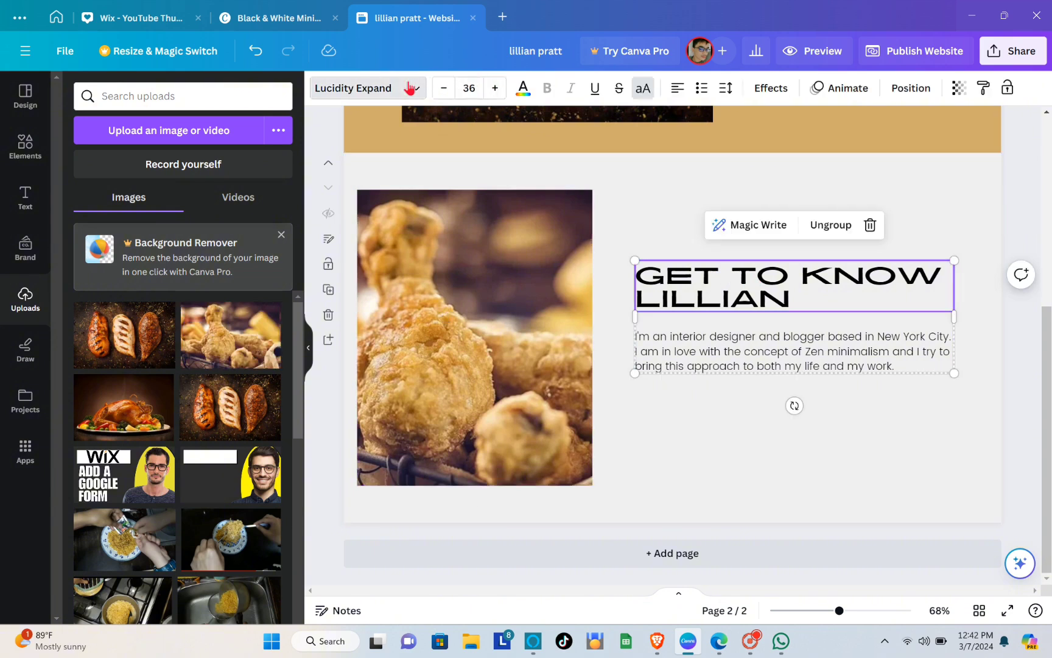
left_click(384, 88)
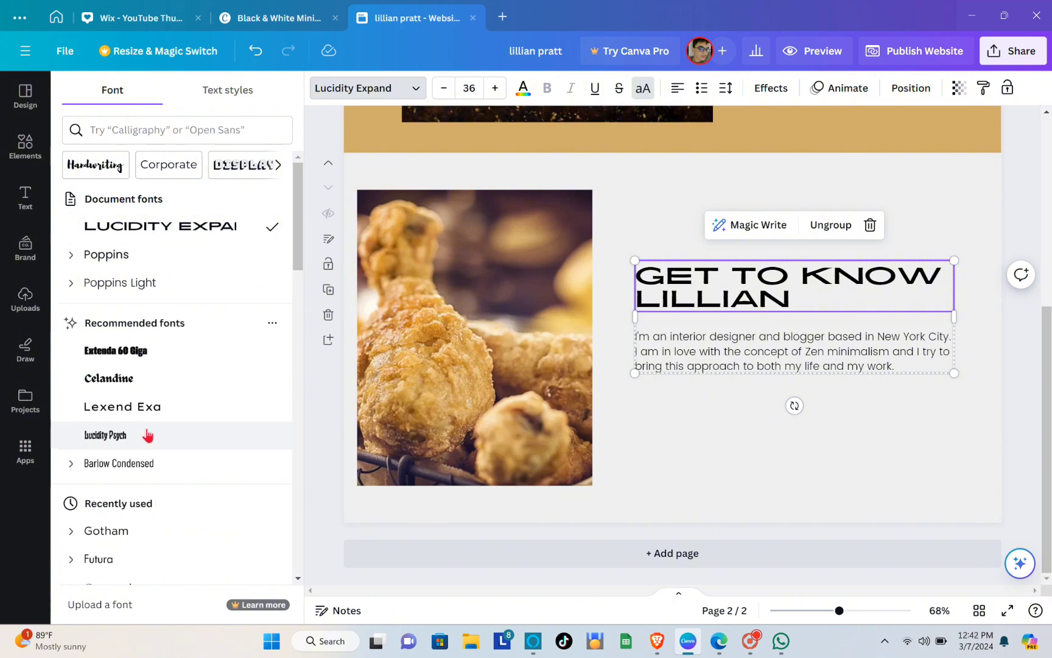
left_click(146, 379)
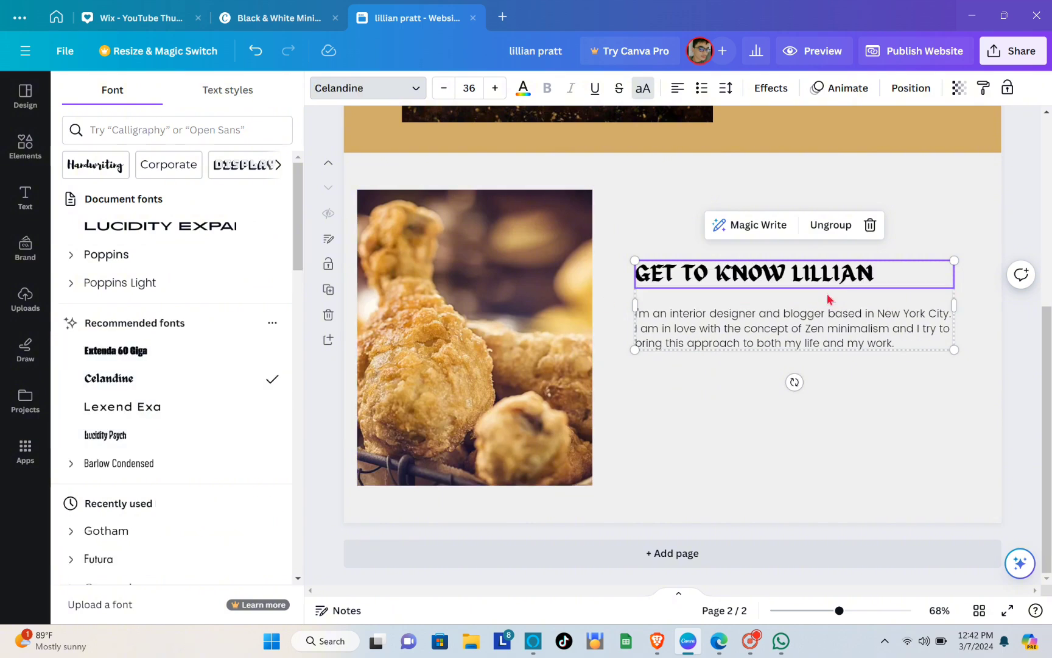
- Replace the second page's heading text with "CONTACT US TO ORDER"
left_click(886, 278)
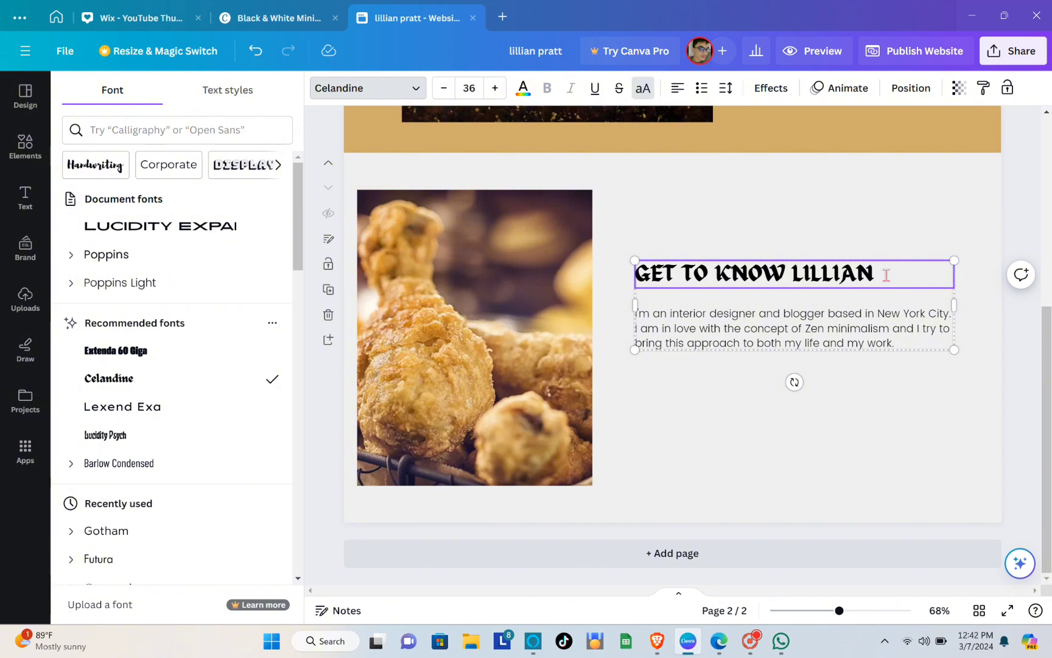
key("BackSpace")
key("BackSpace")
key("BackSpace")
key("BackSpace")
key("BackSpace")
key("BackSpace")
key("BackSpace")
key("BackSpace")
key("BackSpace")
key("BackSpace")
key("BackSpace")
key("BackSpace")
key("BackSpace")
key("BackSpace")
key("BackSpace")
key("BackSpace")
key("BackSpace")
key("BackSpace")
key("BackSpace")
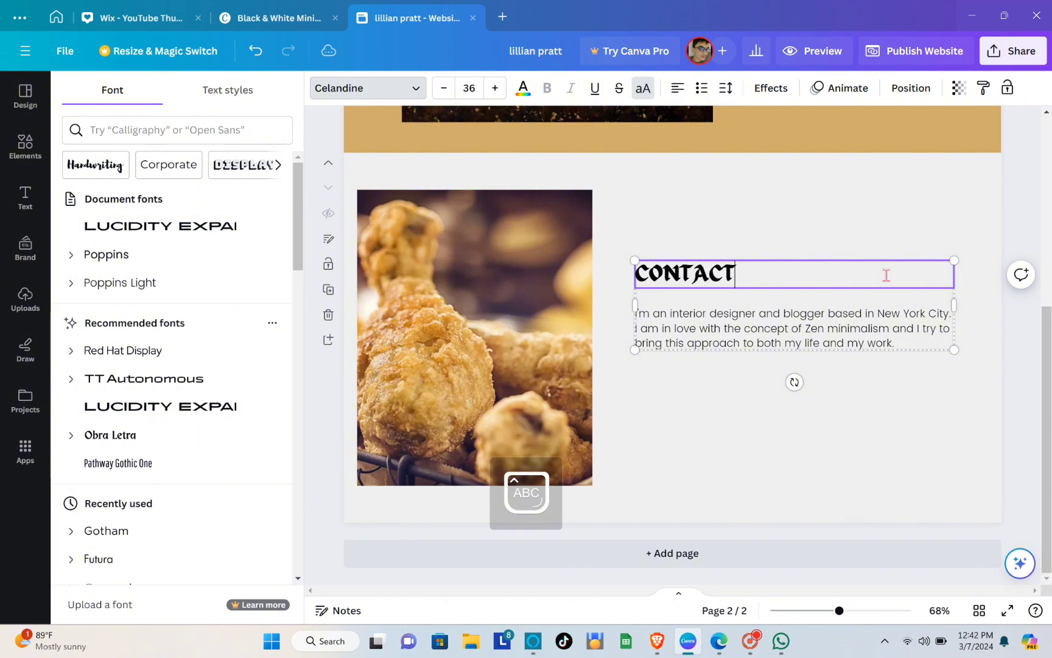
type("CONTACT US TO ORDER")
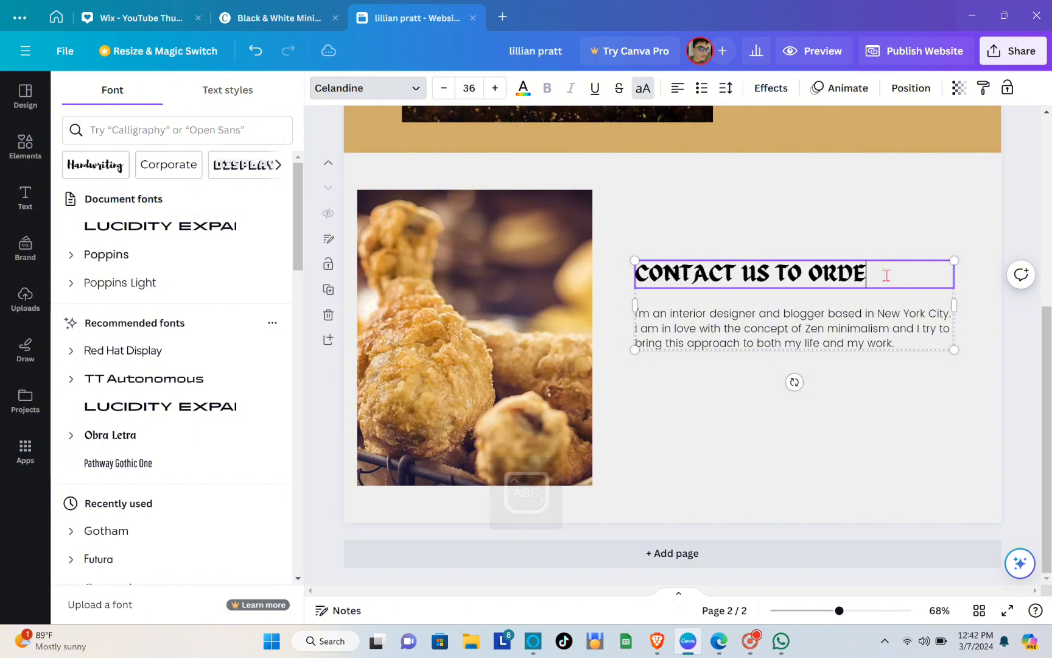
- Delete the interior designer paragraph below the CONTACT US TO ORDER heading
left_click(705, 339)
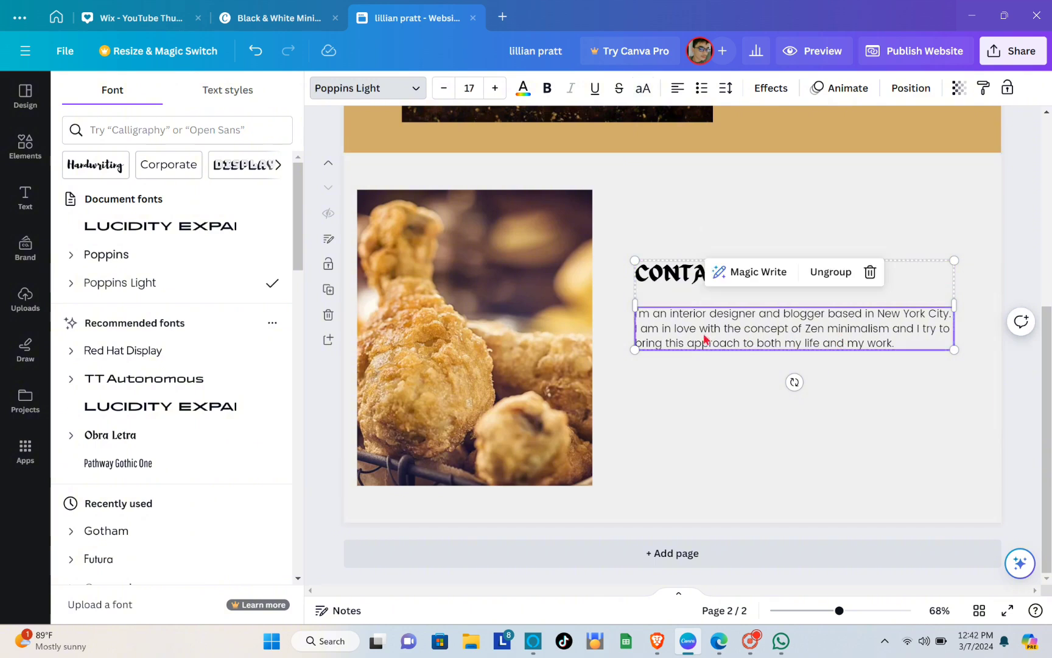
left_click_drag(667, 326, 717, 318)
left_click(719, 318)
triple_click(721, 328)
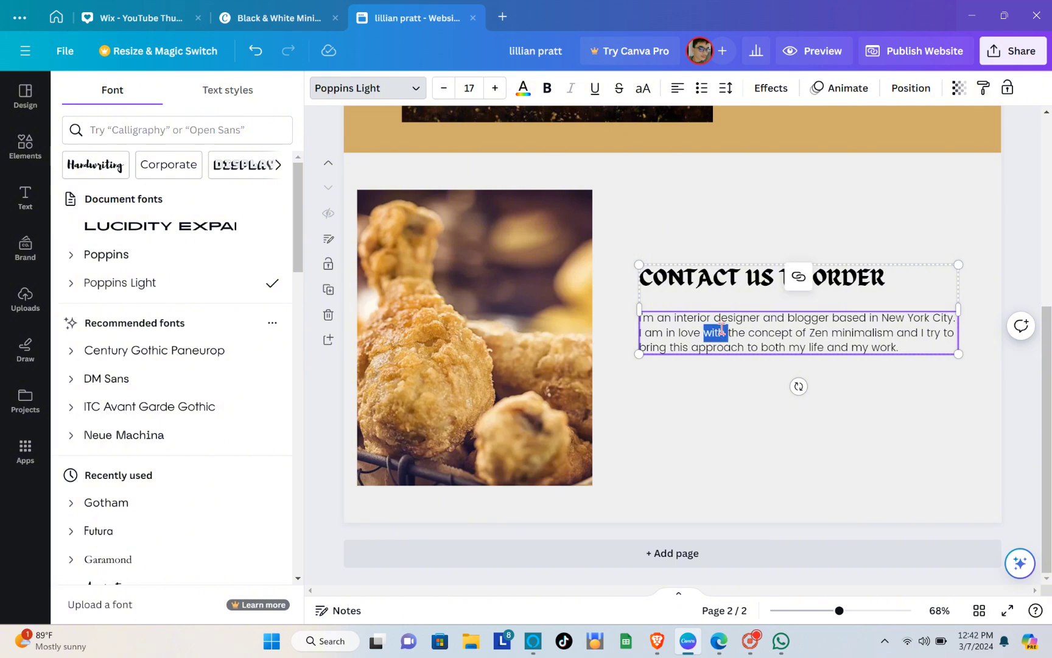
key("BackSpace")
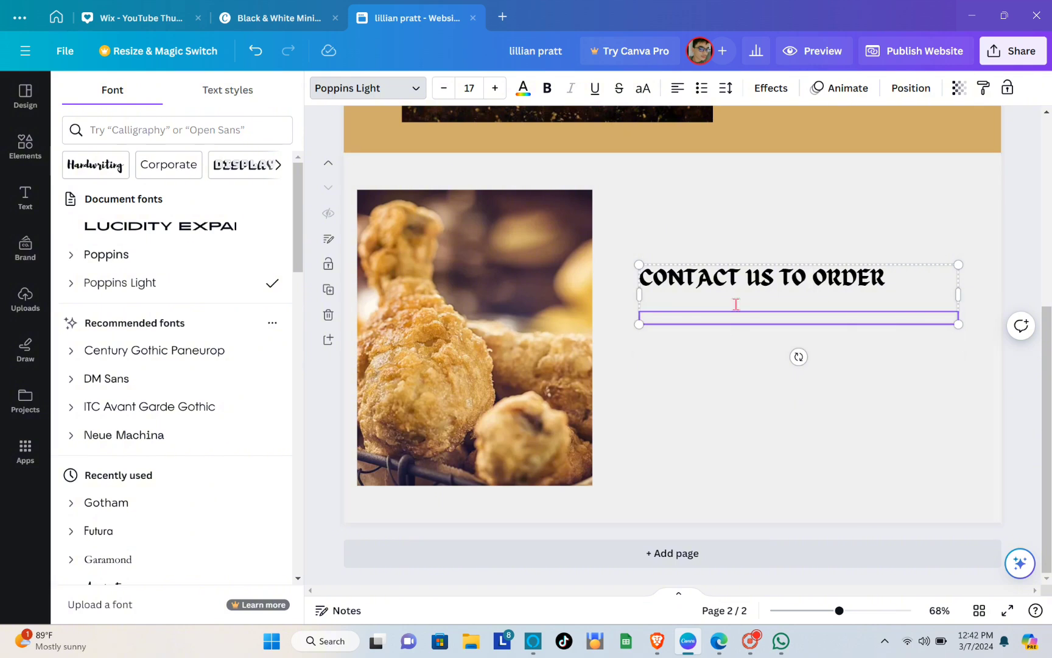
- Move the CONTACT US TO ORDER heading down so it sits beside the middle of the fried chicken photo
left_click(799, 306)
left_click(787, 291)
left_click_drag(787, 291, 795, 335)
- Set the second page's background to the medium brown colour taken from the fried chicken photo
left_click(732, 211)
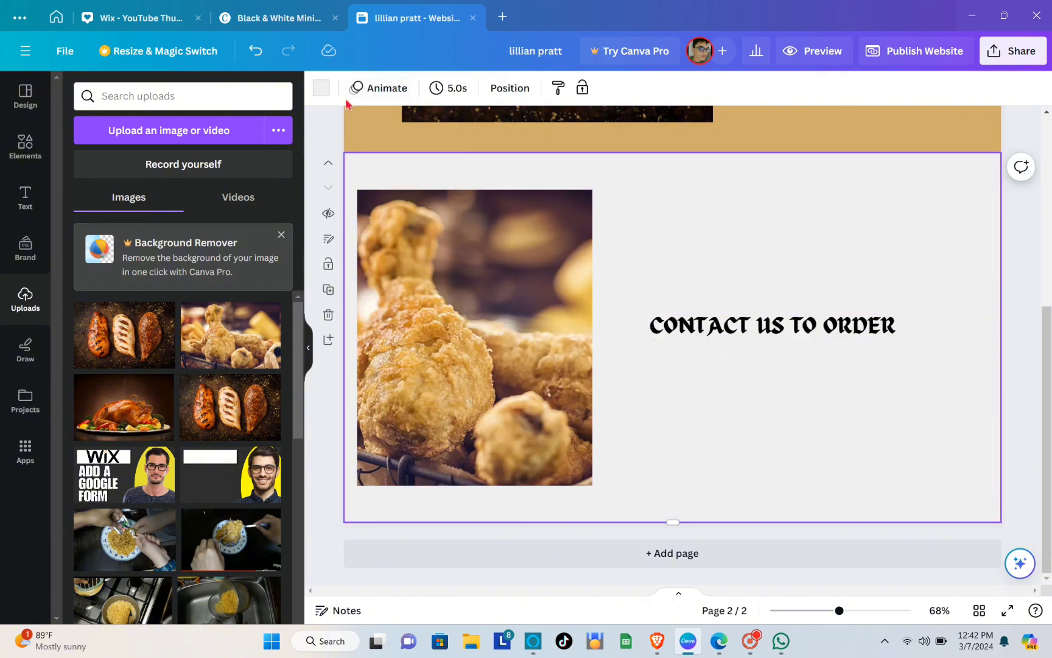
left_click(320, 92)
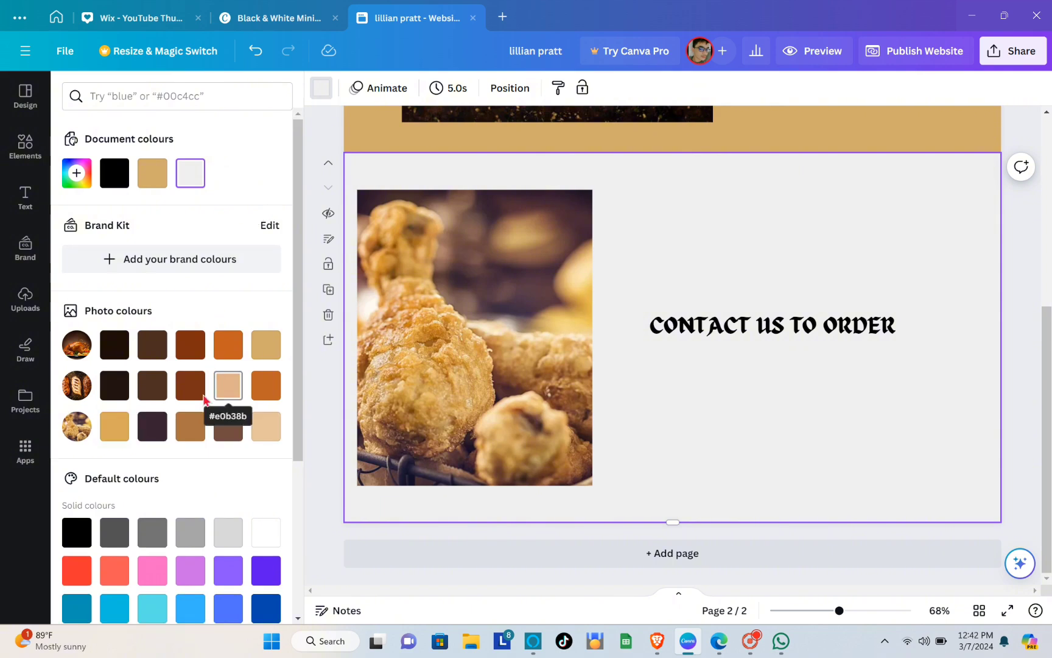
left_click(193, 430)
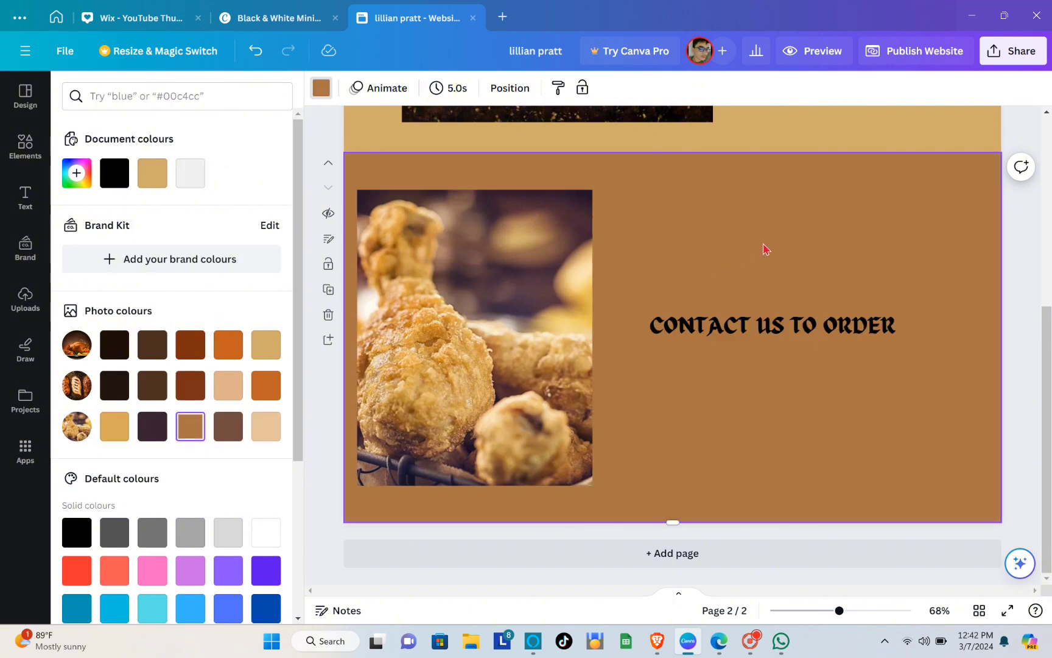
- Move the fried chicken photo on the second page slightly to the right, closer to the heading
left_click(545, 305)
left_click_drag(545, 305, 580, 310)
left_click(700, 339)
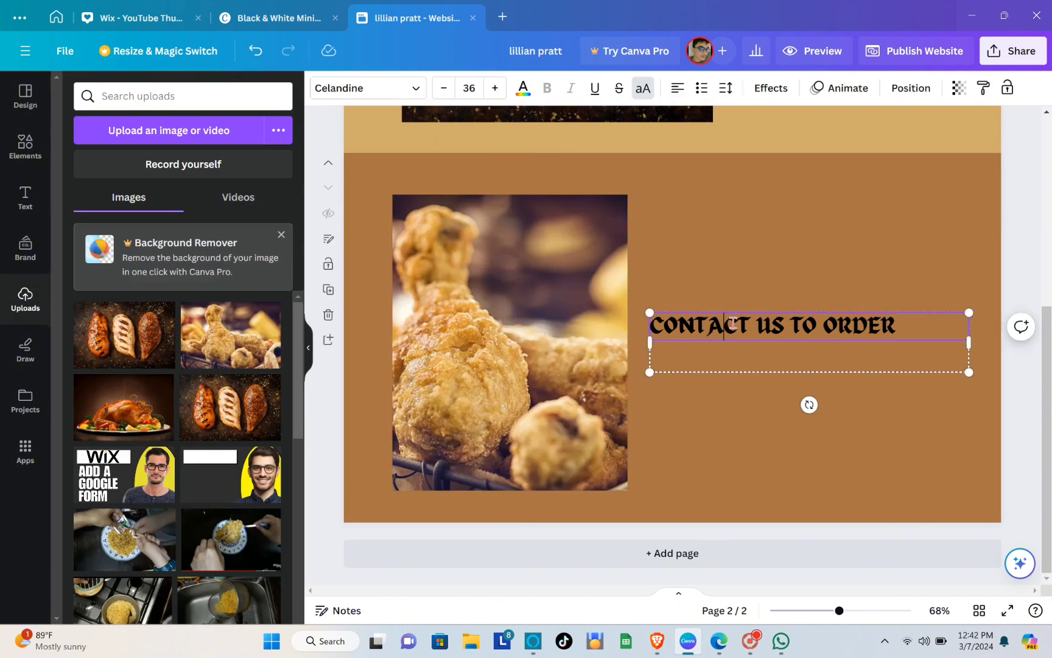
left_click(536, 301)
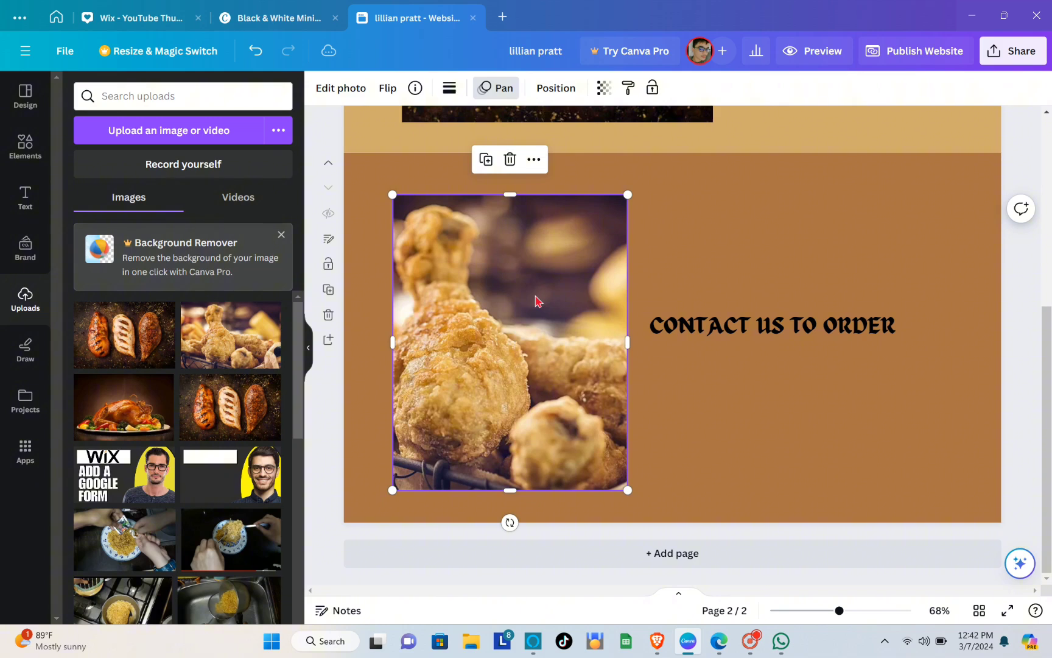
left_click(874, 192)
scroll(768, 287, "up", 5)
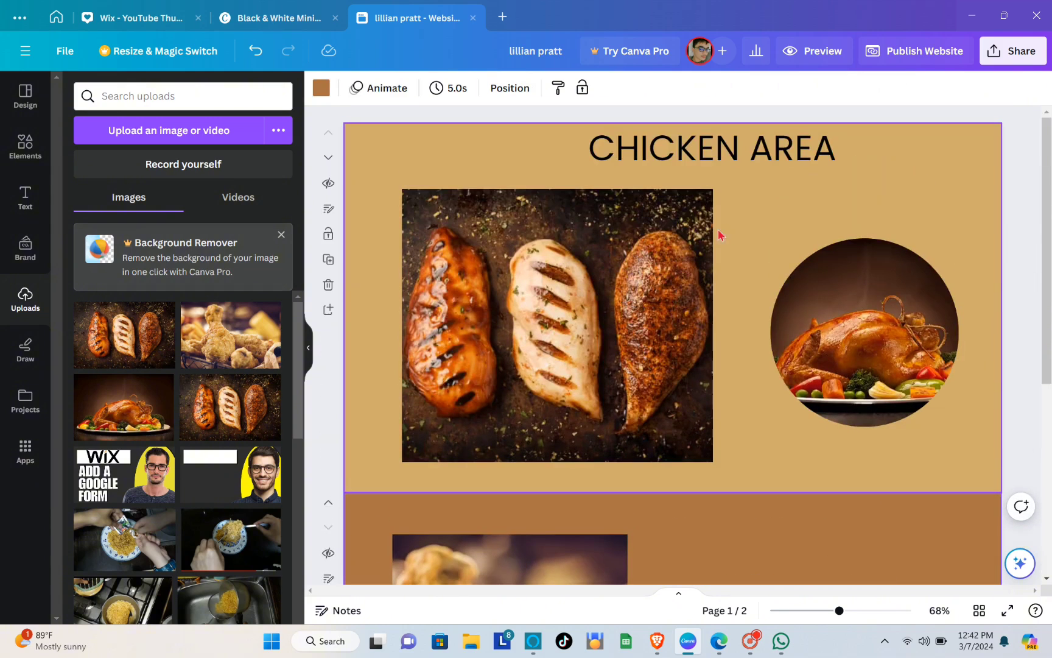
scroll(737, 219, "down", 5)
scroll(761, 210, "up", 5)
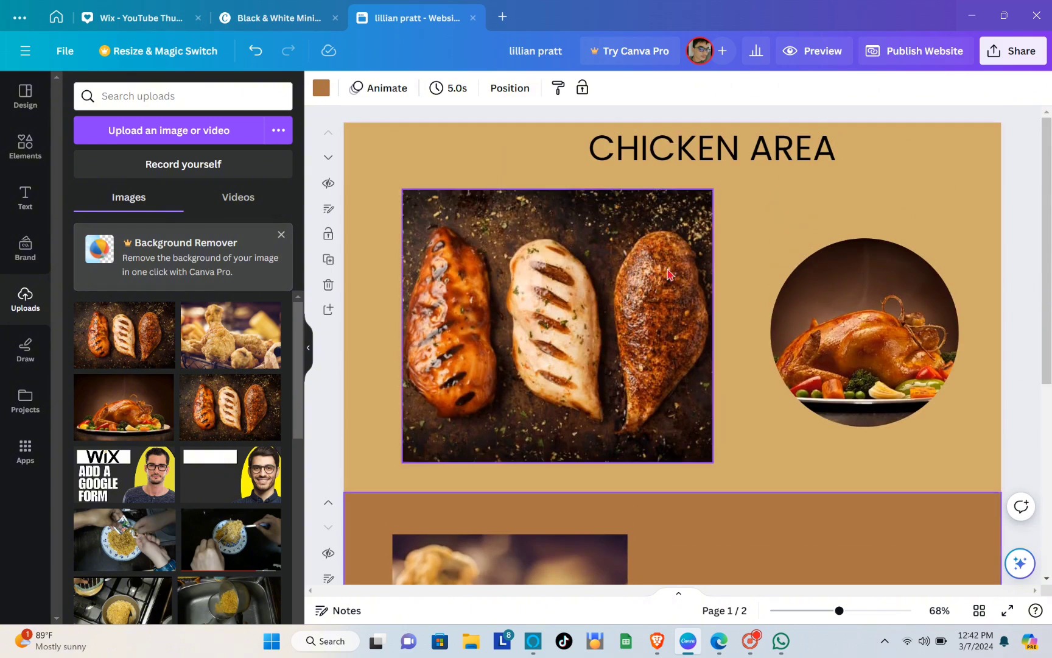
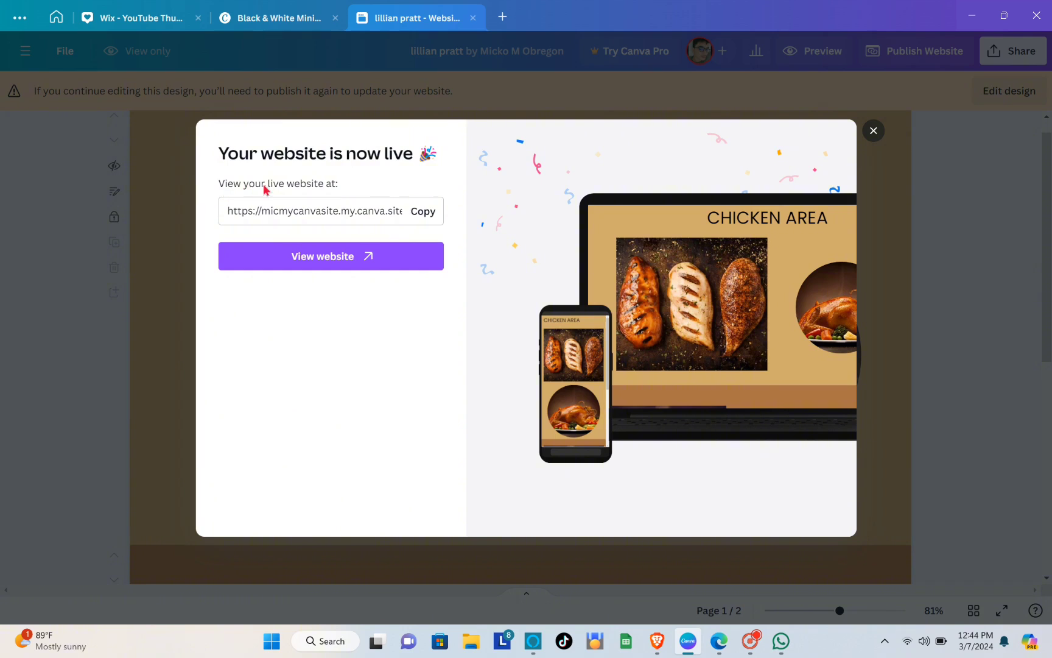
- Open the published website in the browser and look through both of its sections
left_click(329, 259)
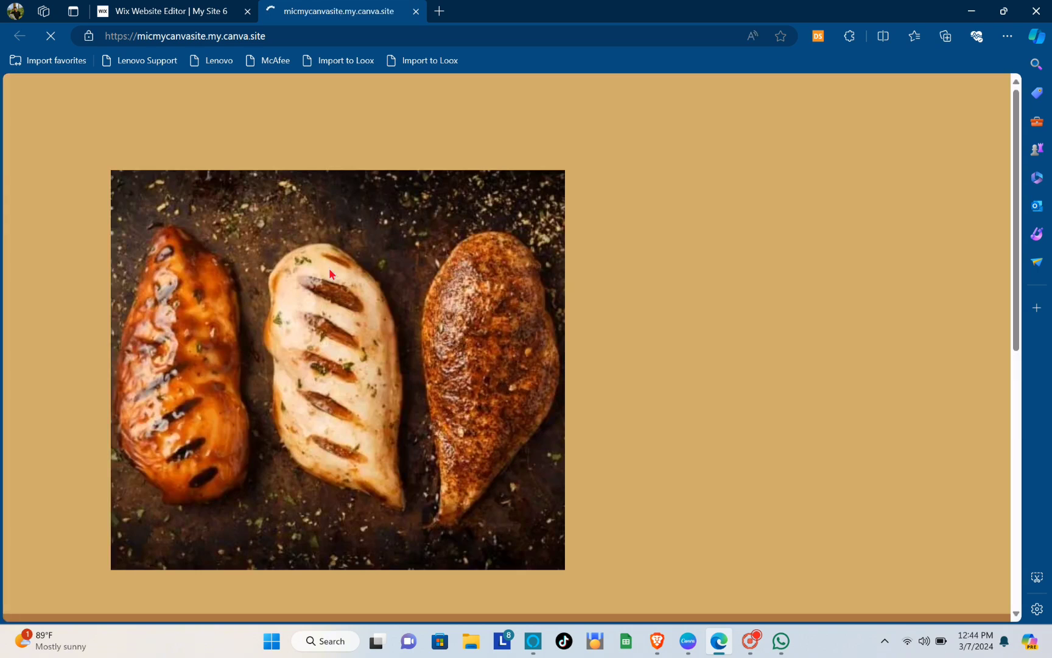
scroll(598, 365, "down", 3)
scroll(575, 364, "down", 5)
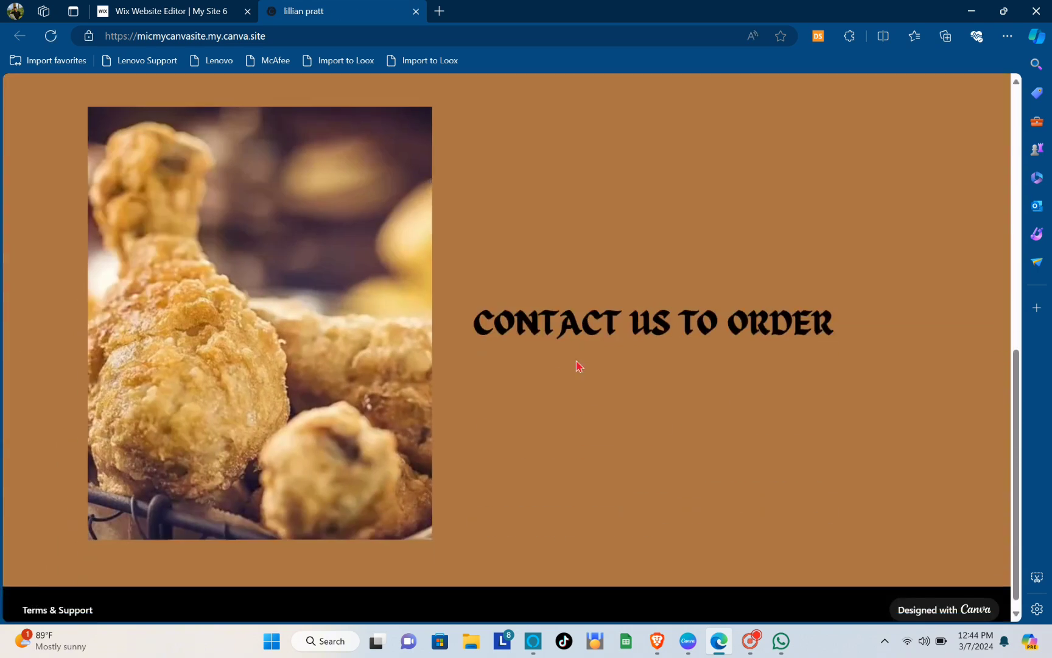
scroll(564, 368, "up", 7)
scroll(560, 383, "up", 1)
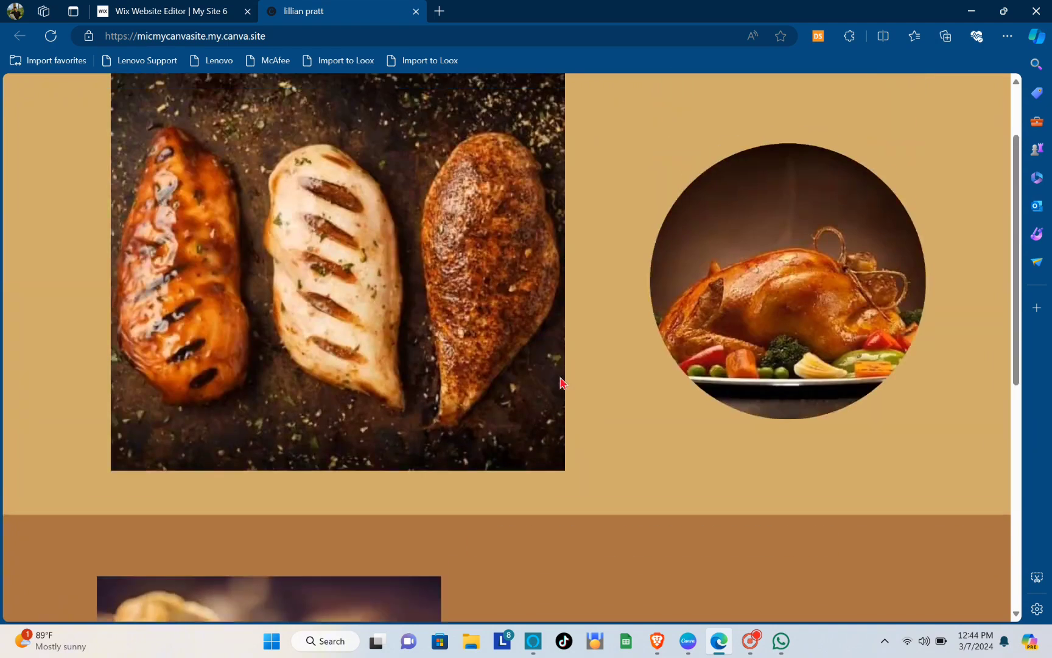
- Switch back to Canva and close the website publishing confirmation to return to the chicken design
left_click(693, 646)
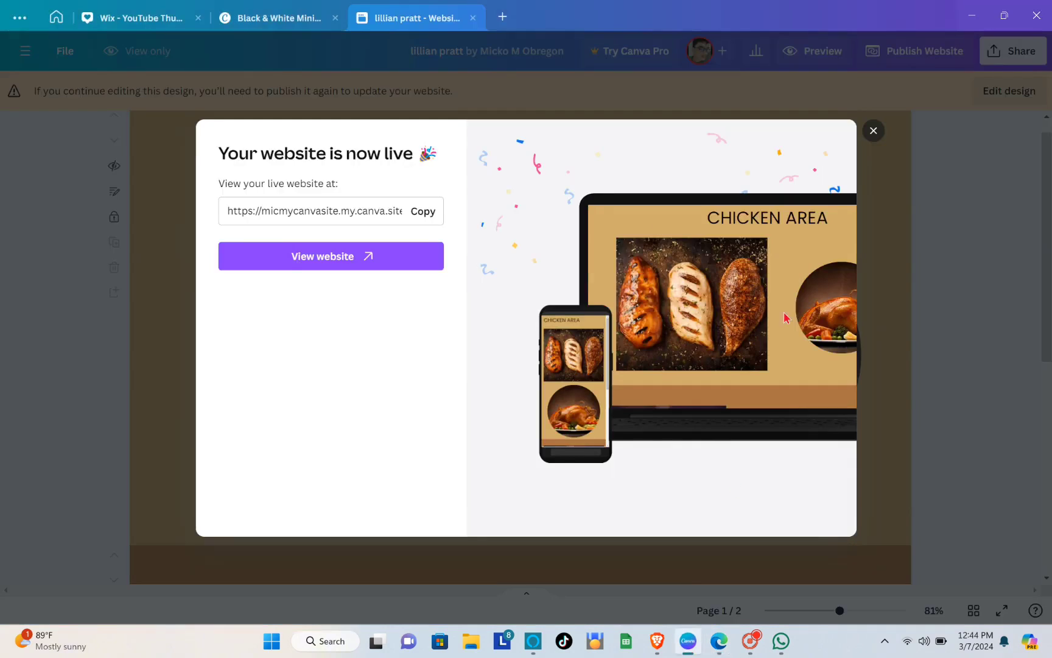
left_click(874, 131)
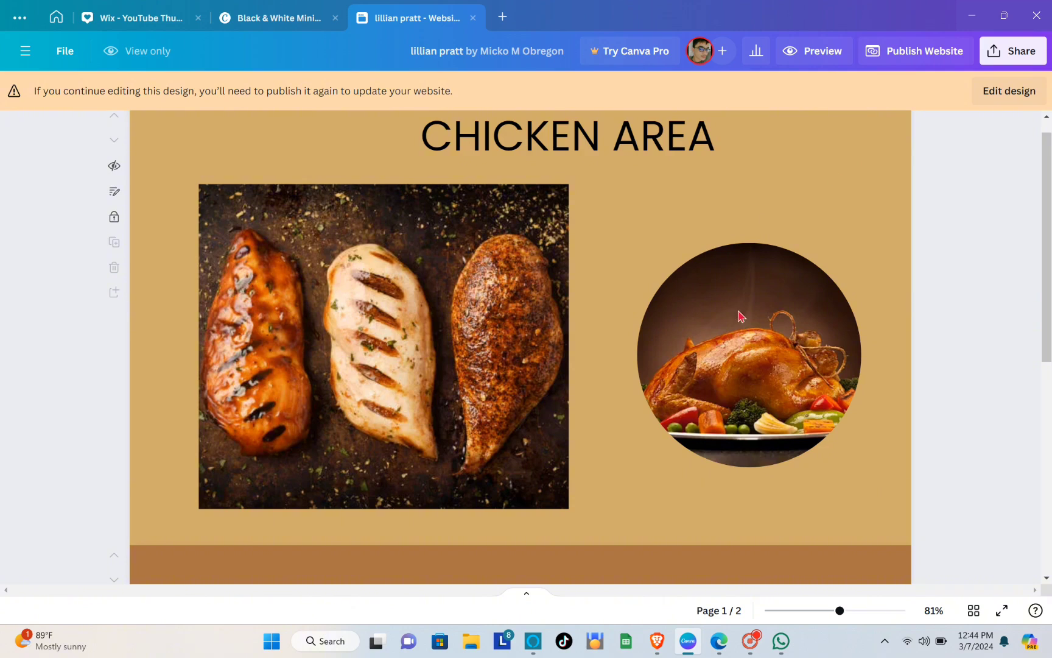
scroll(691, 284, "up", 1)
scroll(679, 228, "down", 5)
scroll(683, 232, "up", 5)
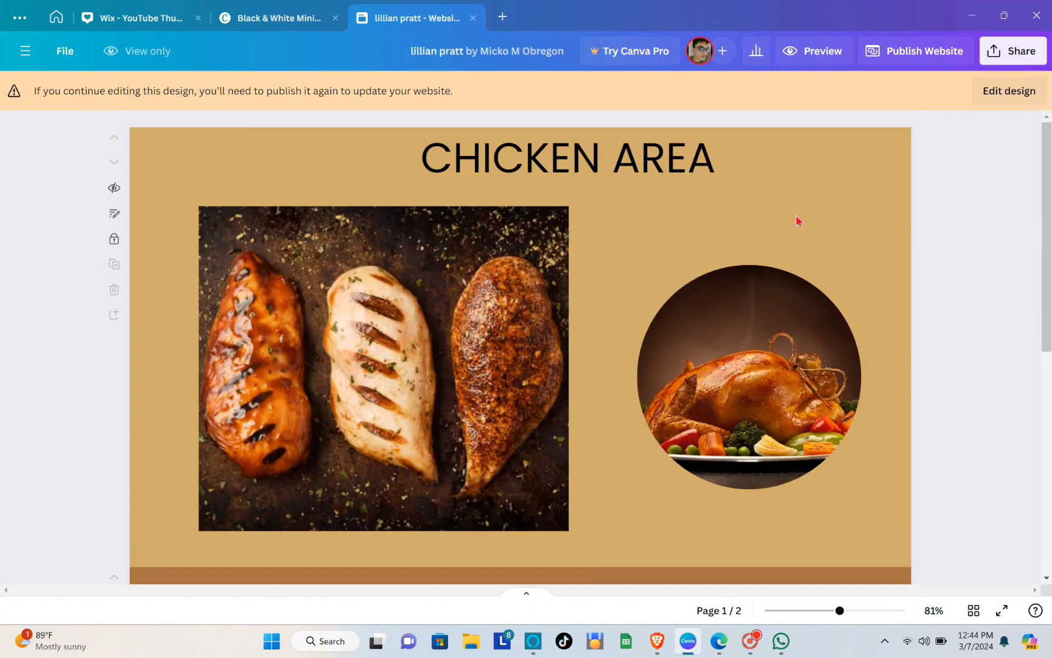
- Create embed links for the chicken design from its sharing options and copy the HTML embed code
left_click(1025, 53)
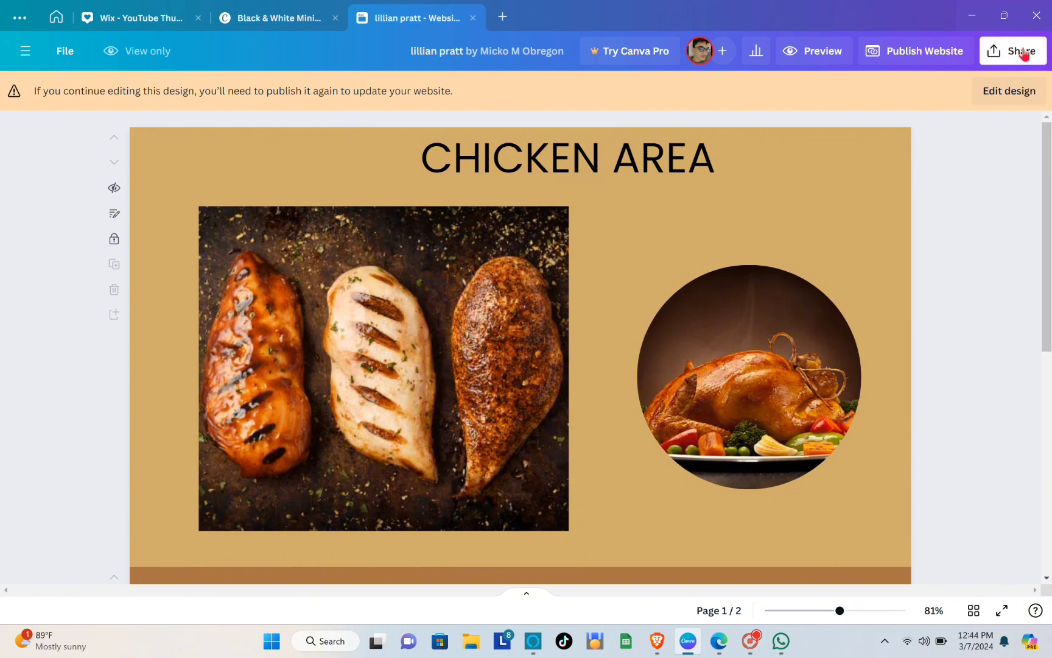
left_click(1022, 53)
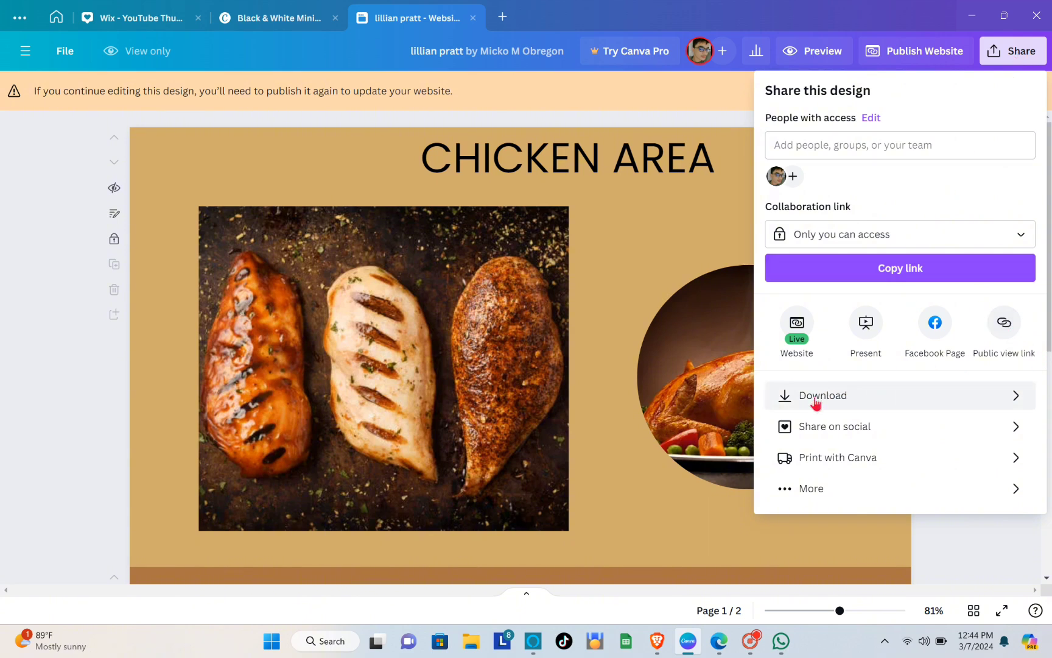
left_click(816, 493)
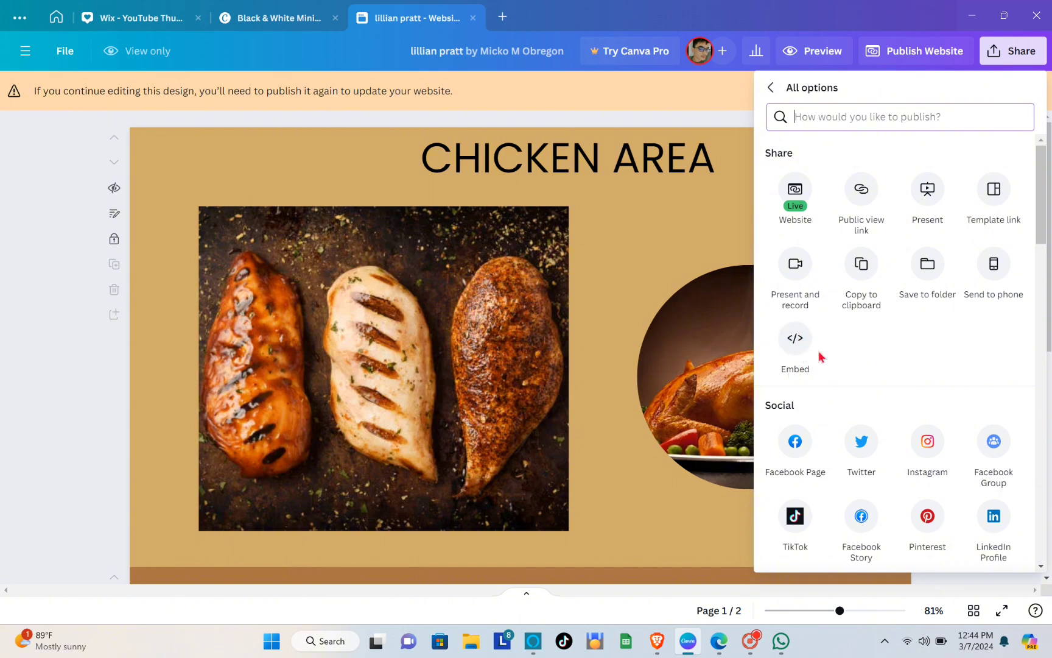
left_click(794, 343)
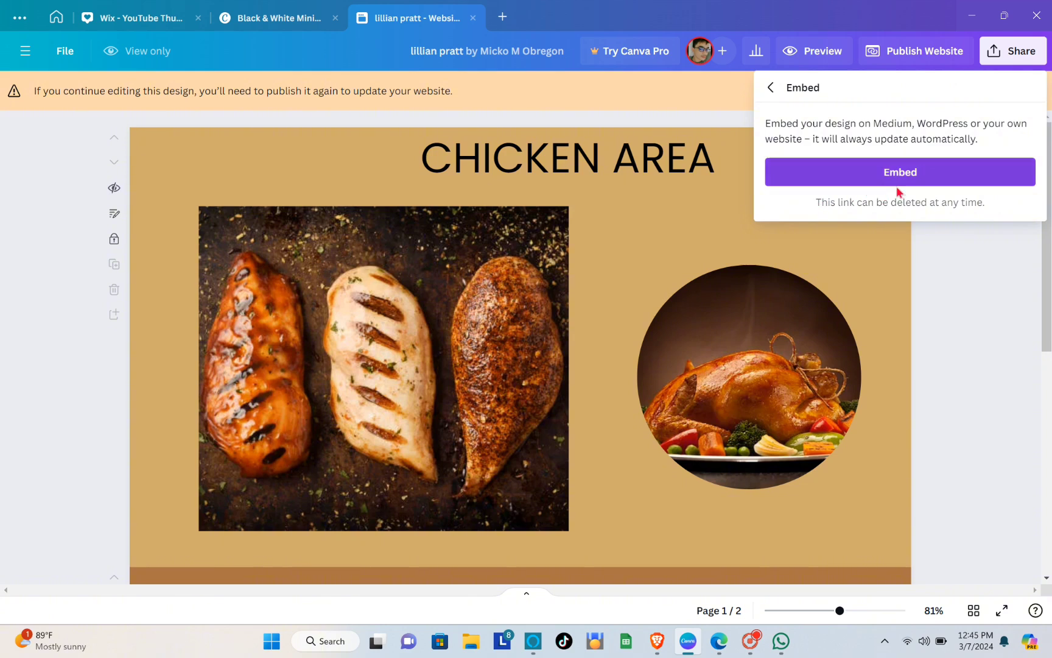
left_click(909, 183)
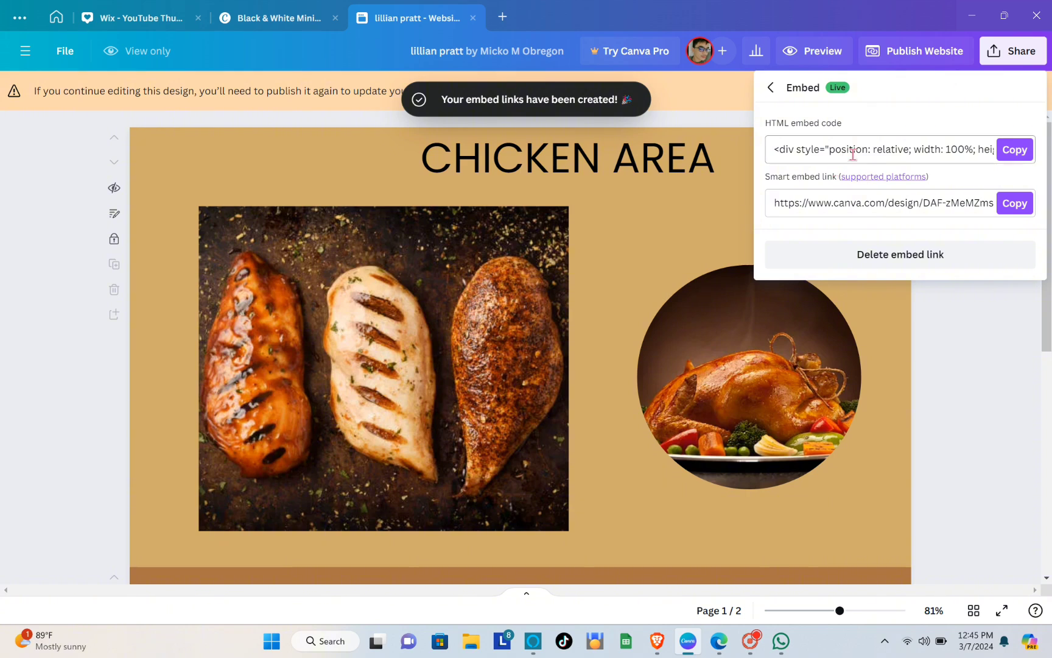
left_click(1013, 153)
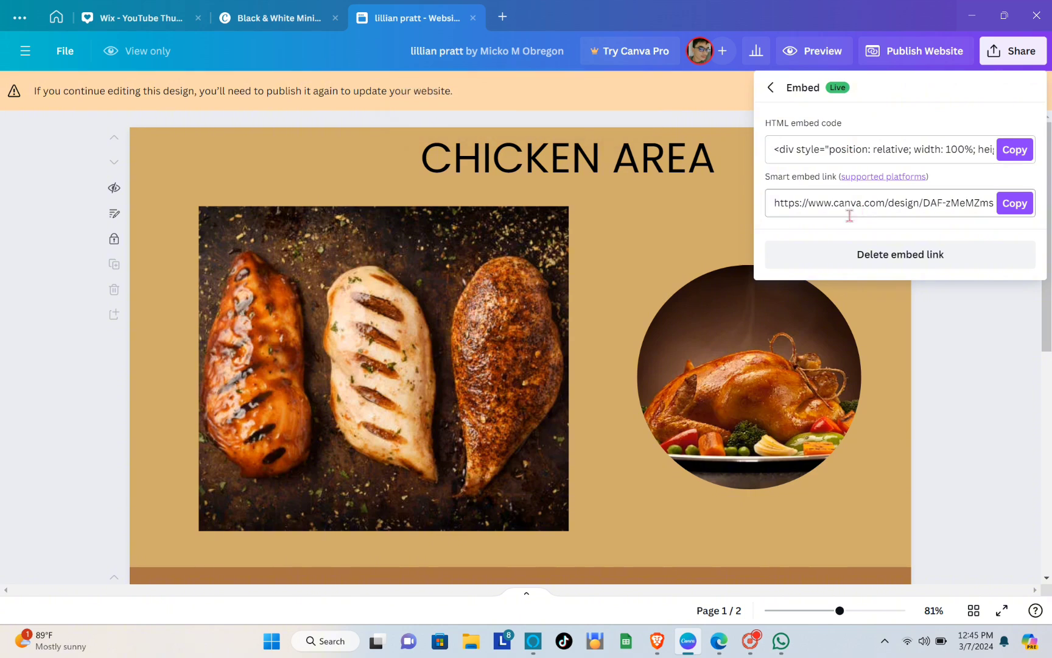
left_click(1020, 153)
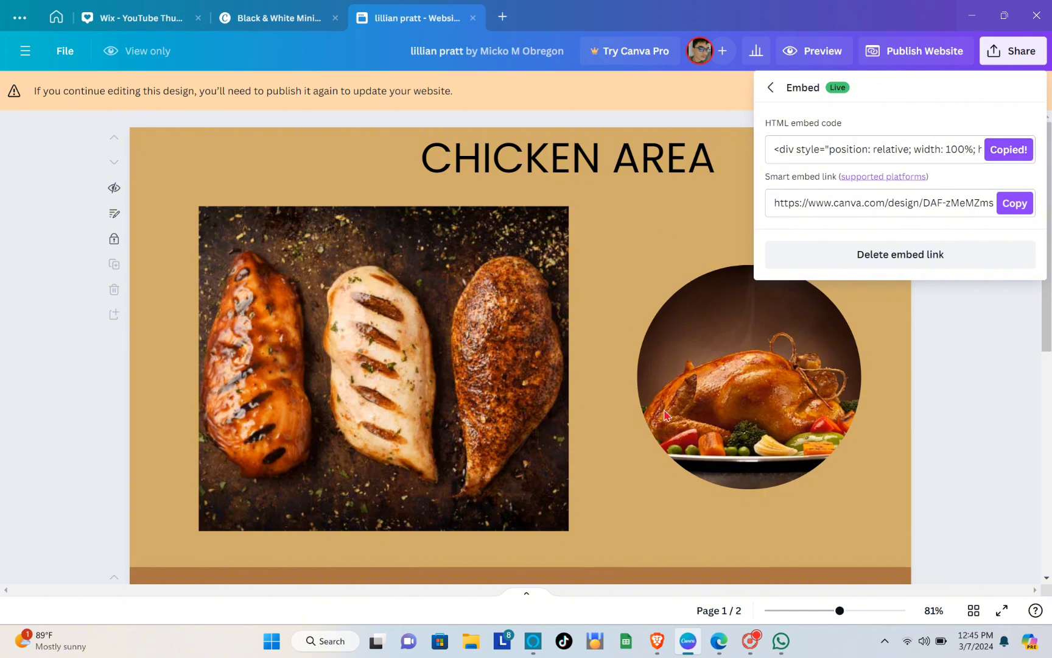
- Switch to the Wix editor in Edge and add an Embed HTML element to the dark strip in the Contact section
left_click(728, 642)
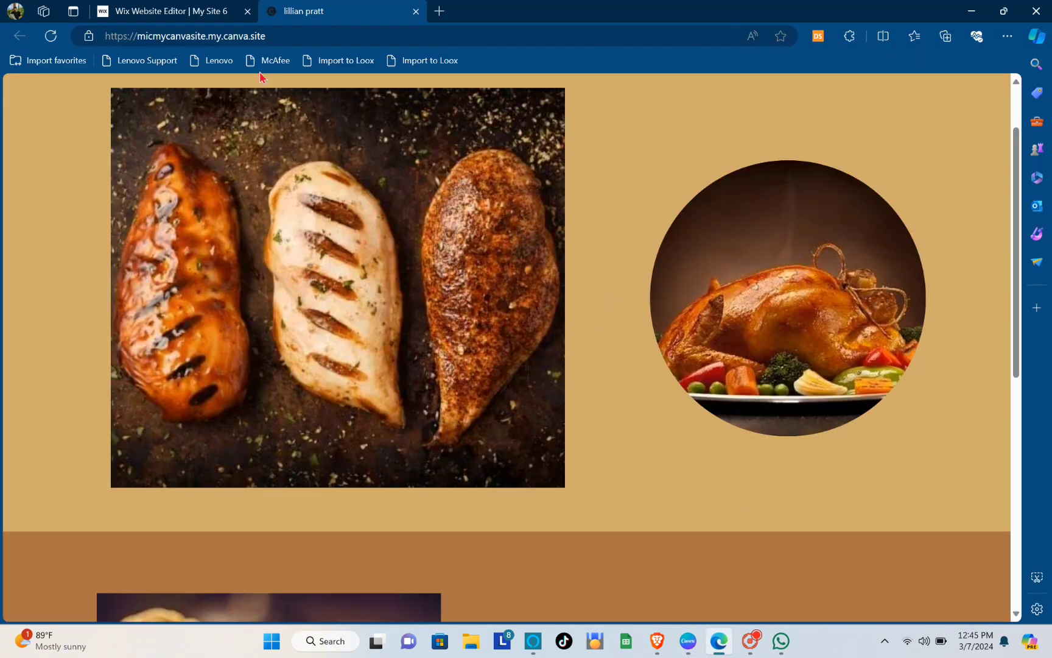
left_click(186, 12)
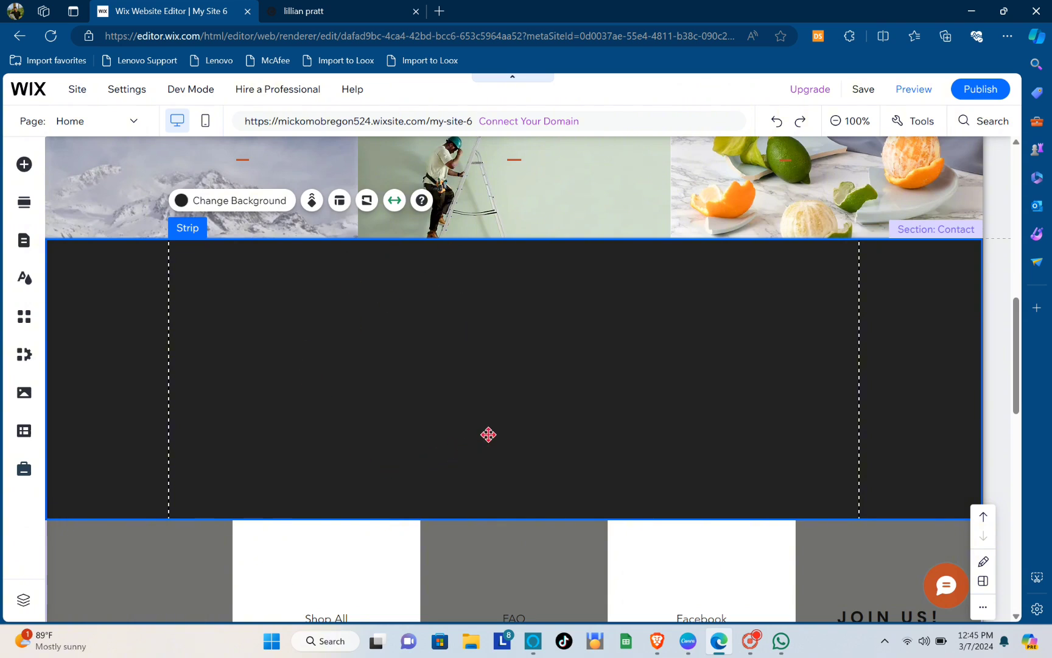
left_click(27, 169)
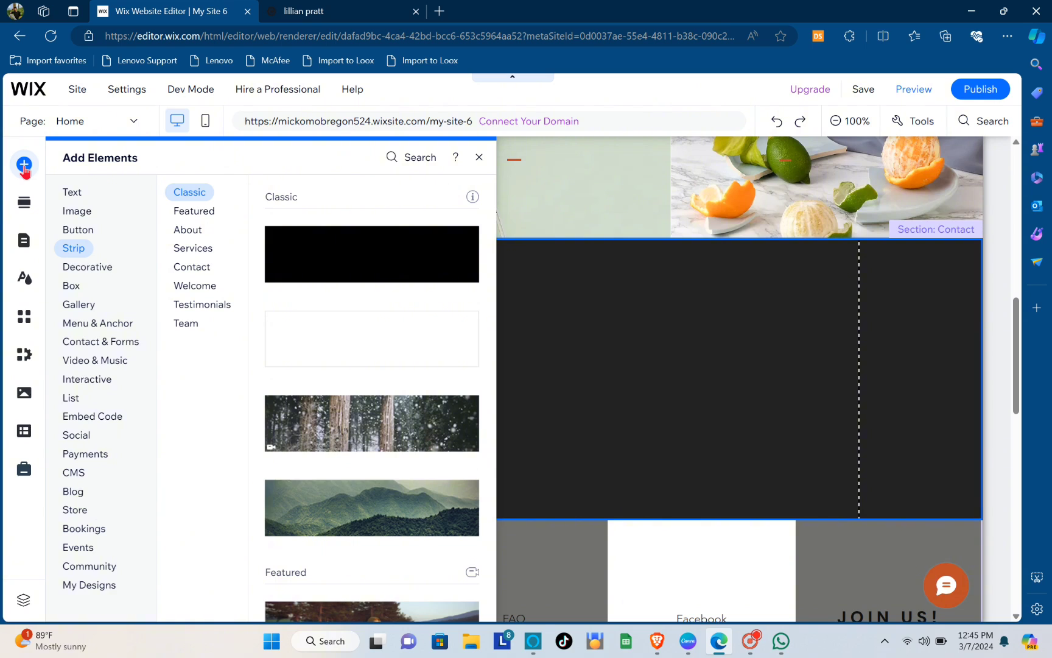
left_click(100, 417)
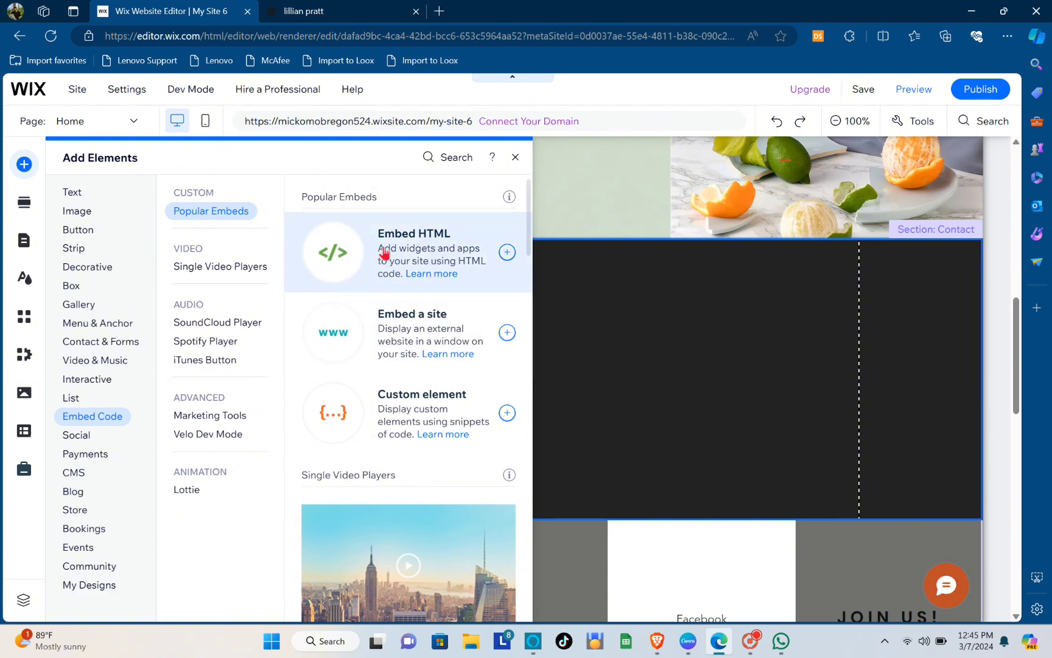
left_click(506, 255)
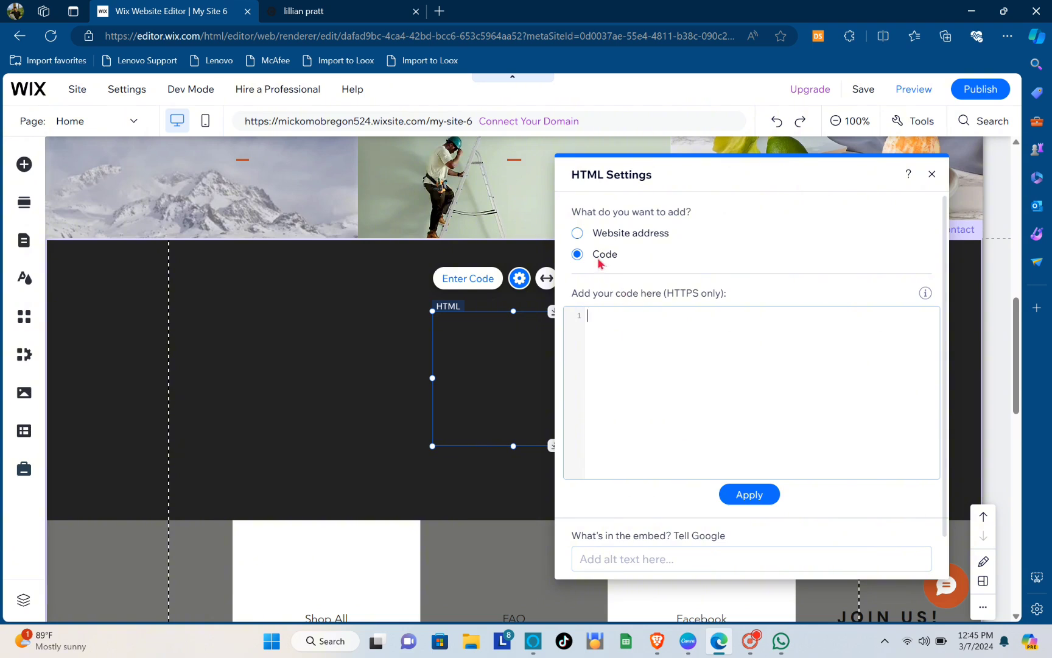
left_click(577, 232)
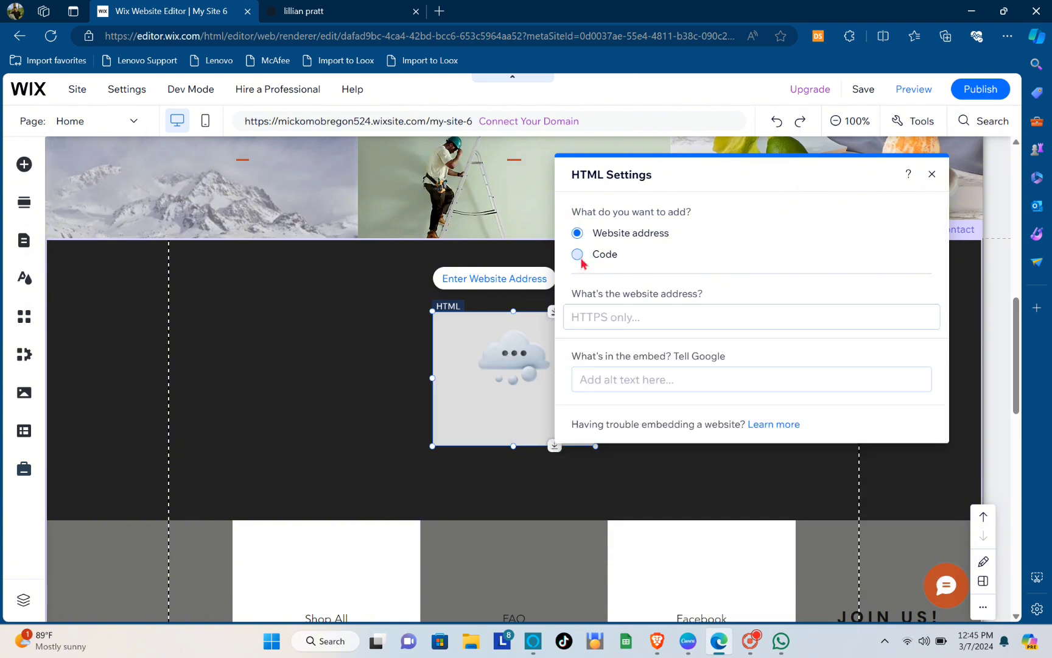
left_click(578, 258)
left_click(651, 332)
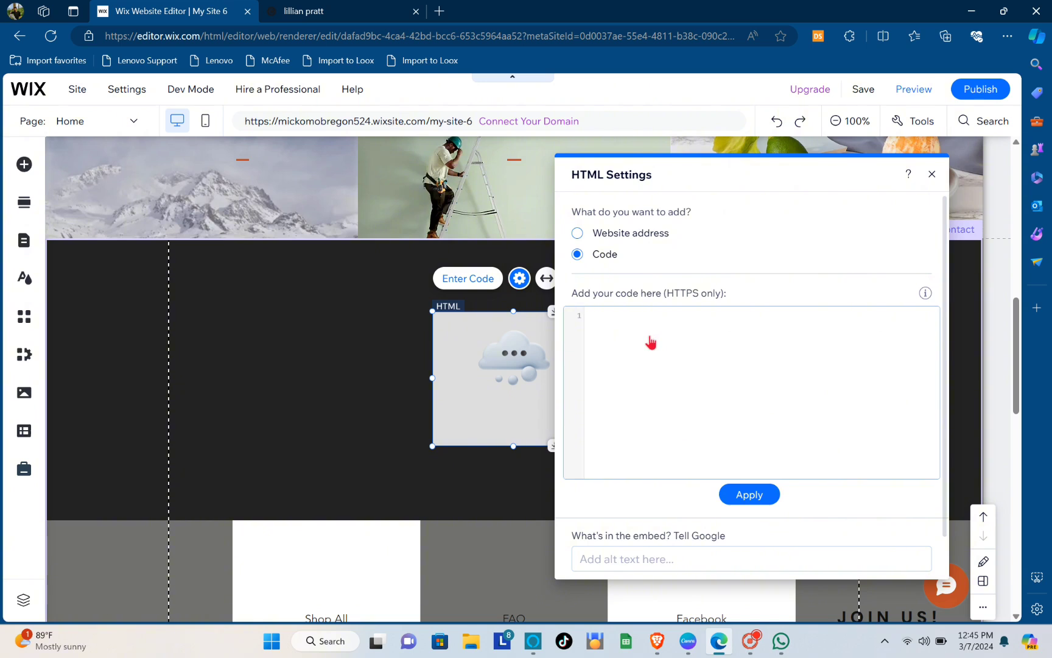
right_click(650, 339)
left_click(639, 358)
- Copy the HTML embed code from Canva again and paste it as the code of the Wix HTML element
left_click(688, 641)
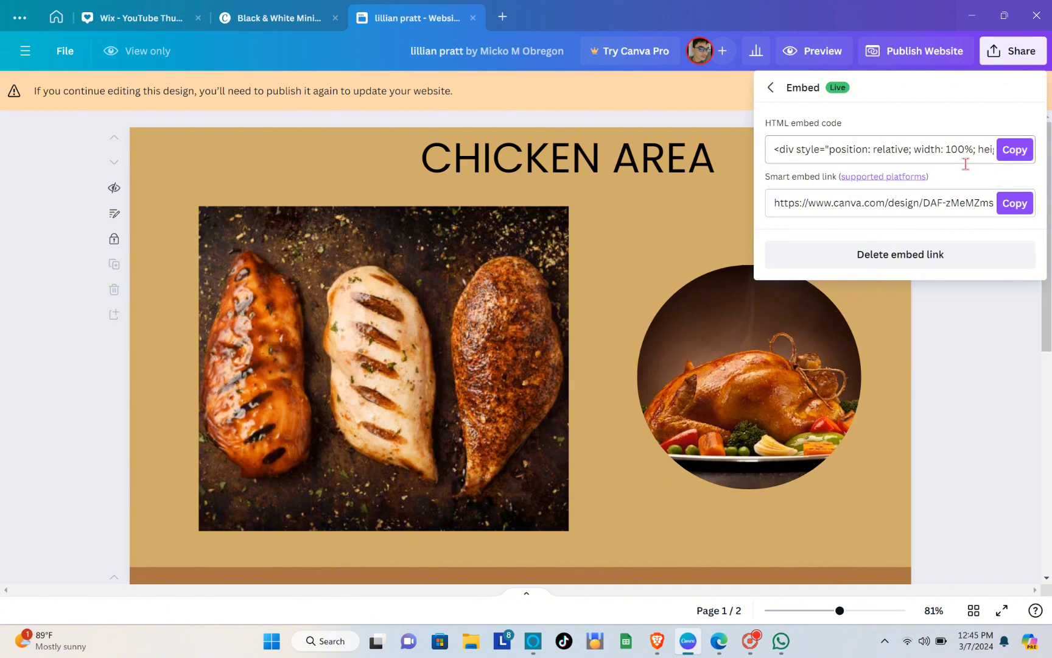
left_click(1028, 152)
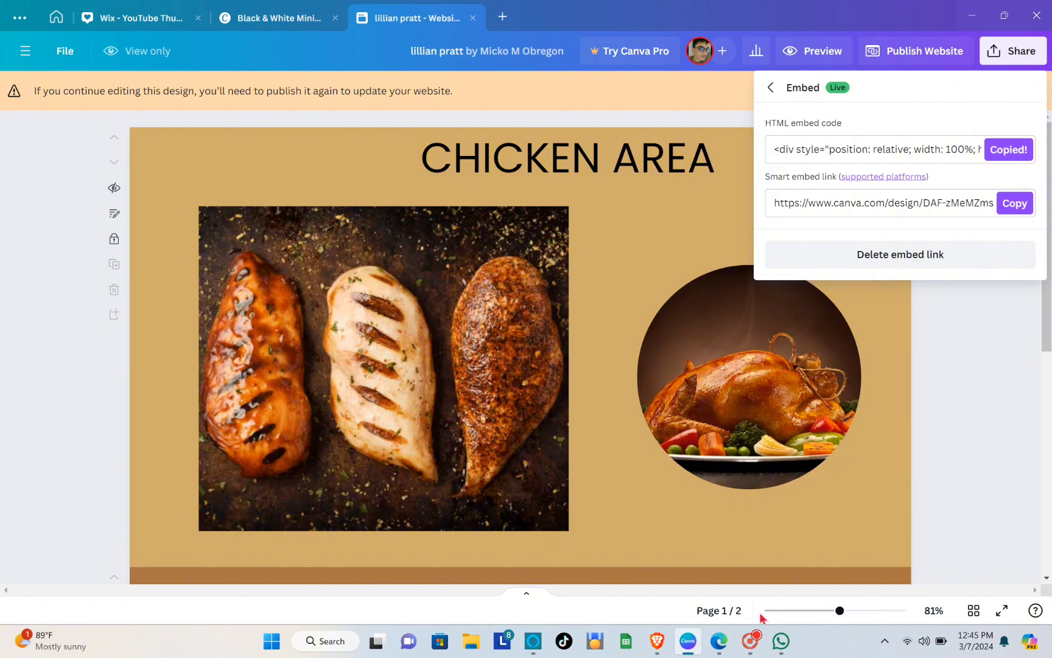
left_click(719, 641)
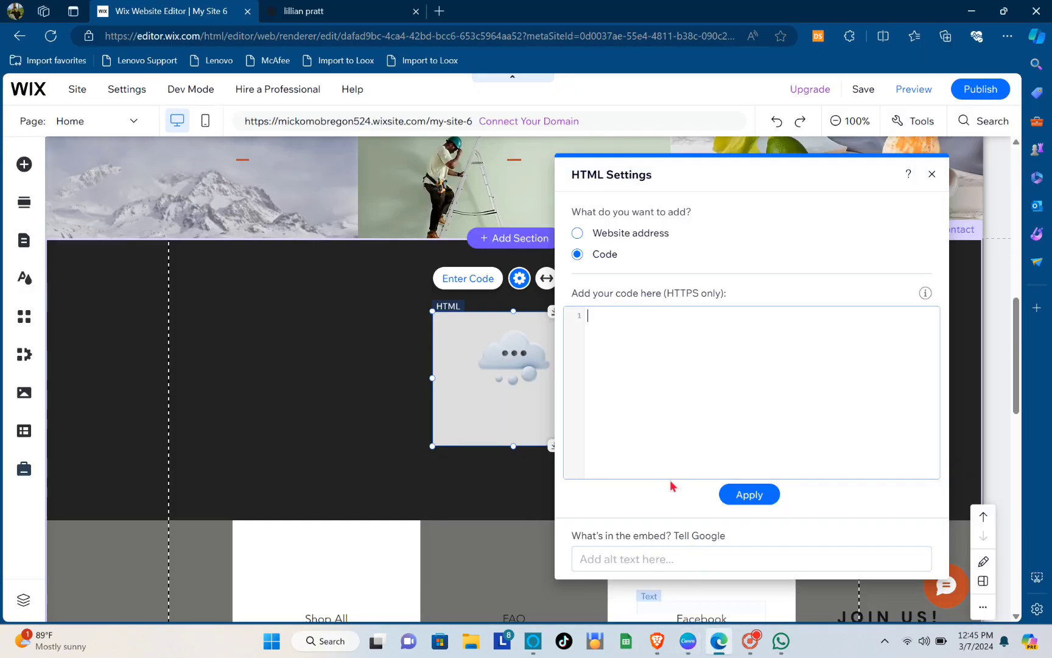
right_click(613, 320)
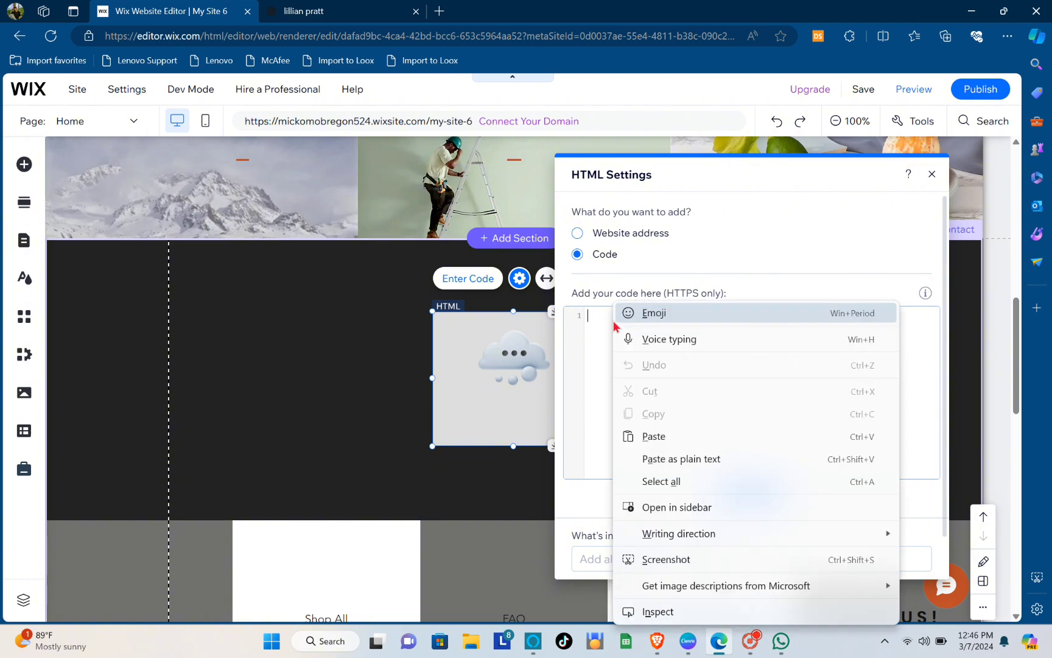
left_click(673, 436)
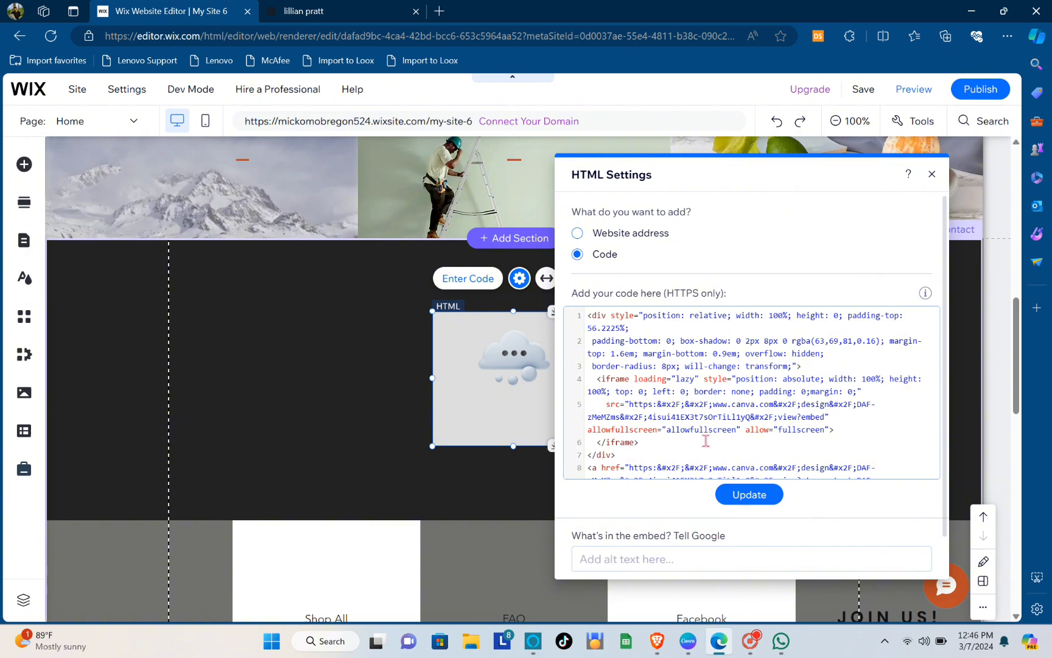
- Enter "WEBSITE TO ORDER OUR PRODUCT" as the alt text describing the HTML embed
left_click(606, 559)
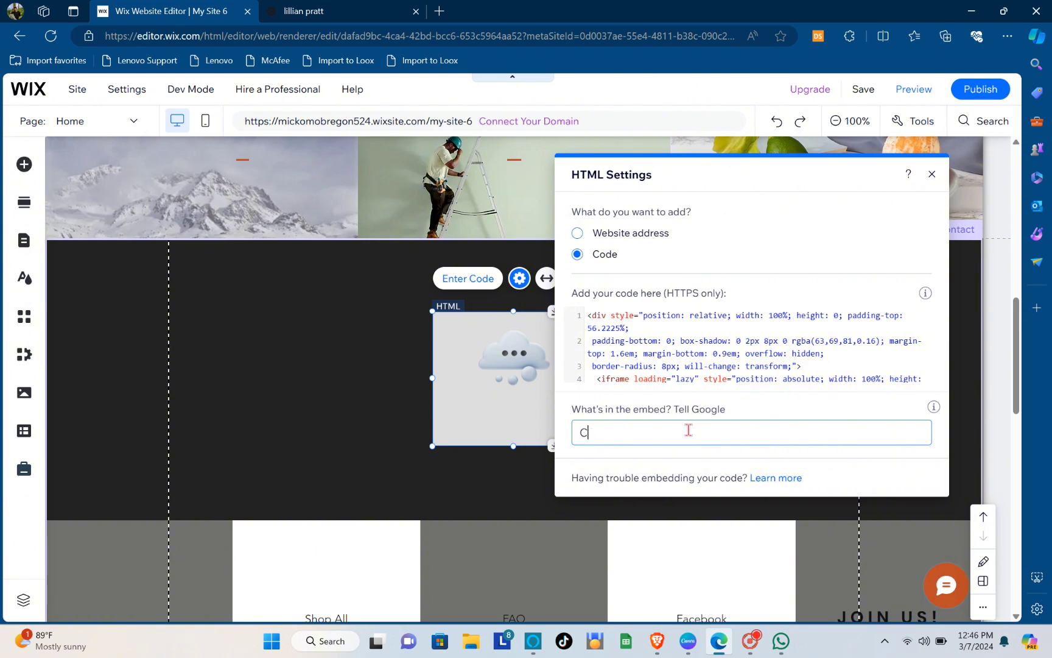
type("WEBSITE TO ORDER OUR PRODUCT")
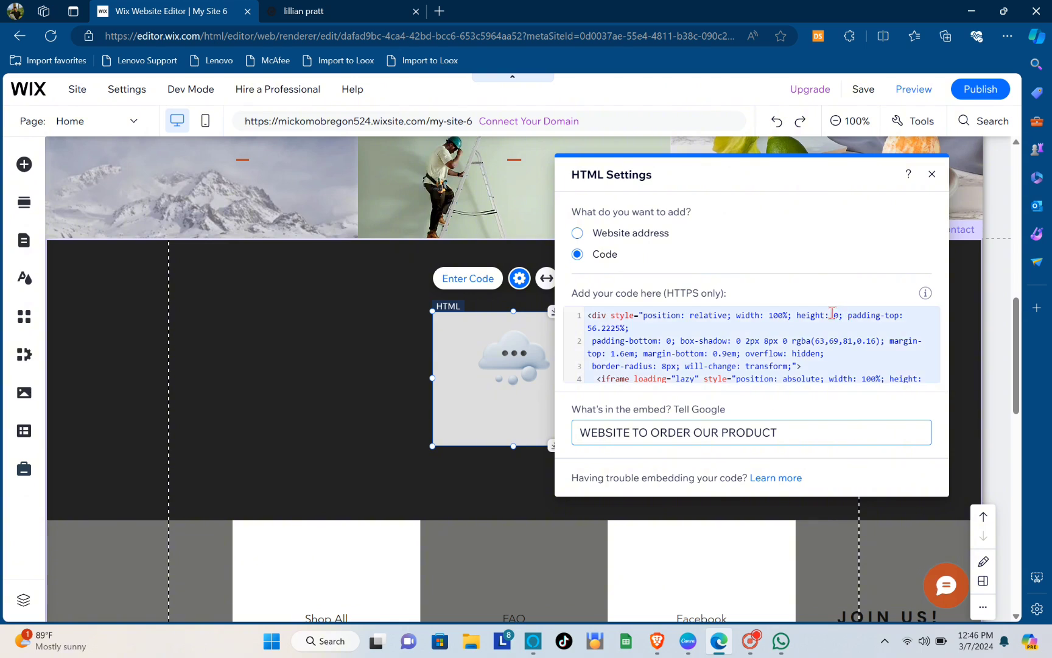
triple_click(790, 433)
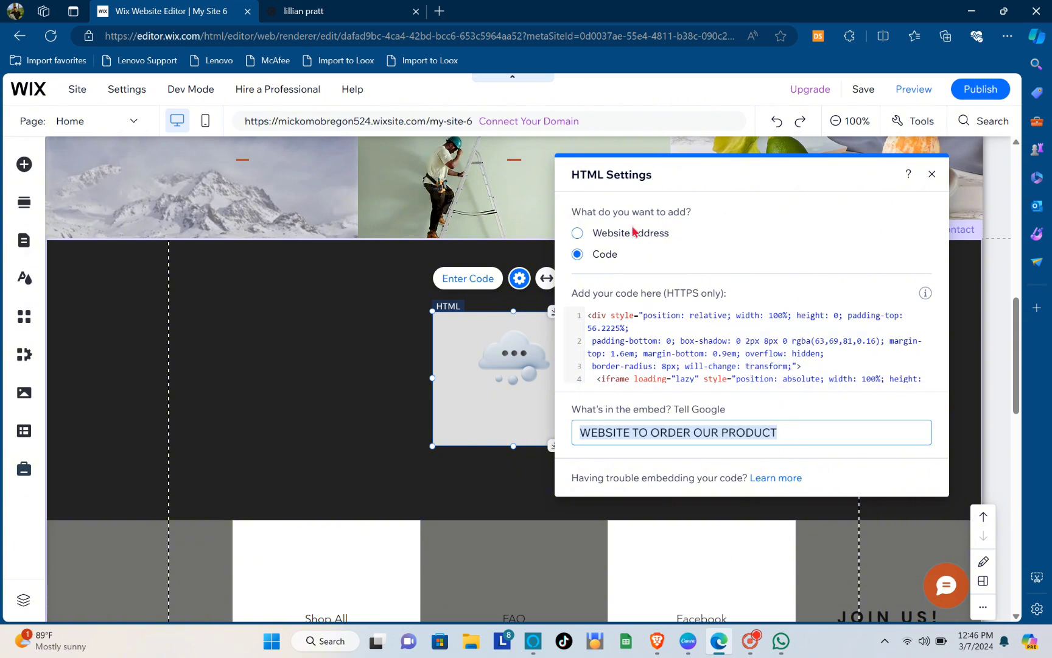
- Apply the pasted embed code to the HTML element with the Code option selected and close its settings
left_click(577, 233)
left_click(577, 253)
left_click(770, 496)
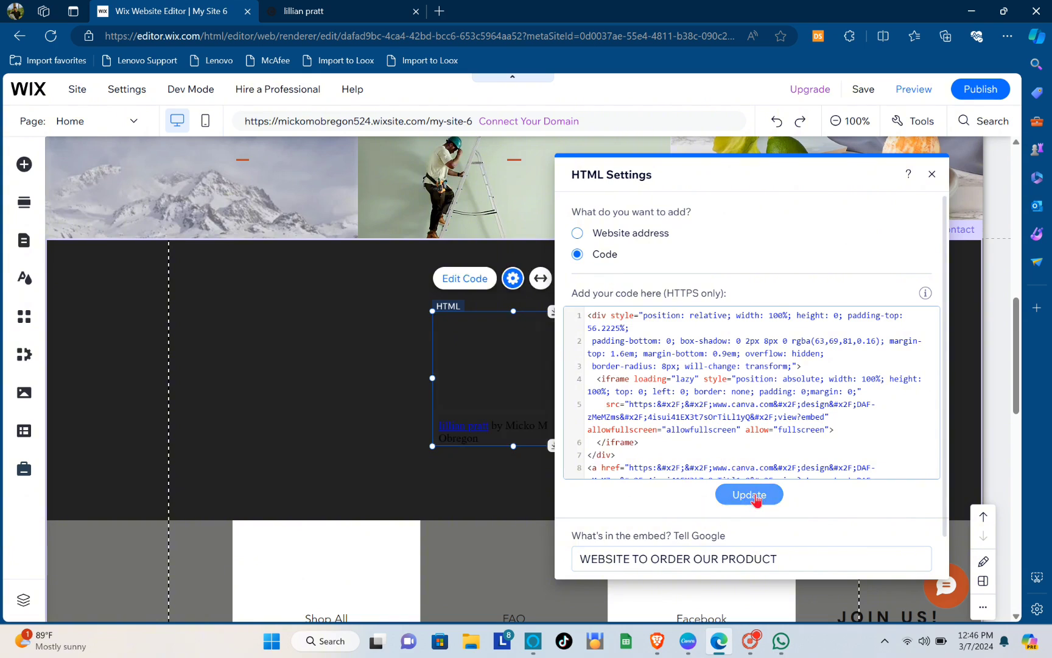
left_click(755, 497)
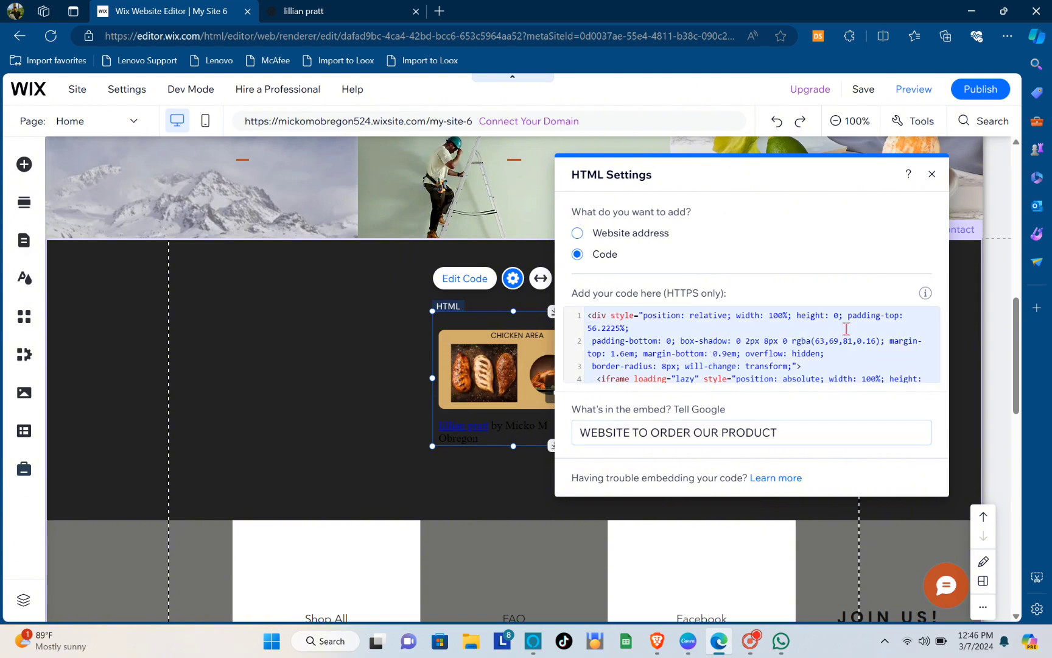
left_click(932, 175)
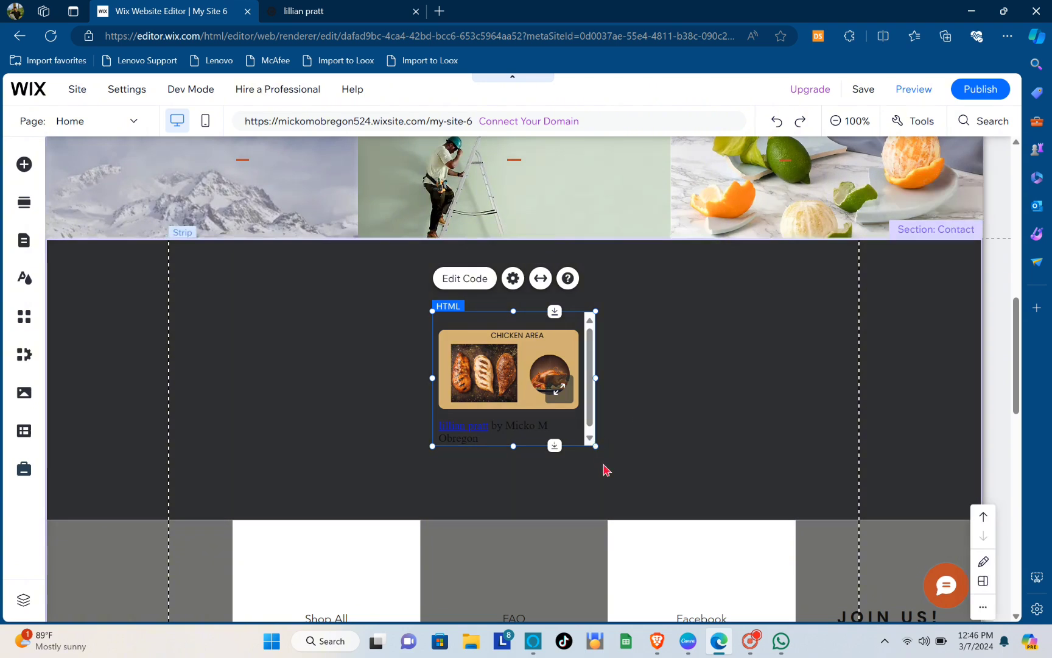
- Enlarge the embedded HTML element to about 390 by 238 and move it to the left part of the dark strip
left_click_drag(596, 446, 709, 452)
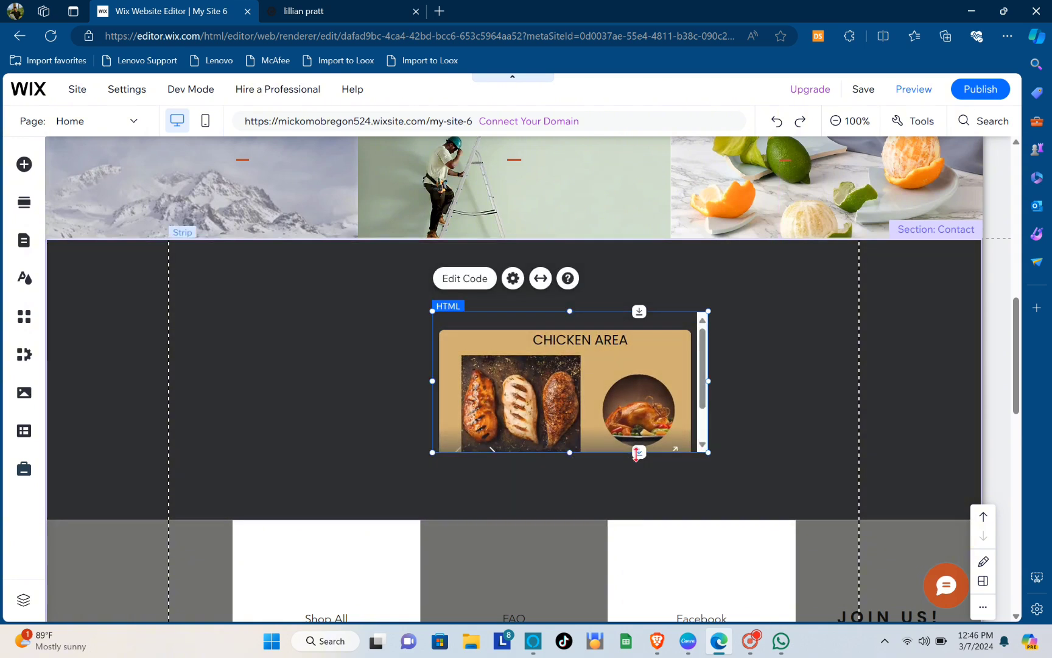
left_click_drag(637, 452, 631, 481)
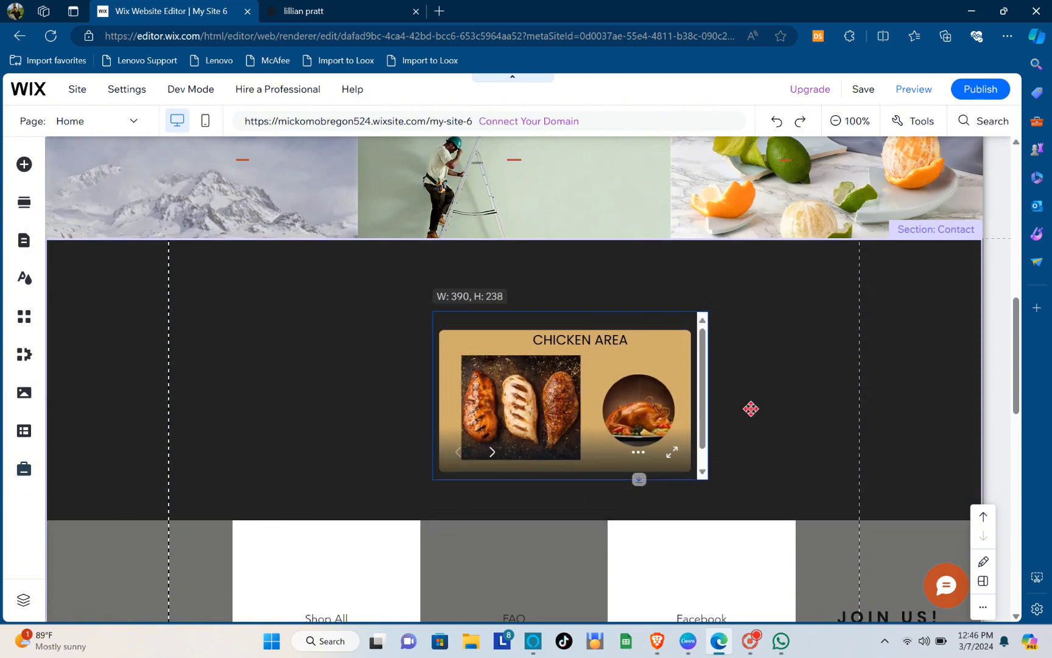
left_click(722, 411)
left_click_drag(640, 406, 400, 373)
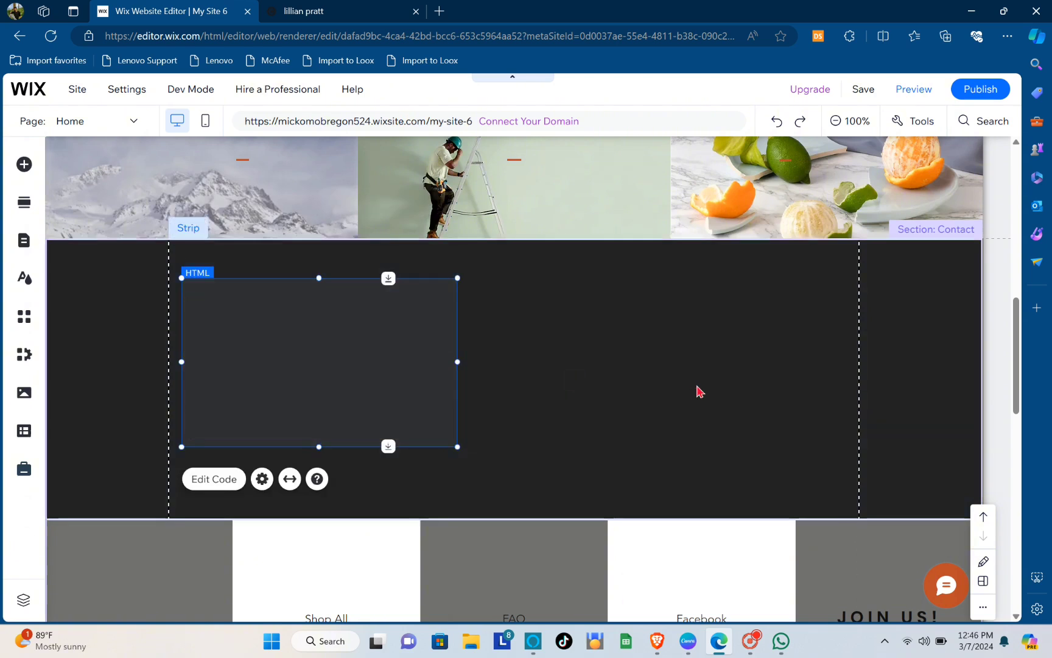
left_click(697, 390)
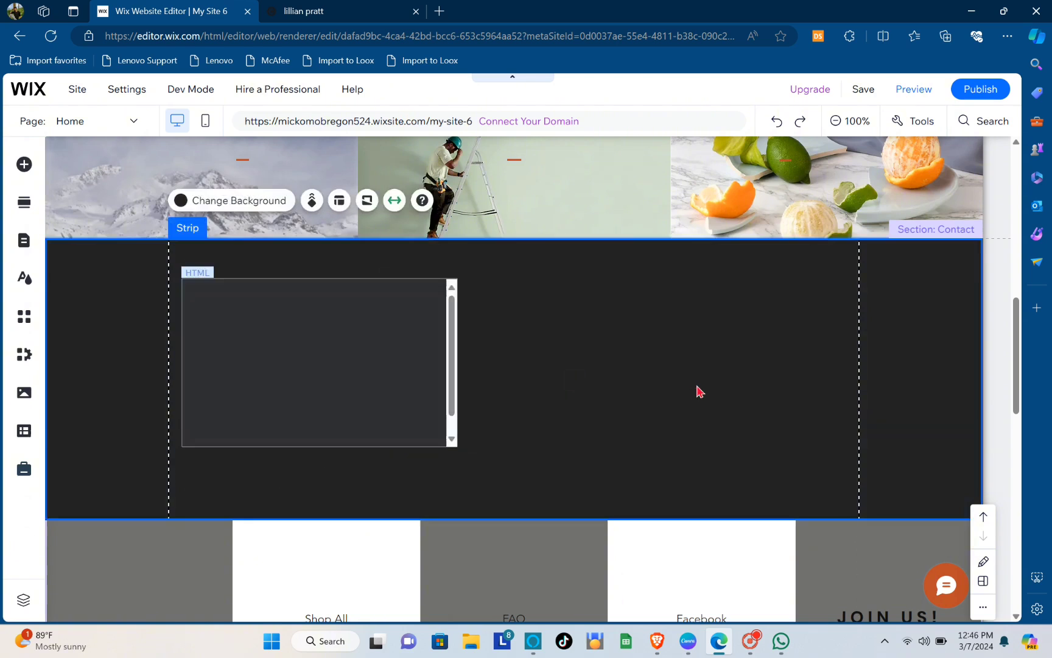
- Change the strip's background color to the theme gray #71716F and close the background settings
left_click(258, 201)
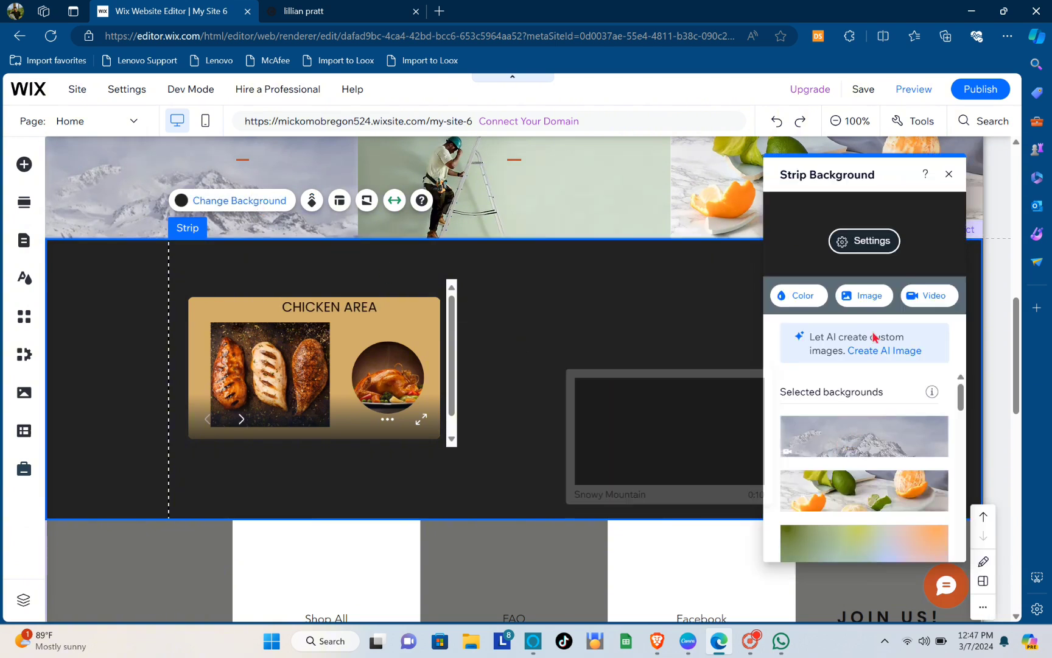
left_click(796, 297)
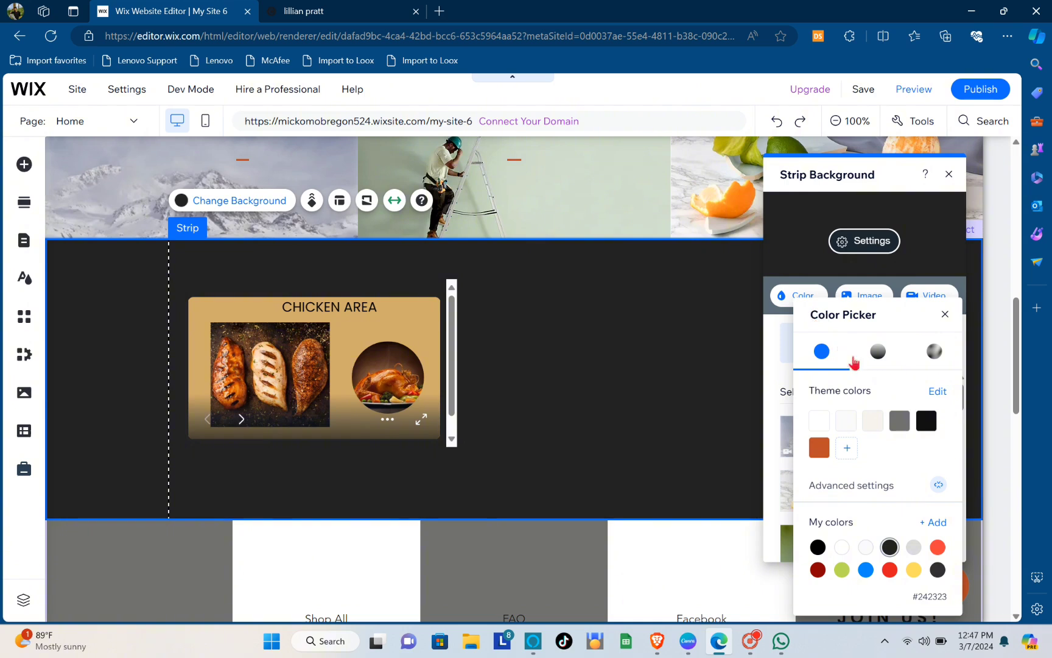
left_click(845, 422)
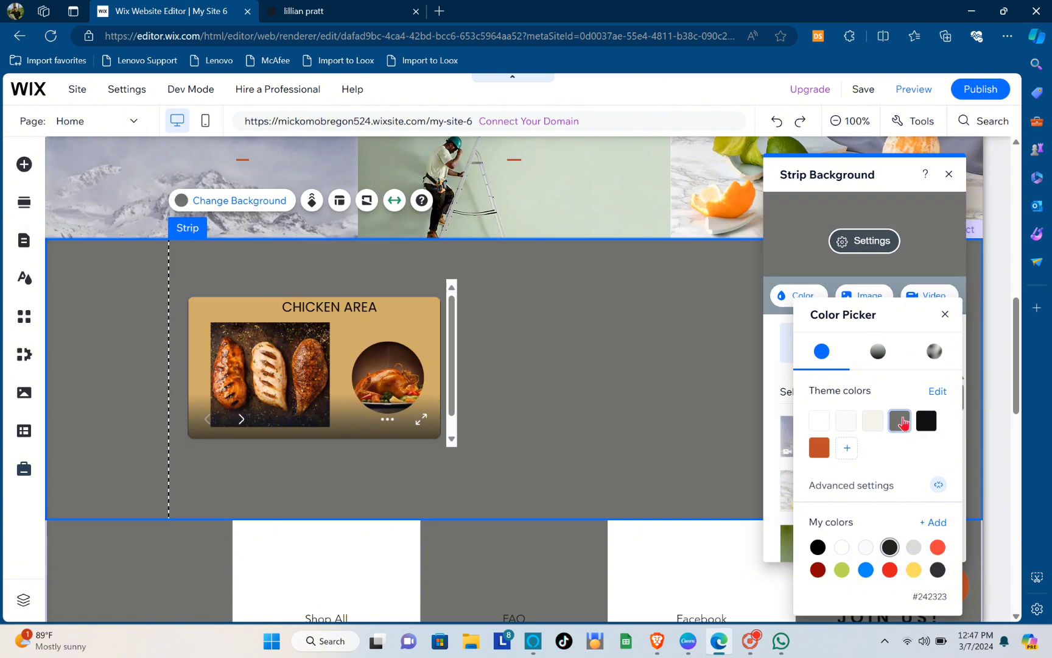
left_click(903, 421)
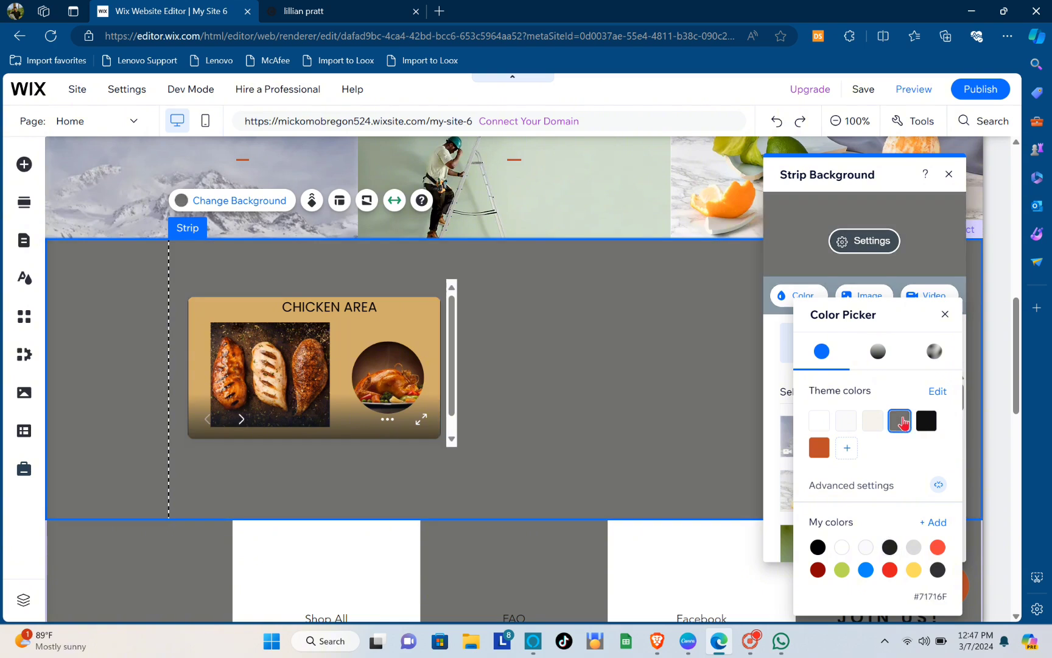
left_click(944, 315)
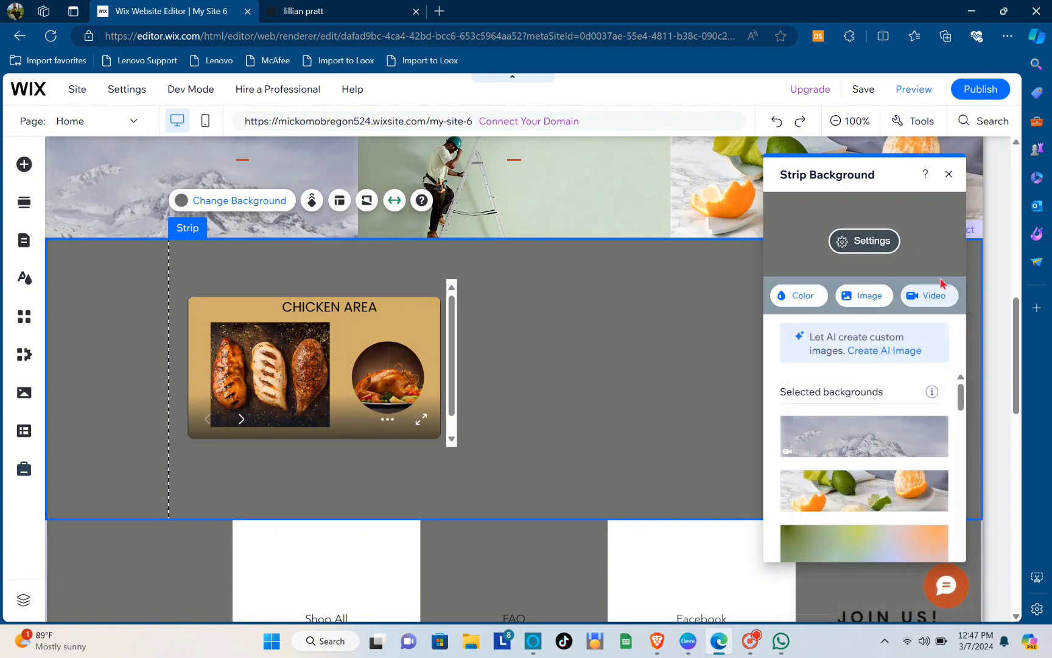
left_click(949, 175)
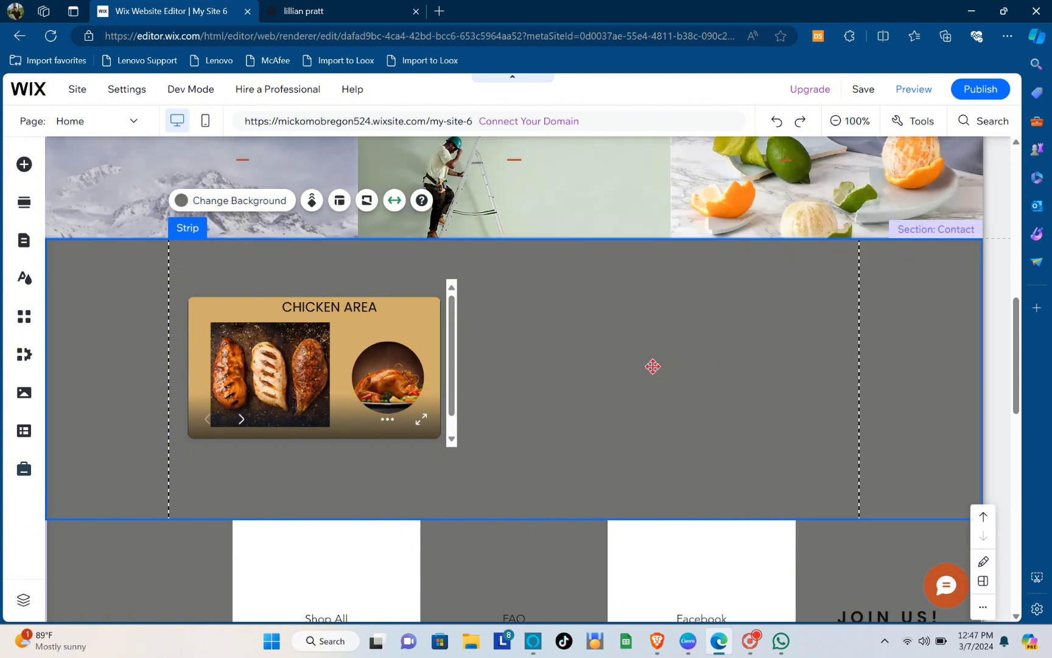
- Enlarge the embedded HTML element slightly from its upper-left corner so it reaches the strip's left gridline
left_click(399, 352)
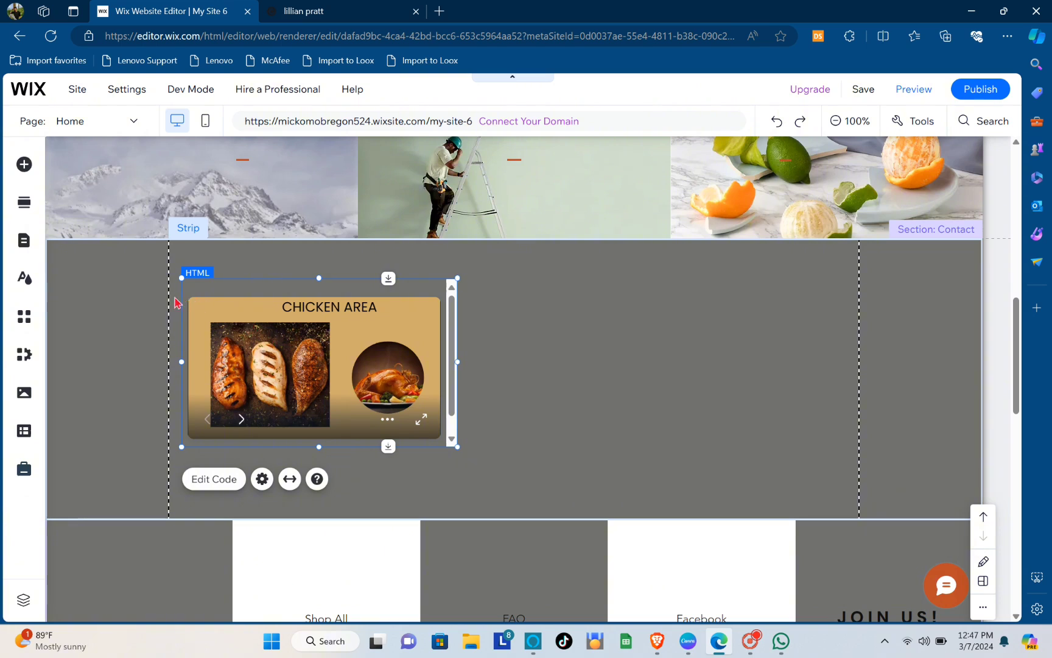
mouse_move(181, 277)
left_mouse_down()
mouse_move(167, 238)
mouse_move(164, 274)
left_mouse_up()
left_click(725, 405)
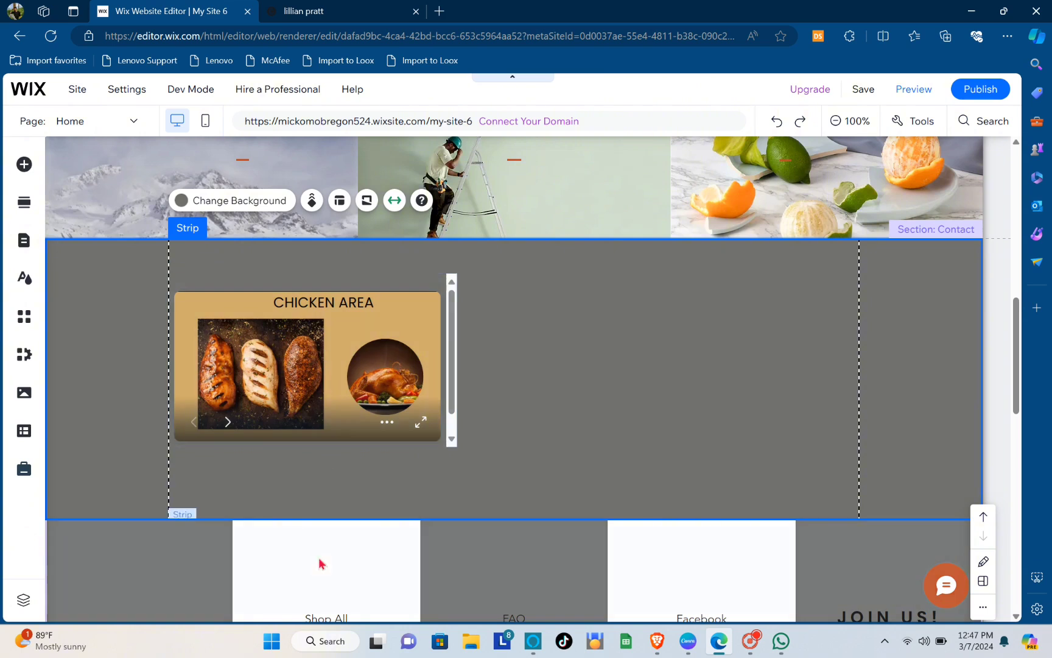
- Preview the site and check the embedded chicken design, including its options, page navigation and full-screen view
left_click(913, 90)
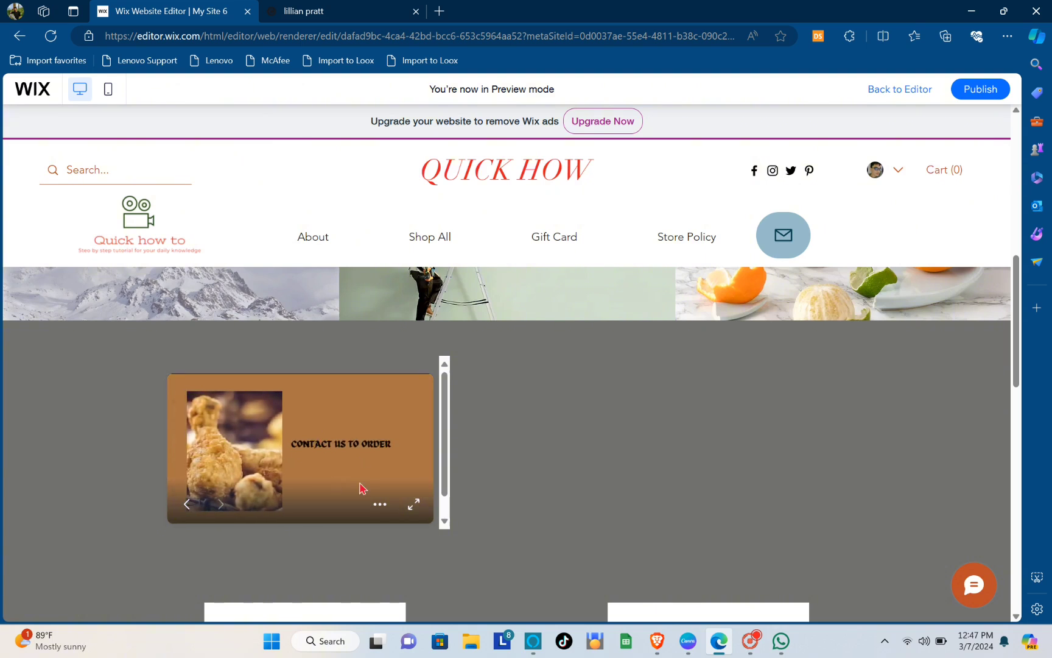
left_click(381, 504)
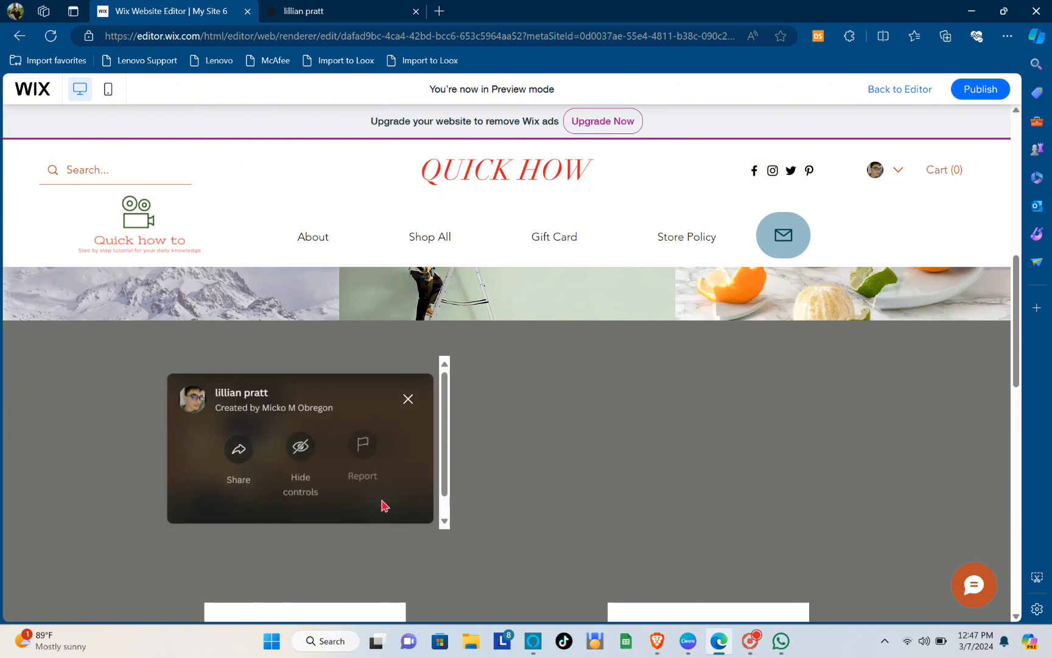
left_click(407, 399)
left_click(188, 504)
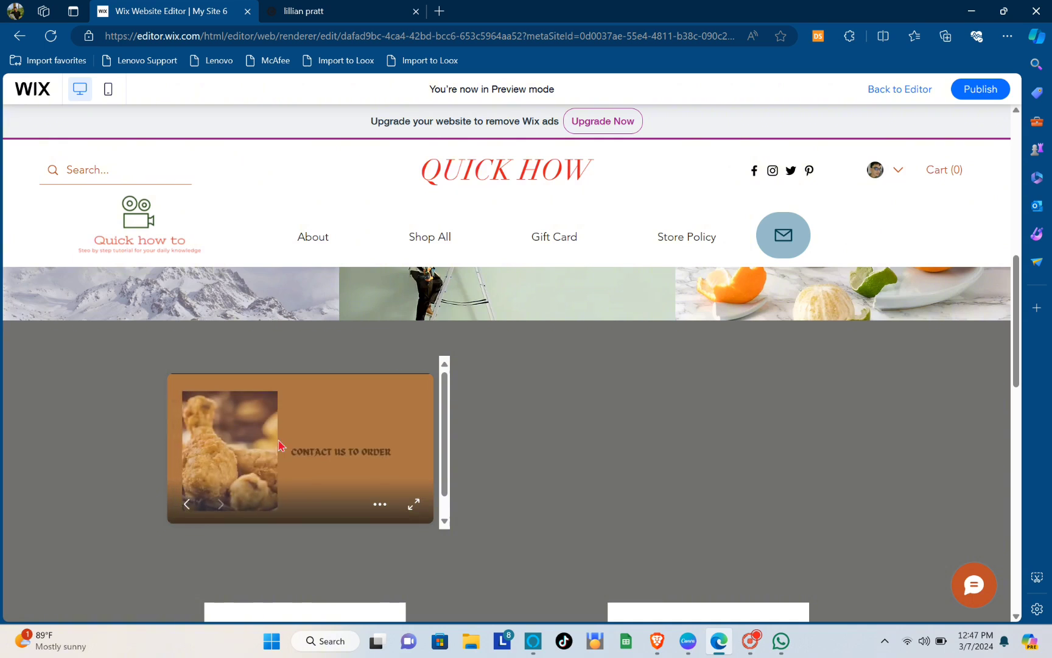
left_click(412, 505)
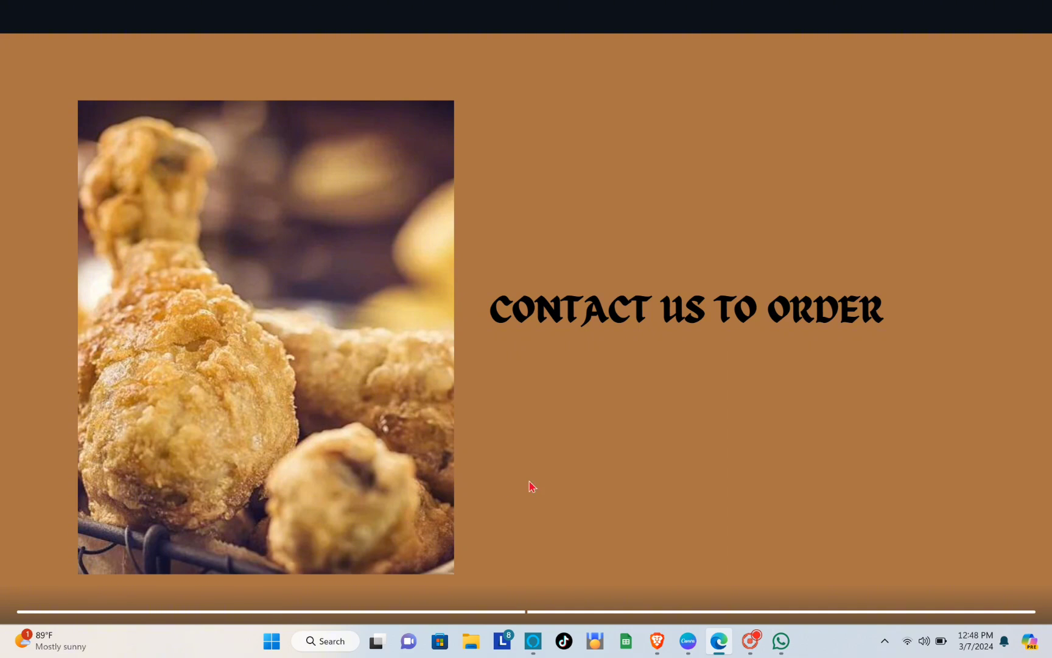
key("Escape")
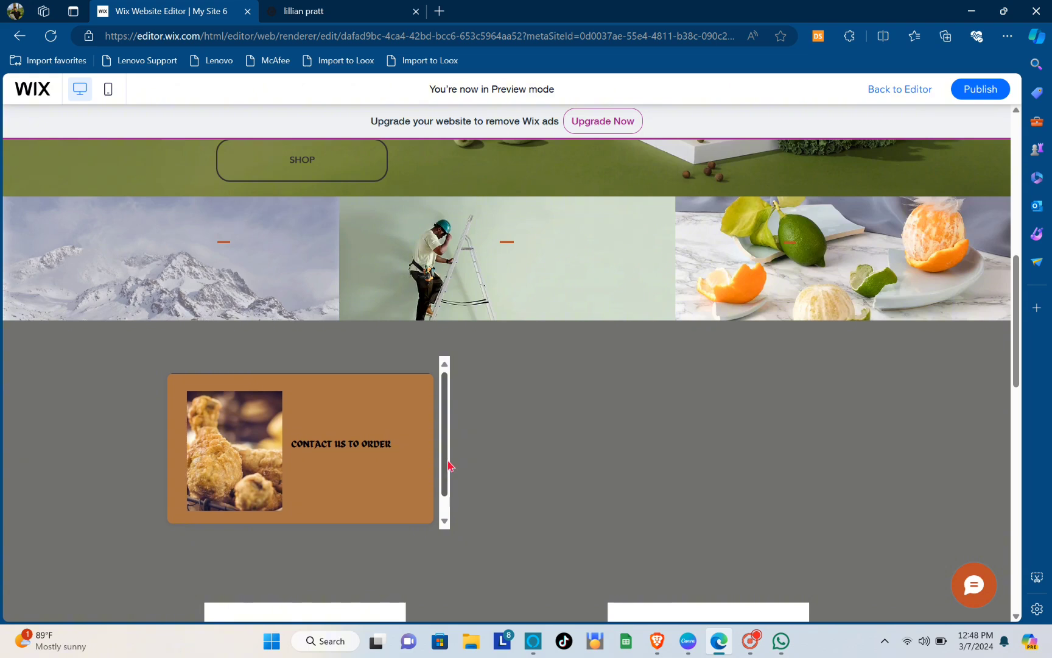
scroll(478, 438, "down", 5)
scroll(548, 439, "up", 12)
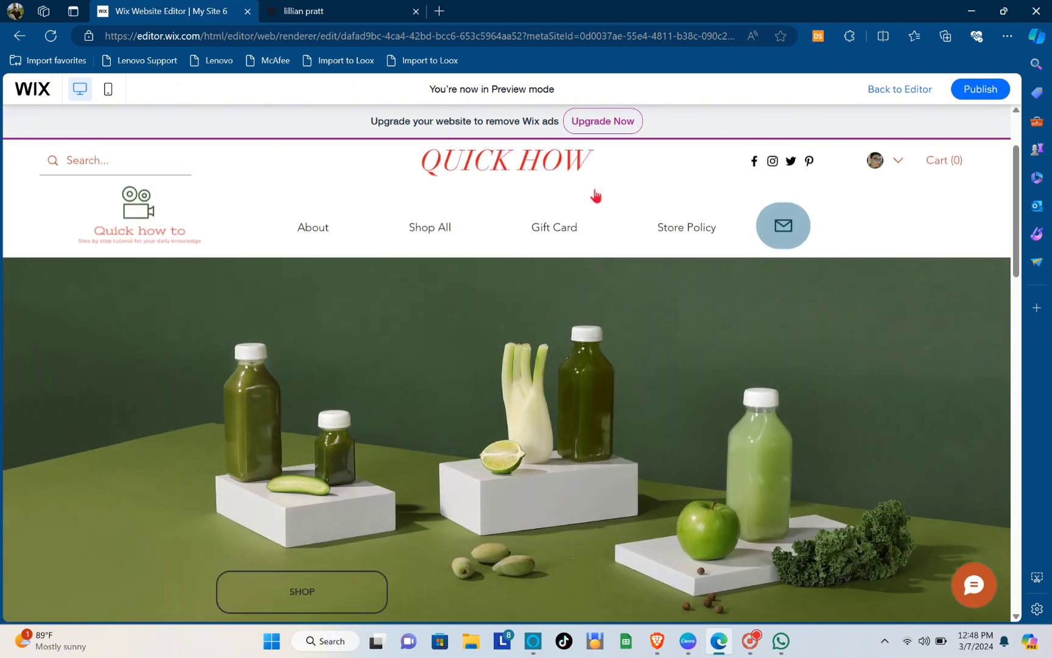
- Switch to Canva, review the sharing options of the chicken website design, and return to the Wix preview
left_click(689, 648)
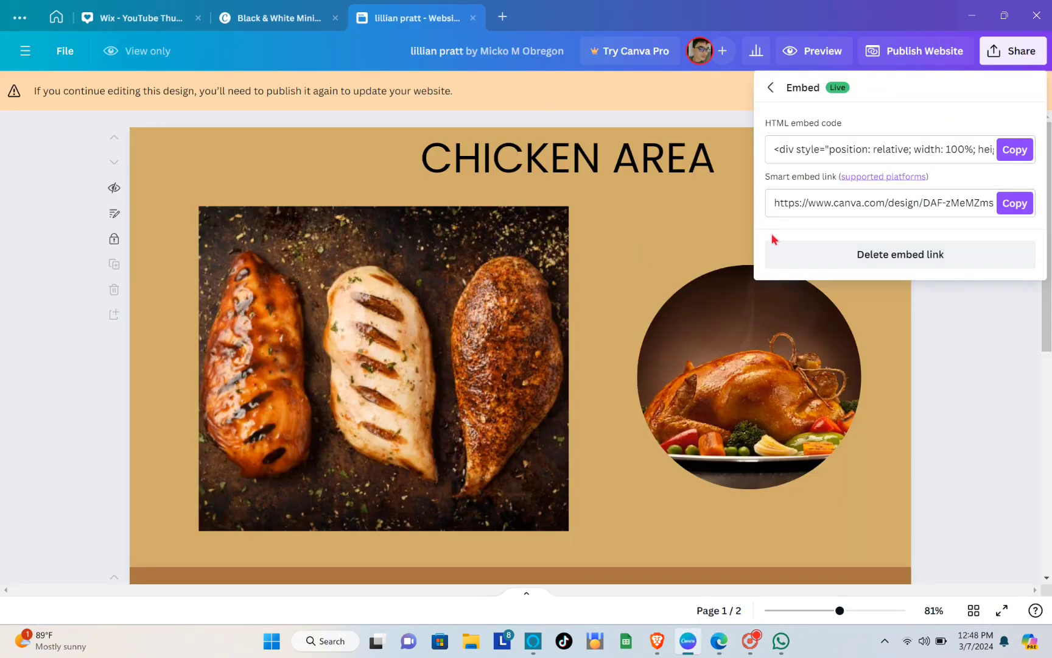
left_click(994, 358)
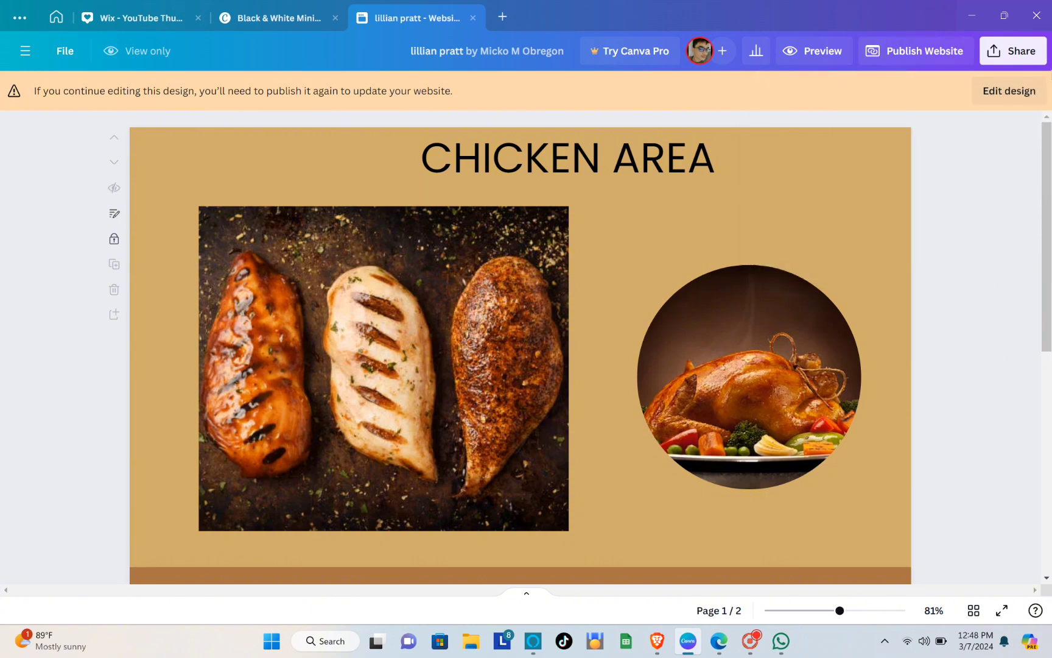
left_click(1010, 51)
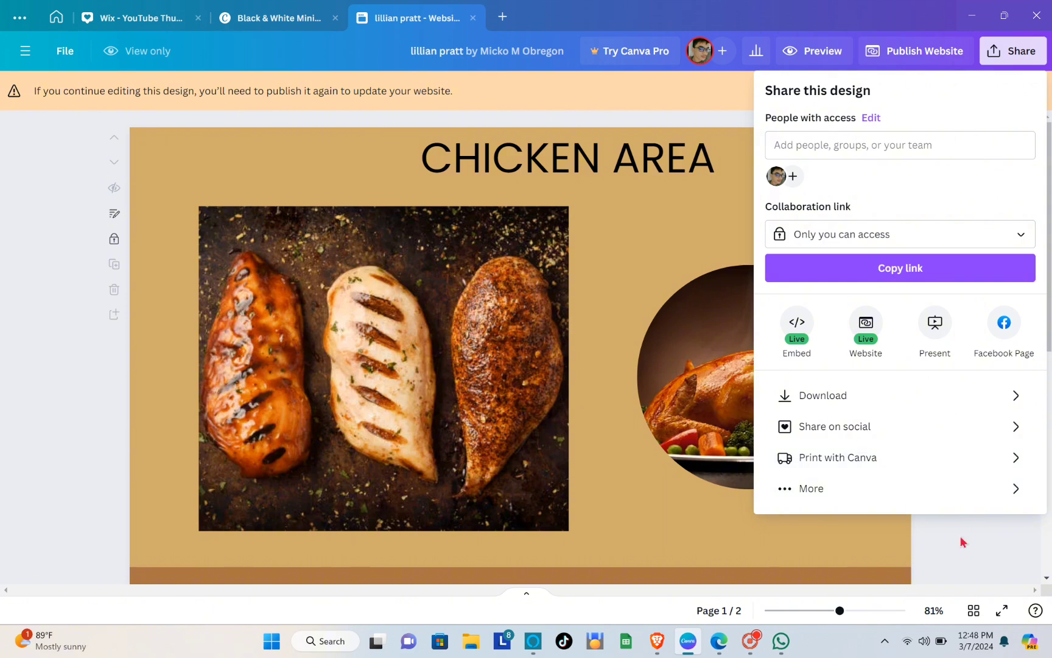
left_click(717, 643)
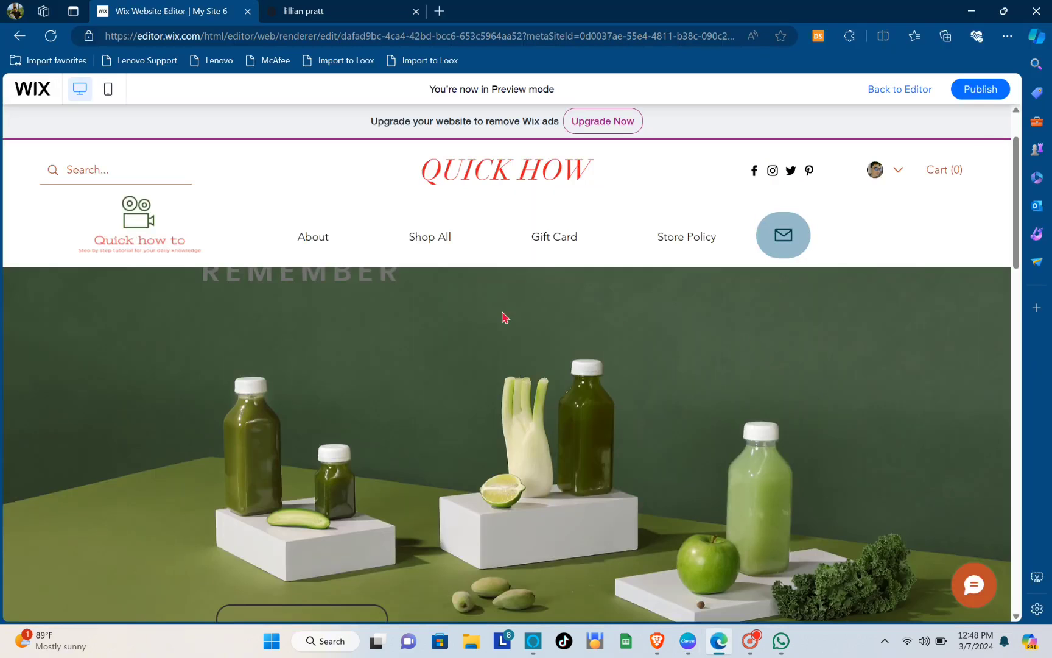
- Return from the preview to the editor and move the embedded HTML element to the middle of the gray strip
scroll(503, 316, "down", 10)
scroll(477, 312, "up", 5)
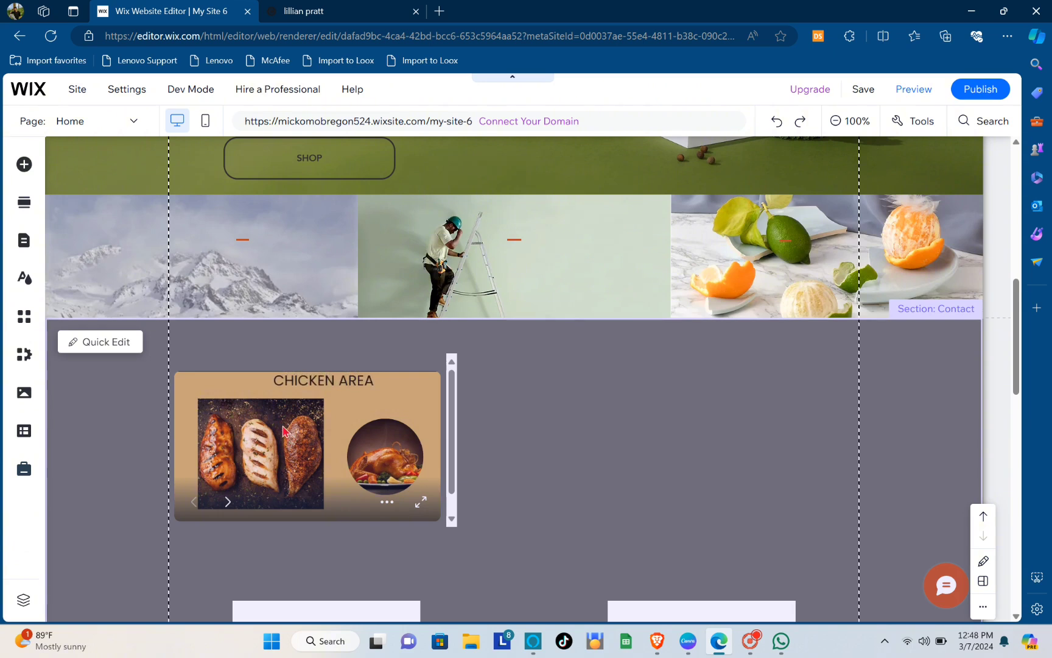
left_click(360, 431)
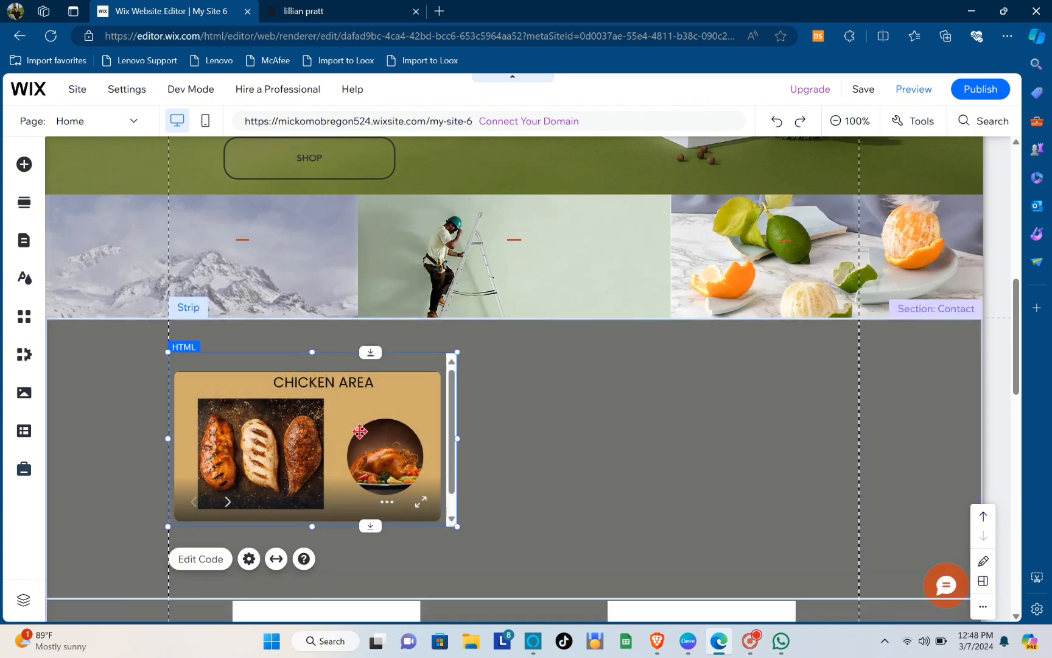
left_click_drag(366, 426, 577, 439)
scroll(827, 404, "down", 4)
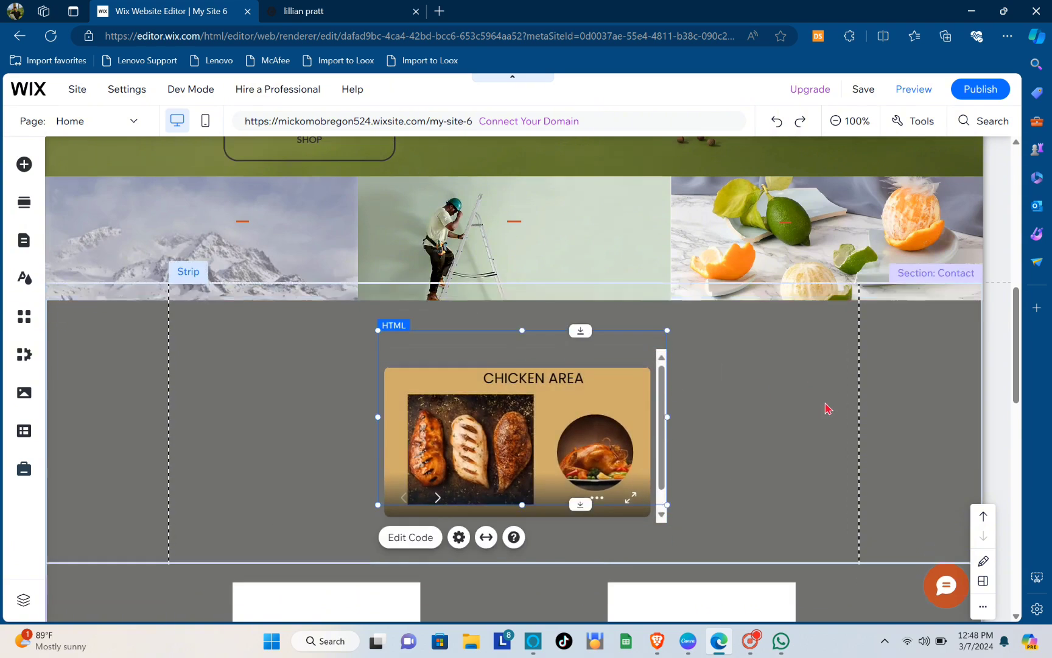
scroll(778, 435, "up", 5)
scroll(773, 437, "down", 5)
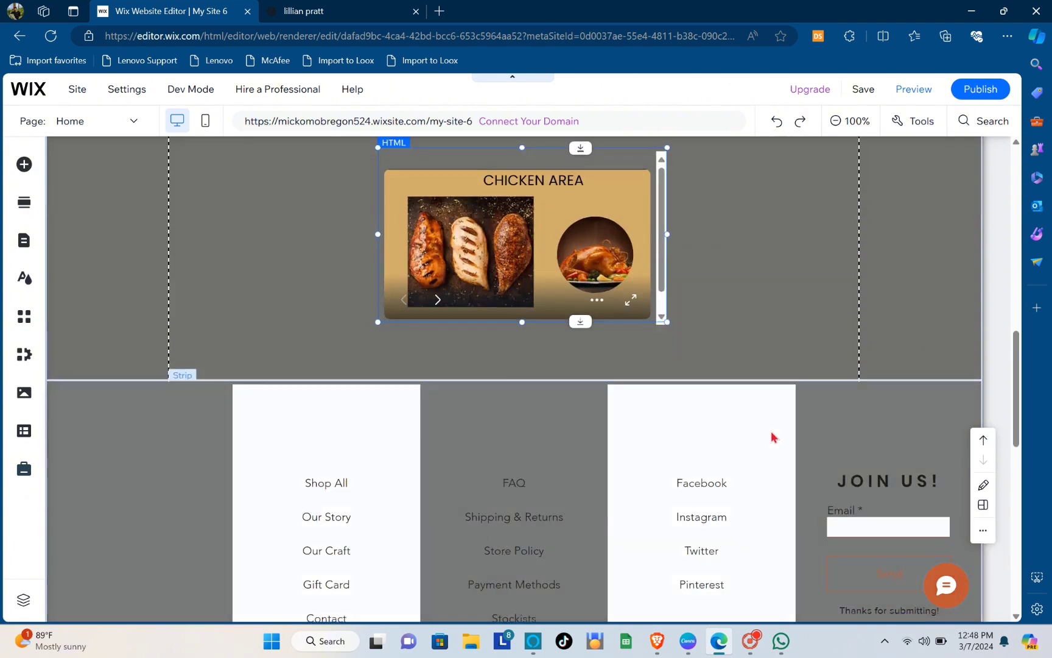
scroll(773, 437, "up", 2)
scroll(763, 436, "down", 5)
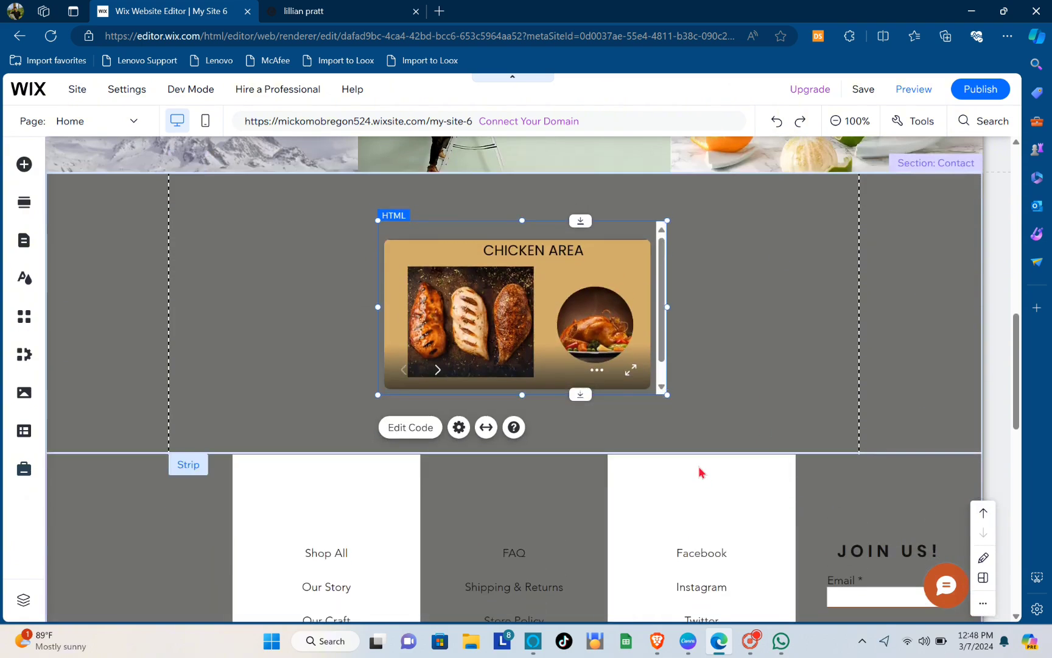
scroll(701, 458, "down", 1)
scroll(700, 458, "down", 8)
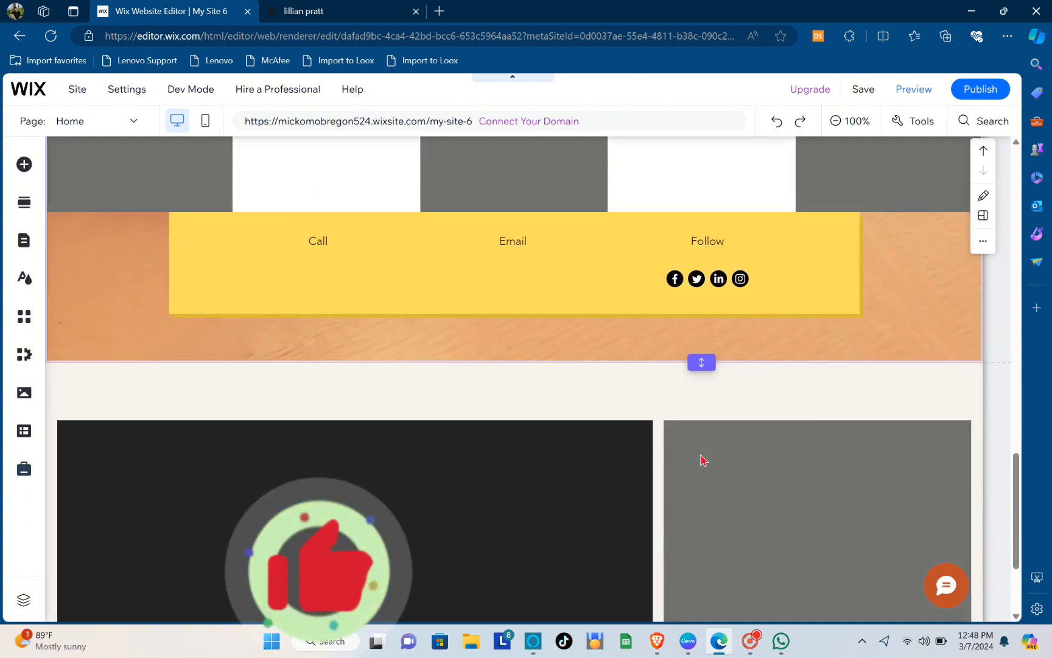
scroll(702, 460, "up", 12)
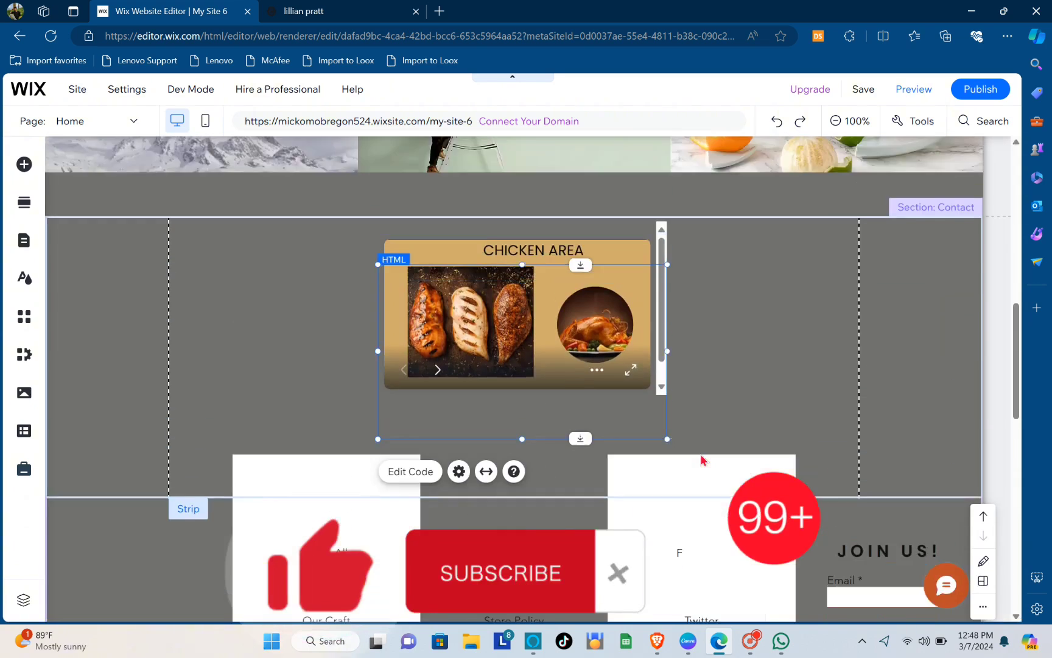
scroll(701, 460, "up", 6)
scroll(701, 460, "down", 6)
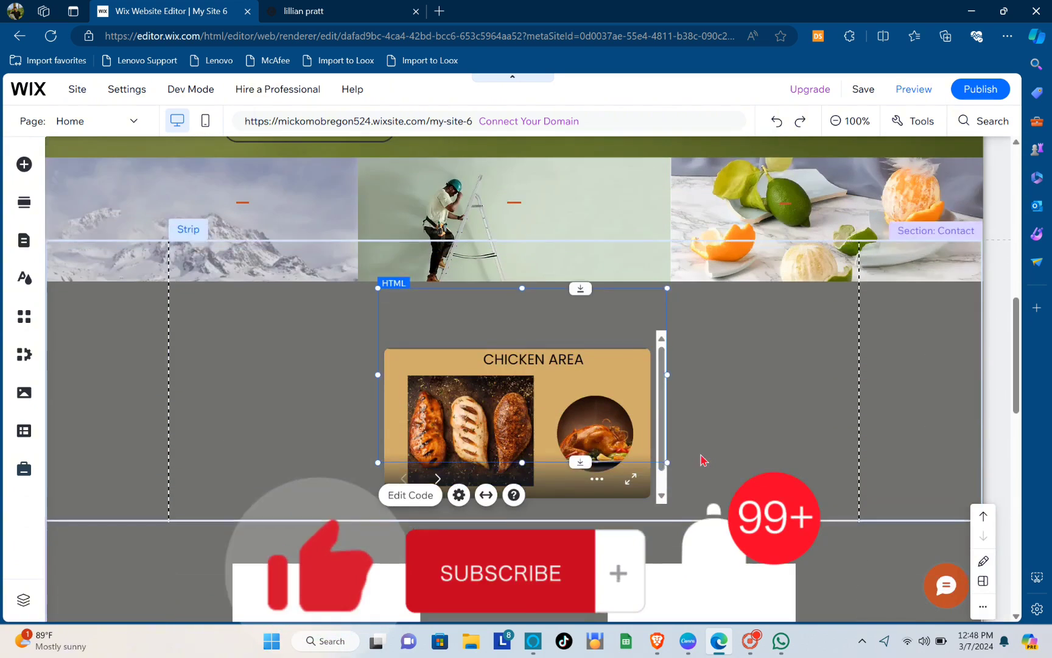